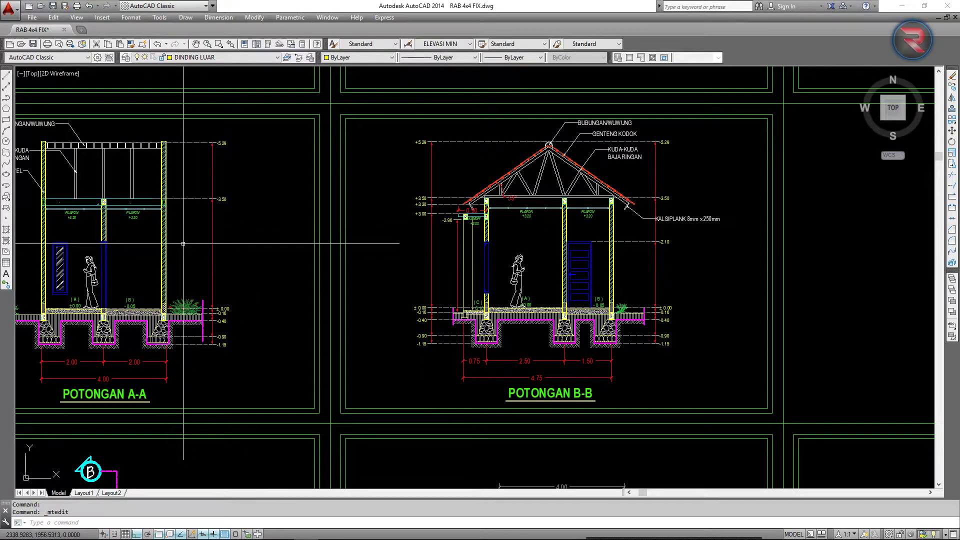
# - Zoom into the Potongan A-A gable area in AutoCAD, then bring up the RAB workbook in Excel
pyautogui.scroll(-3, 125, 225)
pyautogui.scroll(1, 126, 225)
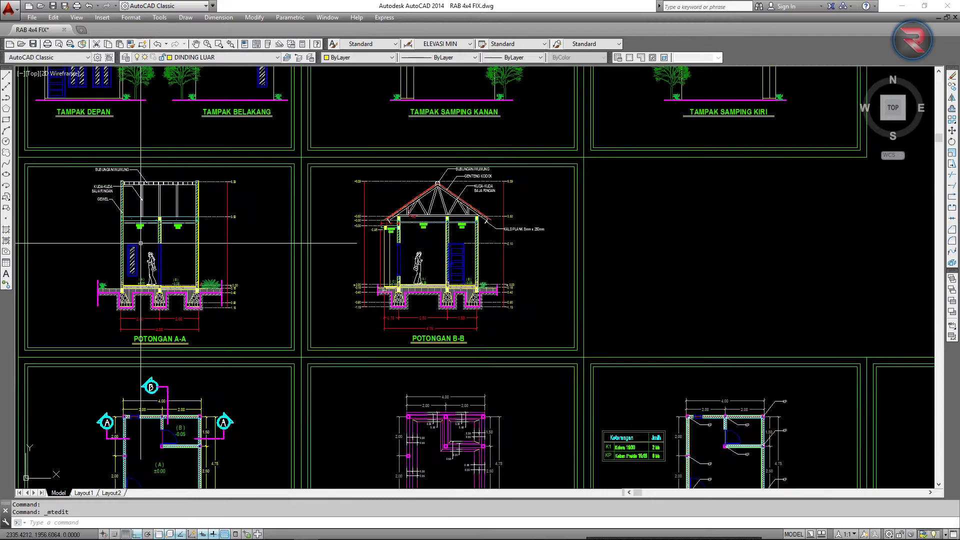
pyautogui.scroll(6, 126, 226)
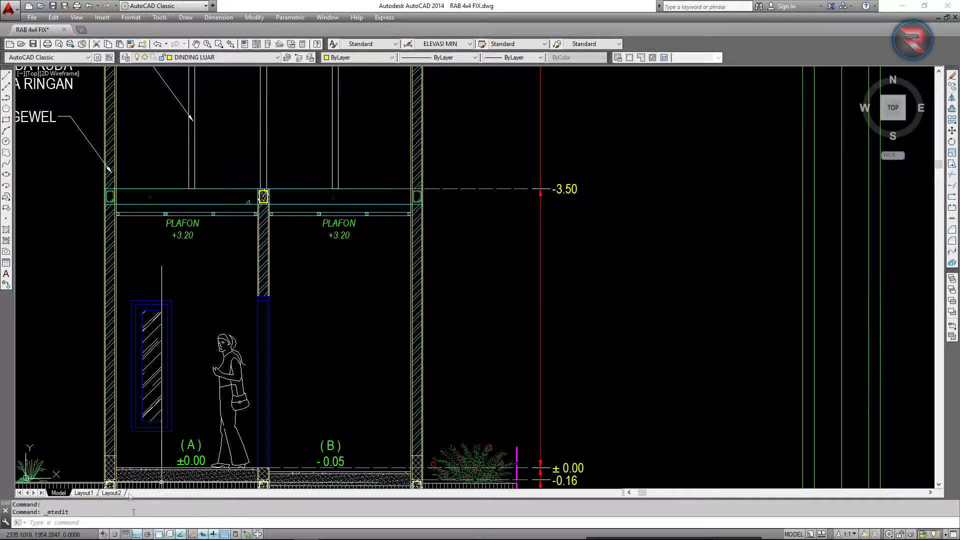
pyautogui.click(232, 536)
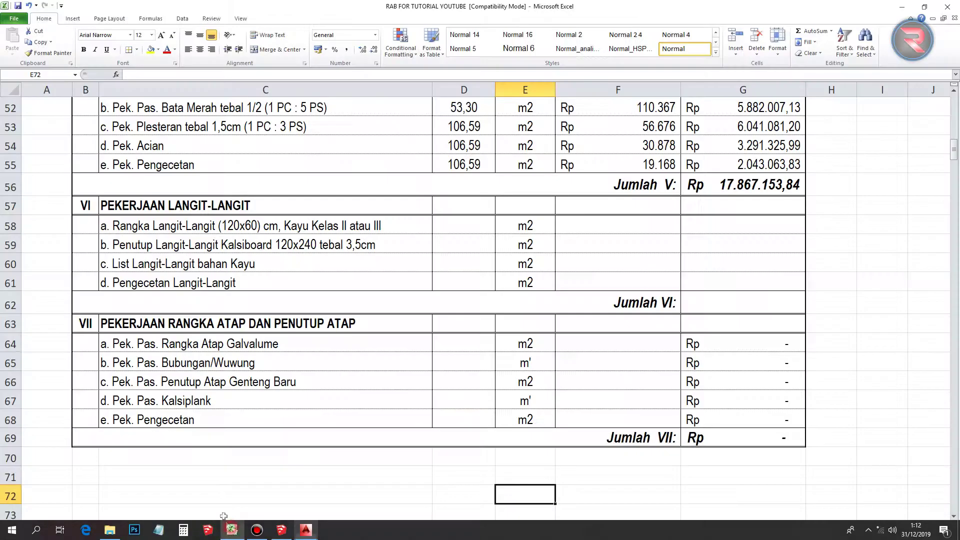
pyautogui.click(120, 206)
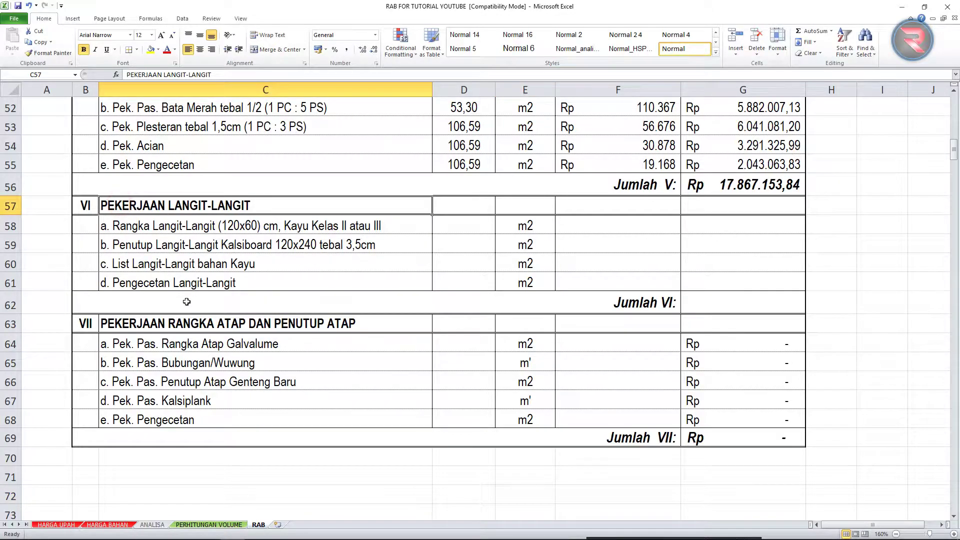
pyautogui.scroll(6, 155, 276)
pyautogui.scroll(5, 140, 280)
pyautogui.scroll(-7, 120, 285)
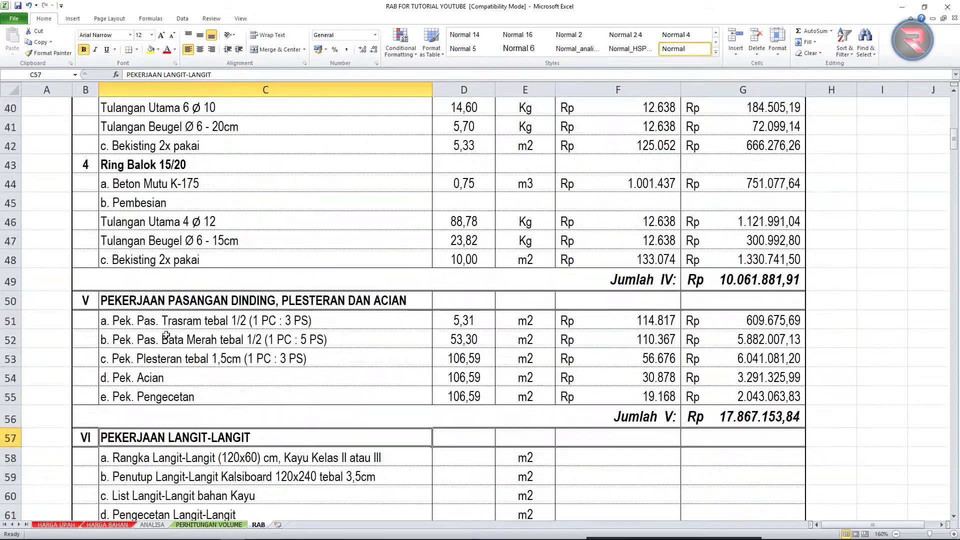
pyautogui.scroll(-1, 108, 290)
pyautogui.click(106, 263)
pyautogui.scroll(-3, 115, 300)
pyautogui.click(112, 230)
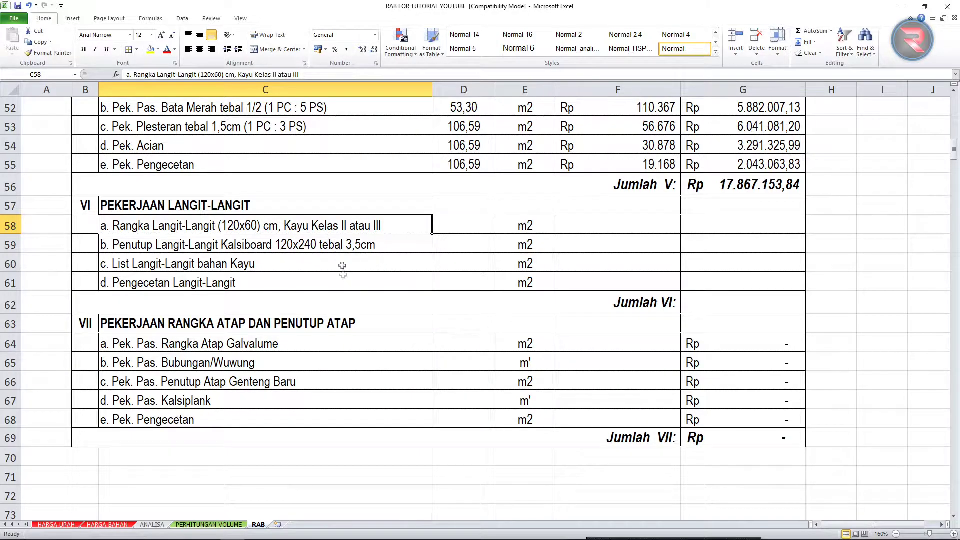
pyautogui.click(119, 245)
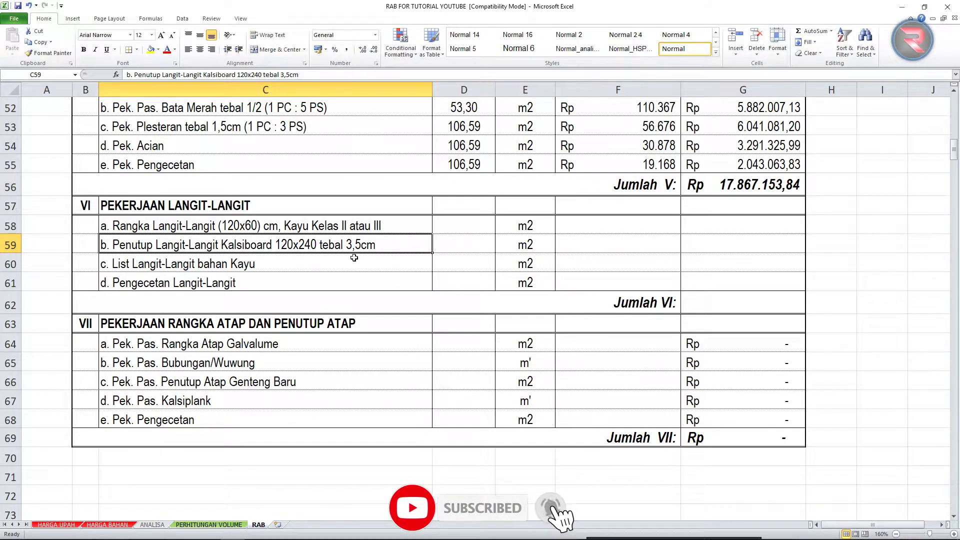
pyautogui.click(107, 264)
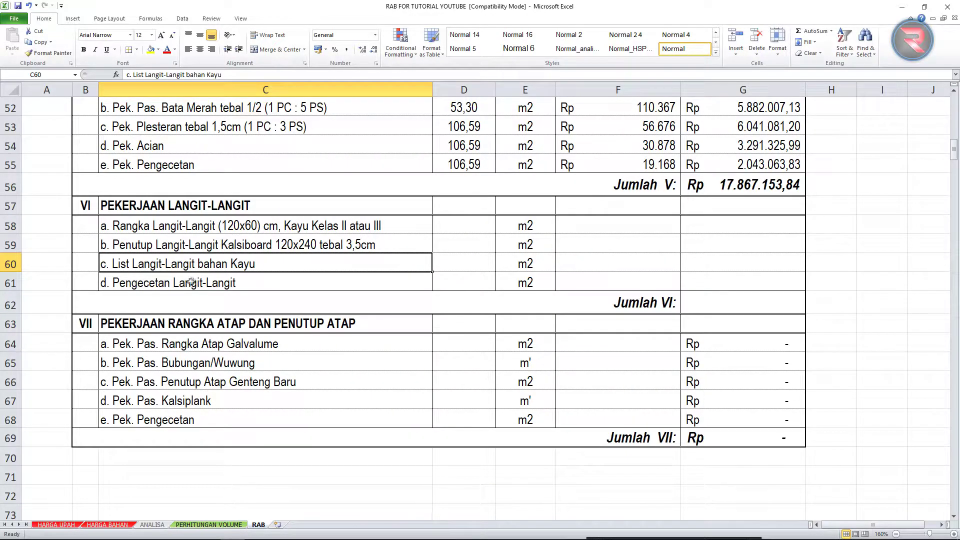
pyautogui.click(102, 282)
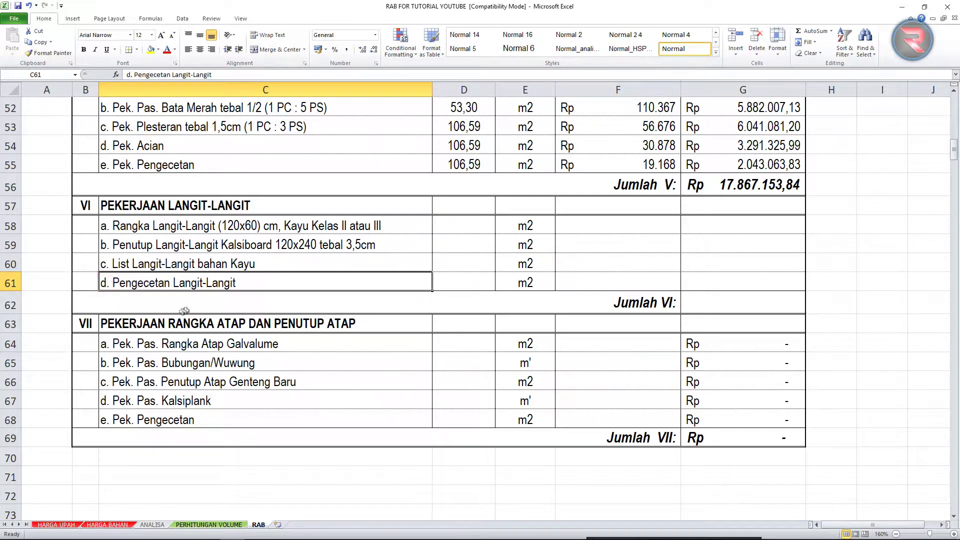
pyautogui.scroll(2, 154, 298)
pyautogui.click(106, 343)
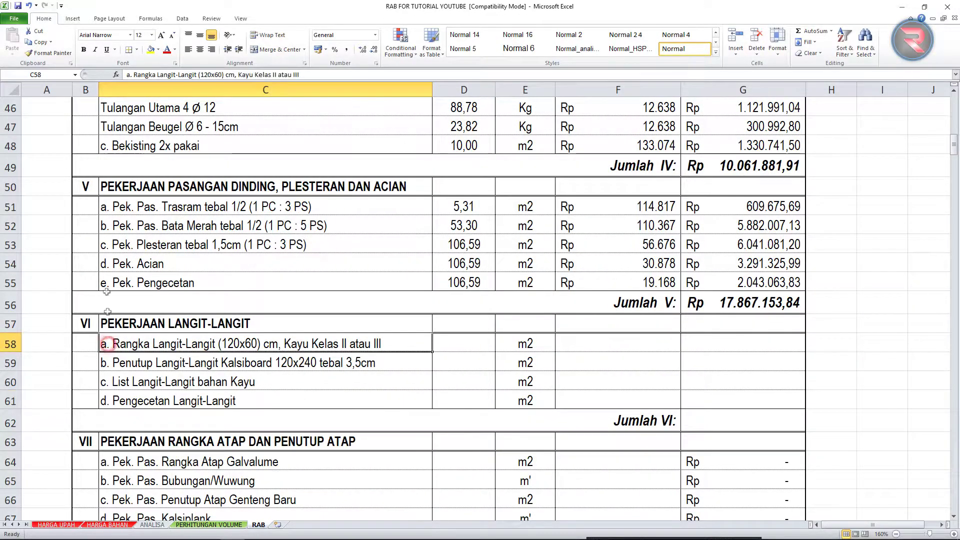
# - Insert 'Pek.' after the item letter in ceiling items C58 and C59
pyautogui.click(133, 74)
pyautogui.write('Pek.')
pyautogui.press('Return')
pyautogui.press('F2')
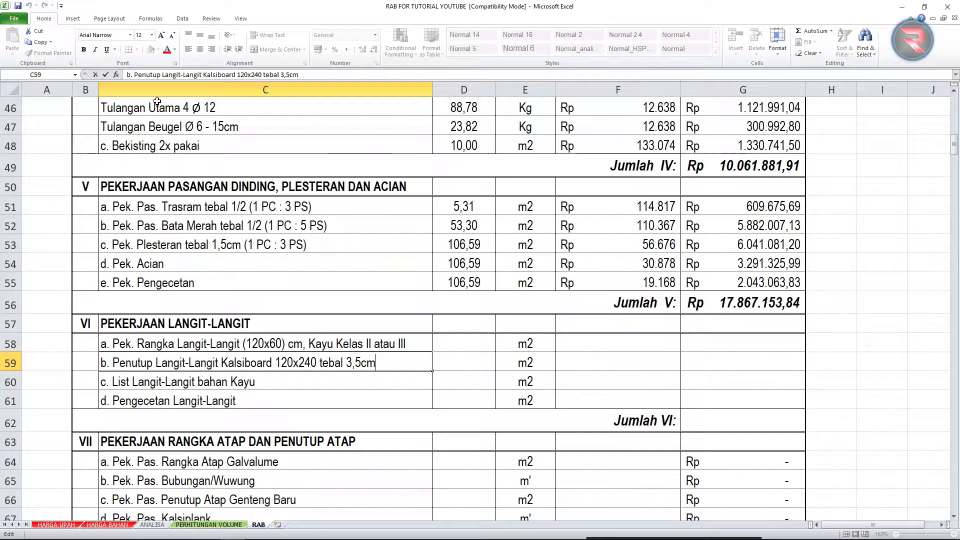
pyautogui.press('Left')
pyautogui.press('Left')
pyautogui.press('Left')
pyautogui.write('Pek.')
pyautogui.press('Return')
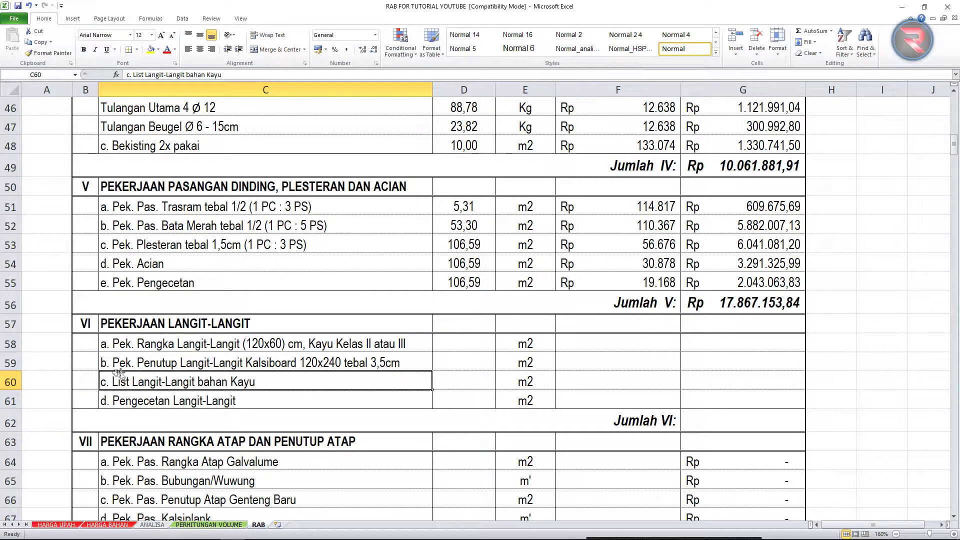
# - Insert 'Pek.' at the start of the ceiling item names in C60 and C61
pyautogui.press('F2')
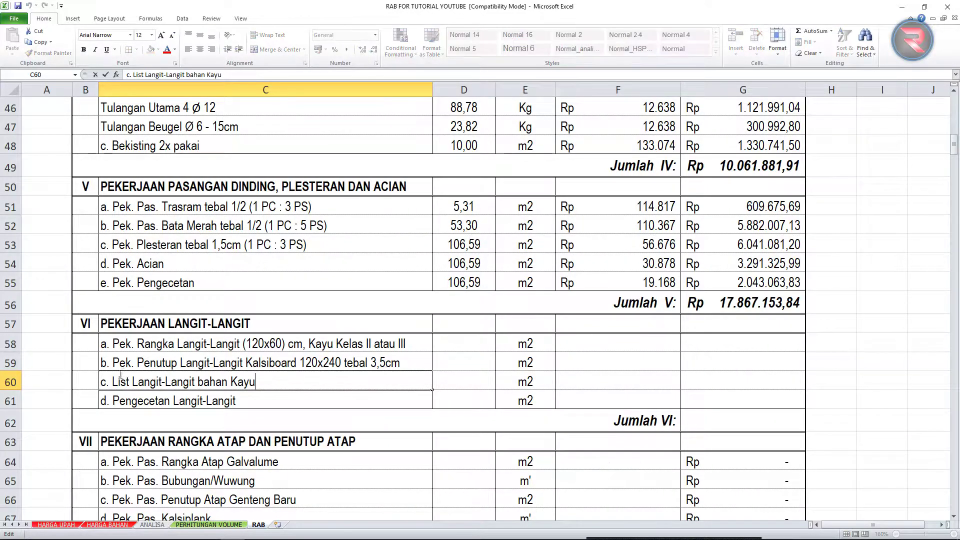
pyautogui.click(113, 381)
pyautogui.write('Pe')
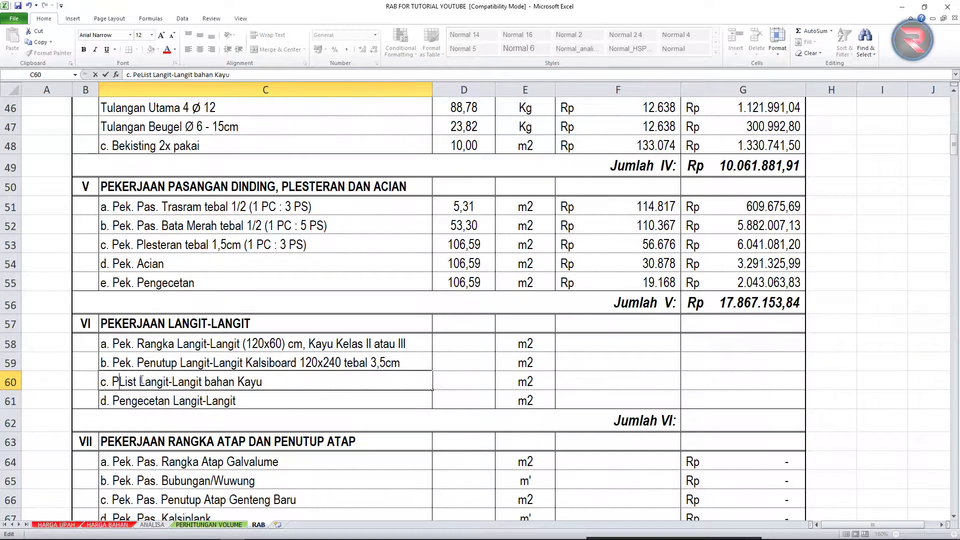
pyautogui.write('k.')
pyautogui.press('Return')
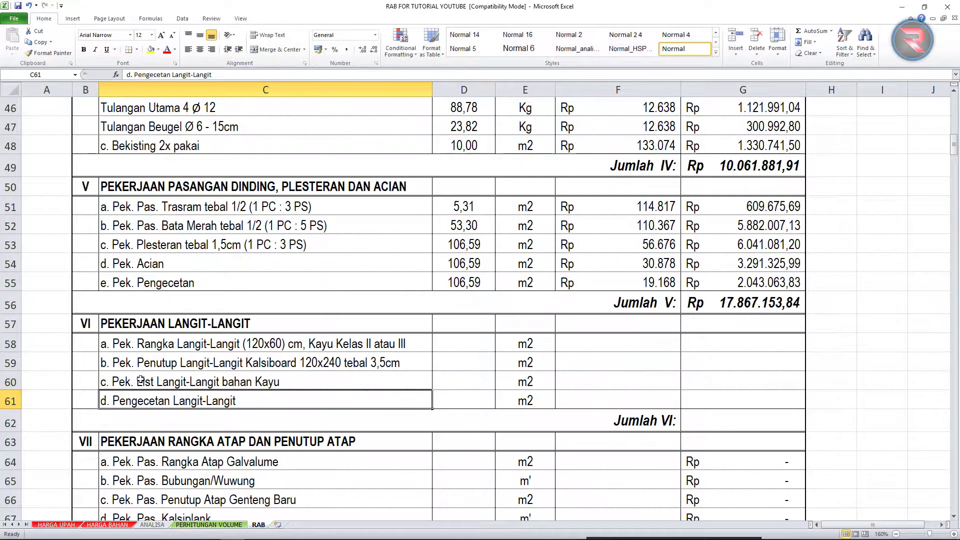
pyautogui.click(141, 380)
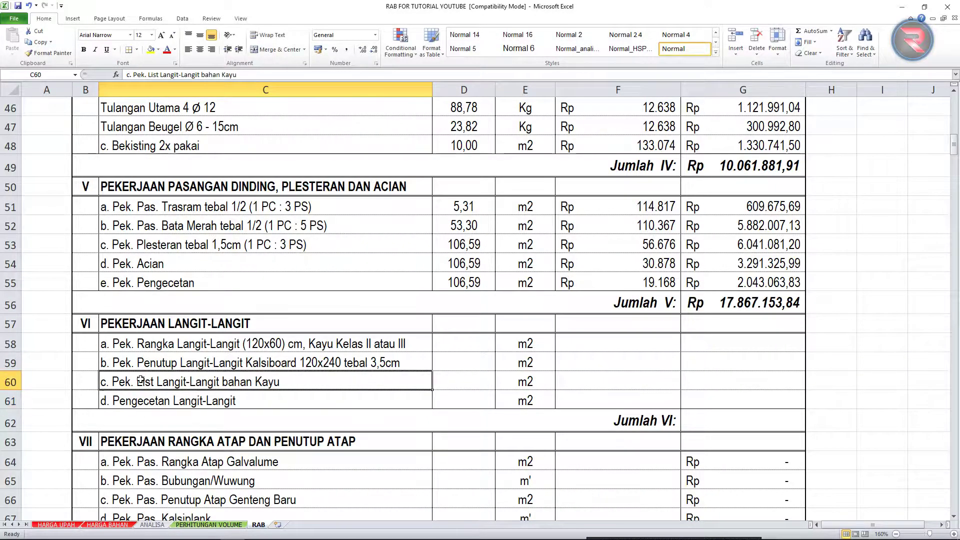
pyautogui.press('Down')
pyautogui.press('F2')
pyautogui.press('Left')
pyautogui.press('Left')
pyautogui.press('Left')
pyautogui.write('ek. P')
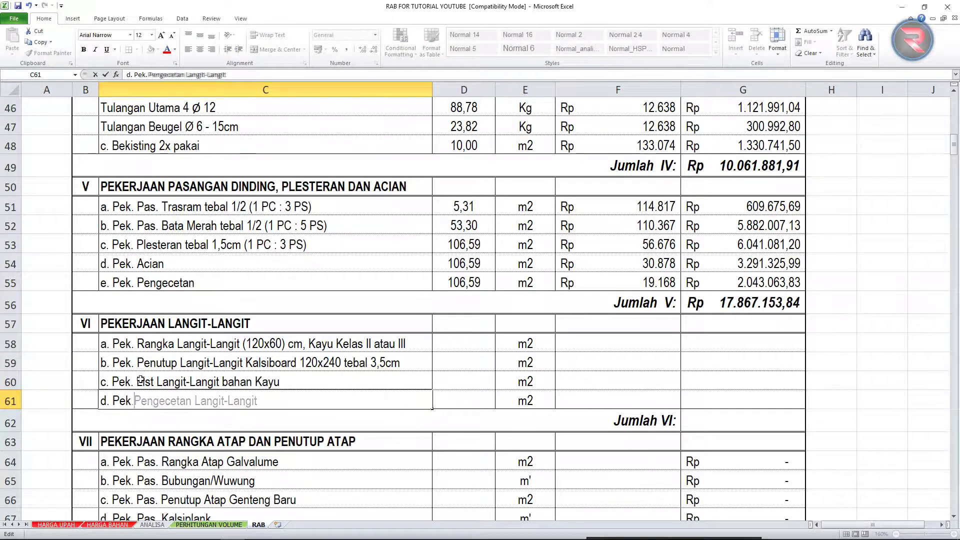
pyautogui.press('Return')
pyautogui.click(489, 395)
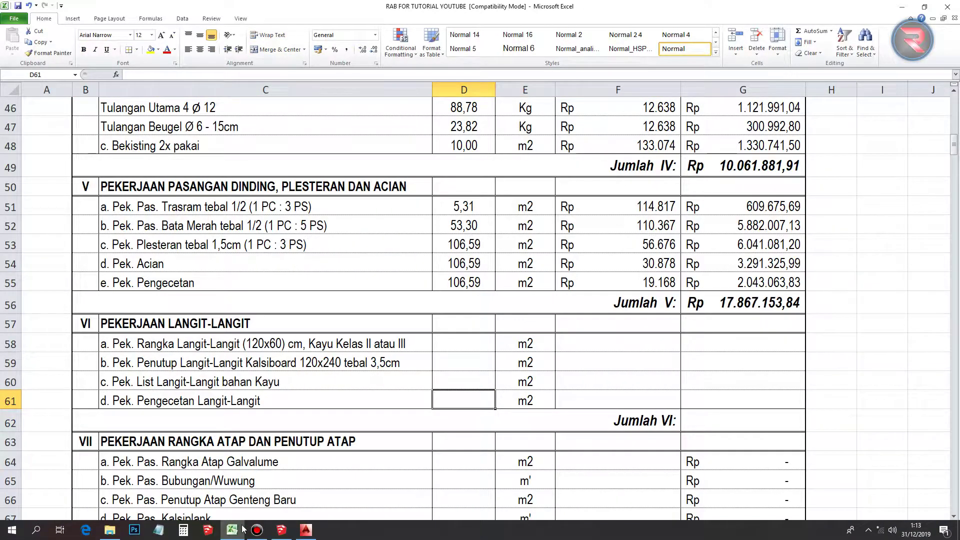
# - Inspect the PLAFON +3.20 levels in the AutoCAD section, then bring the SketchUp house model forward
pyautogui.click(306, 530)
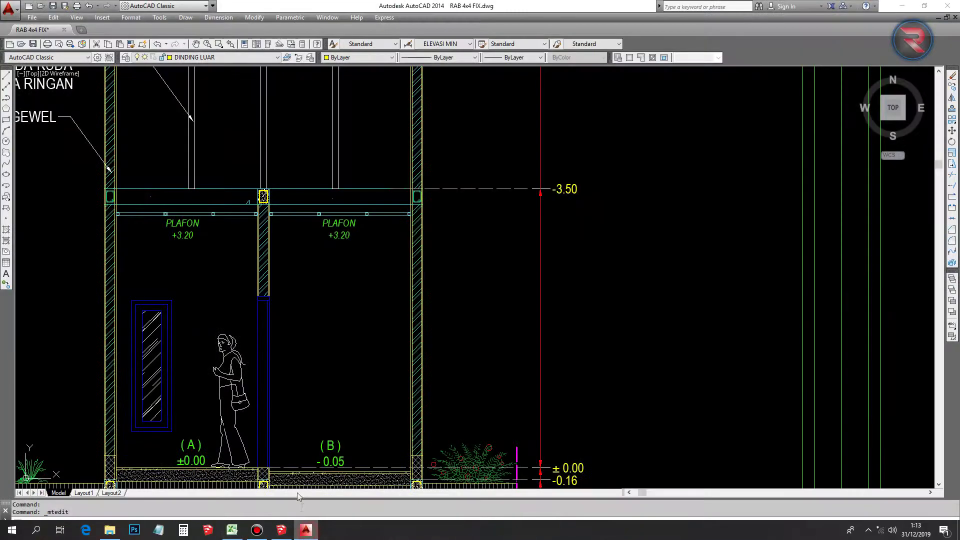
pyautogui.scroll(3, 314, 225)
pyautogui.moveTo(336, 311); pyautogui.dragTo(364, 122)
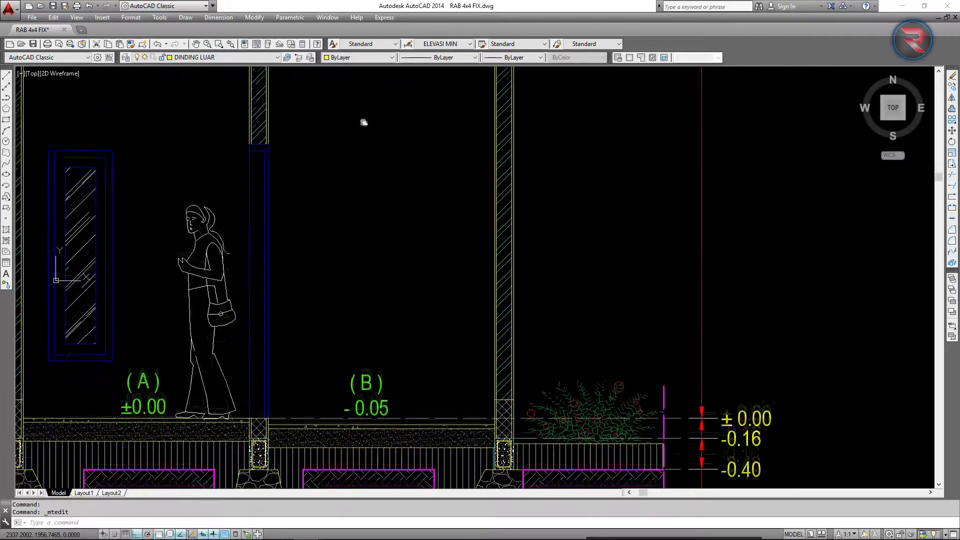
pyautogui.scroll(-2, 367, 310)
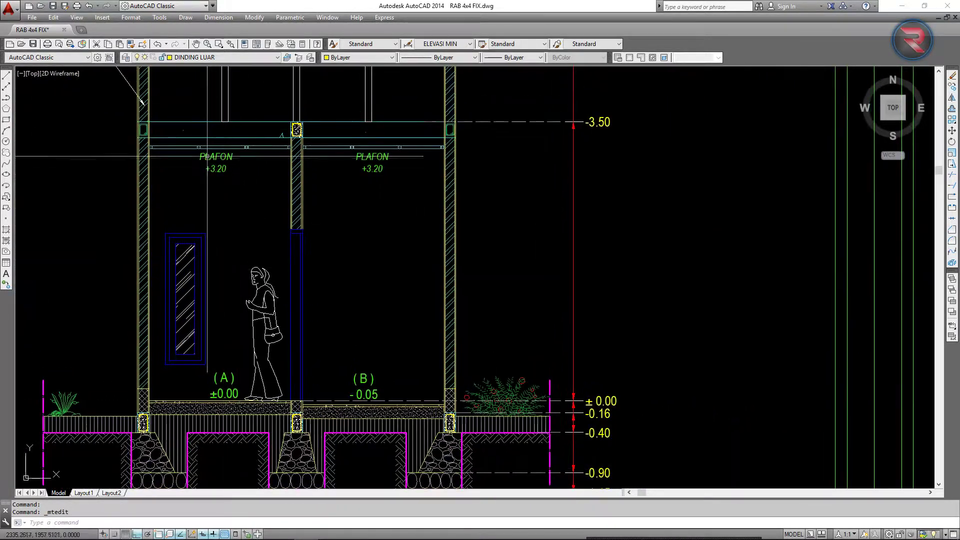
pyautogui.scroll(3, 207, 157)
pyautogui.scroll(1, 207, 157)
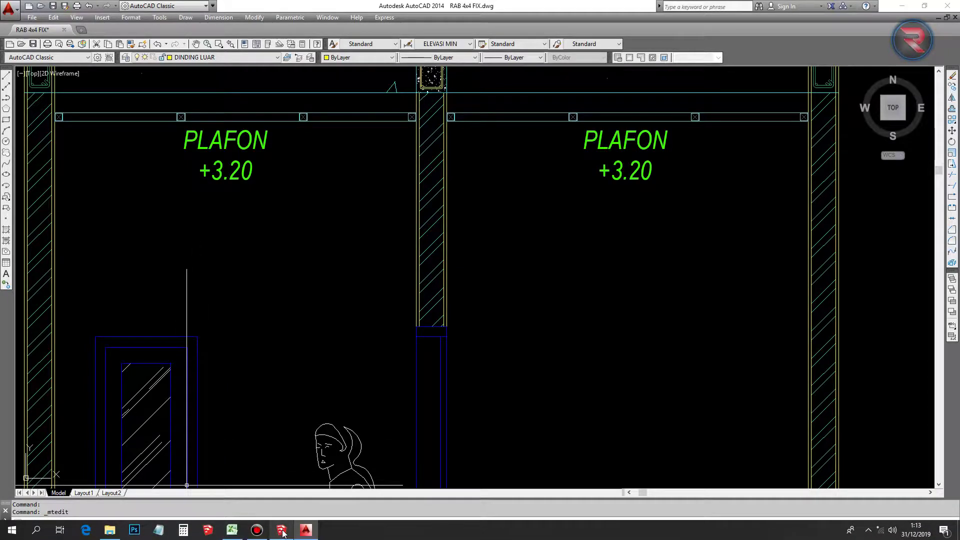
pyautogui.click(281, 532)
pyautogui.moveTo(425, 210)
pyautogui.mouseDown()
pyautogui.moveTo(481, 276)
pyautogui.moveTo(474, 250)
pyautogui.moveTo(503, 279)
pyautogui.mouseUp()
# - Hide the roof group of the SketchUp house to expose the interior rooms
pyautogui.scroll(4, 476, 261)
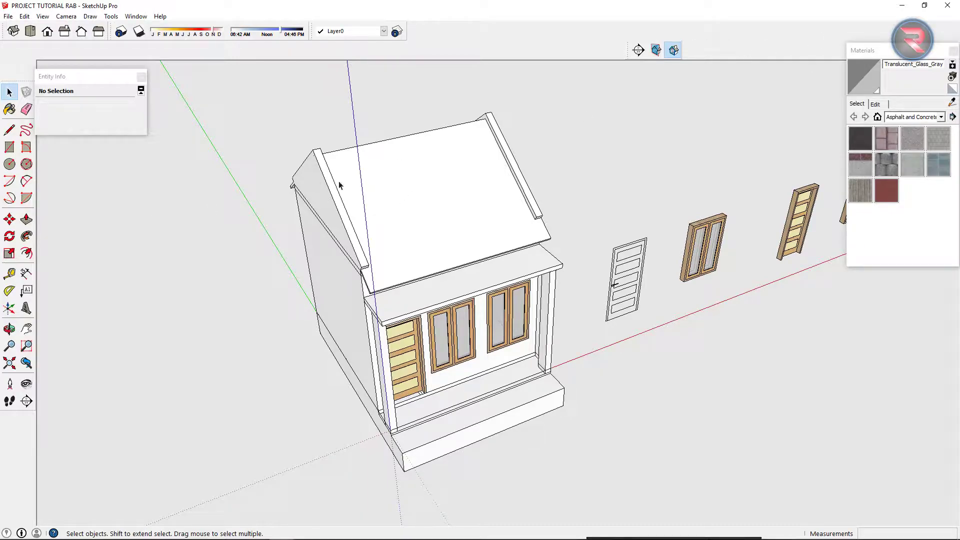
pyautogui.click(454, 157)
pyautogui.rightClick(431, 163)
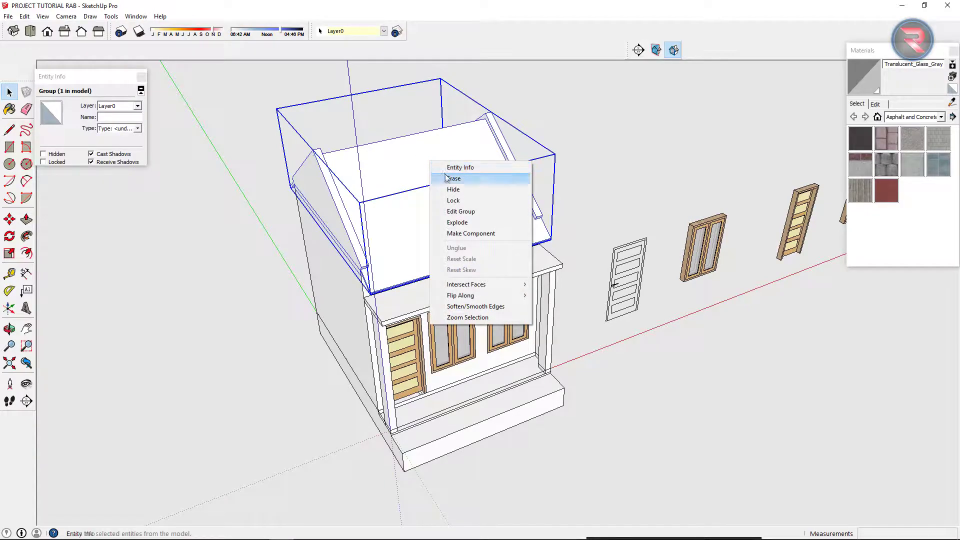
pyautogui.click(460, 189)
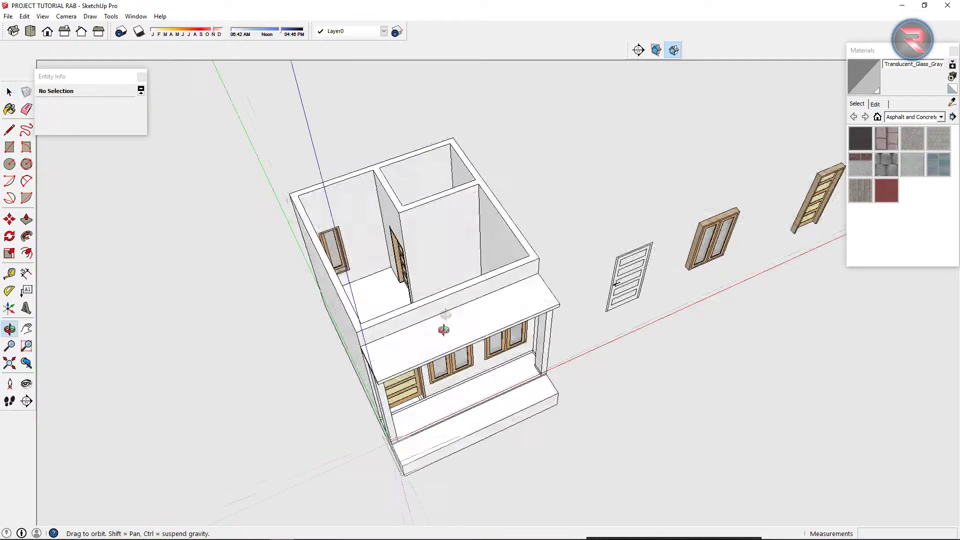
# - Draw a line from the wall corner by the door to the far floor corner
pyautogui.moveTo(460, 190); pyautogui.dragTo(388, 426)
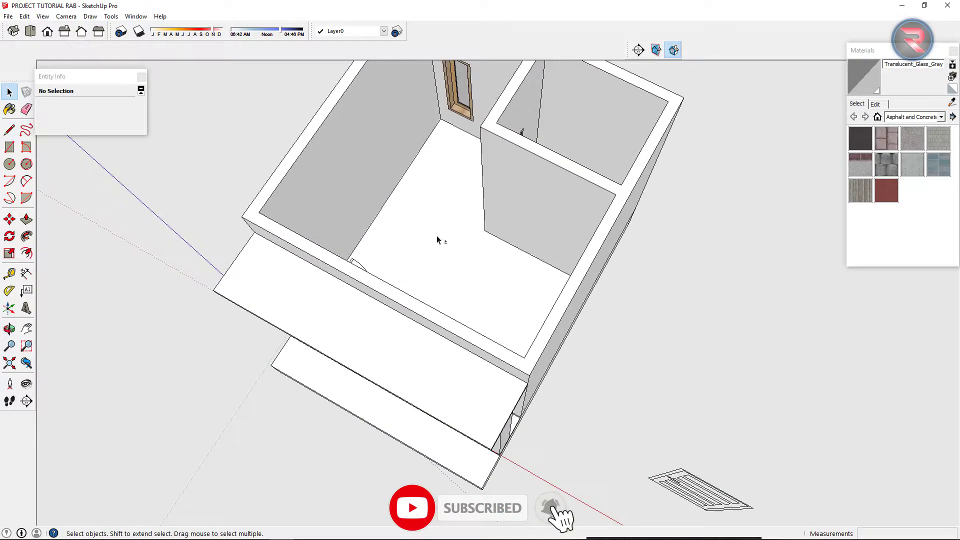
pyautogui.scroll(5, 311, 349)
pyautogui.scroll(5, 328, 274)
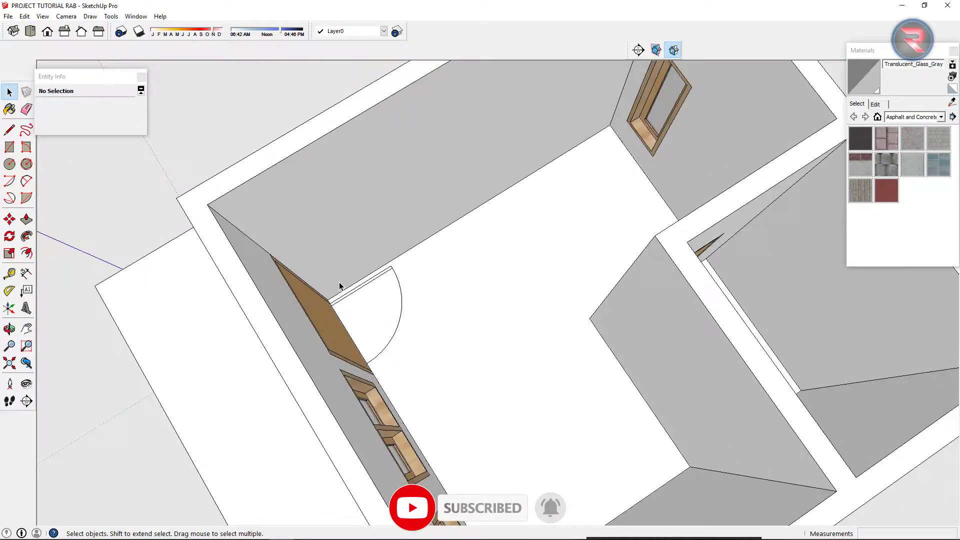
pyautogui.press('l')
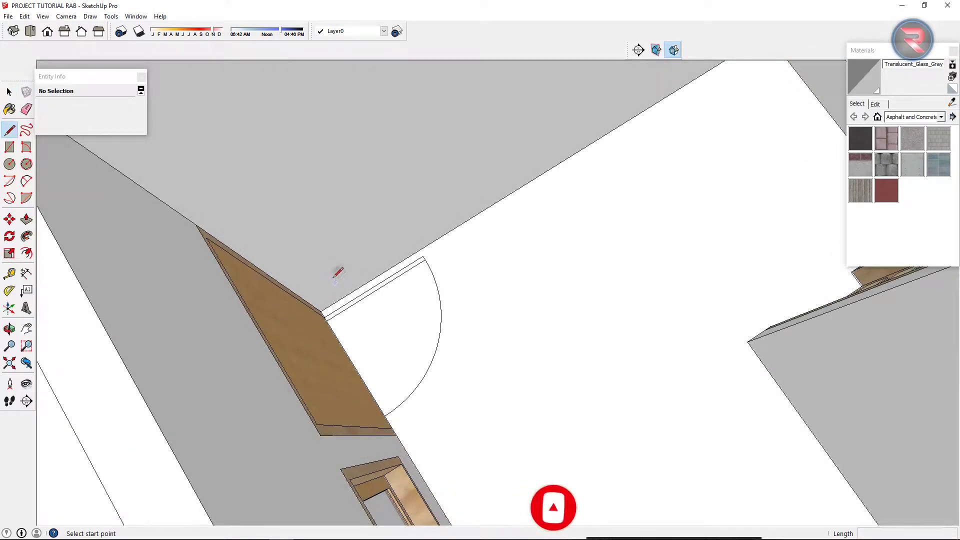
pyautogui.scroll(2, 325, 302)
pyautogui.scroll(2, 327, 305)
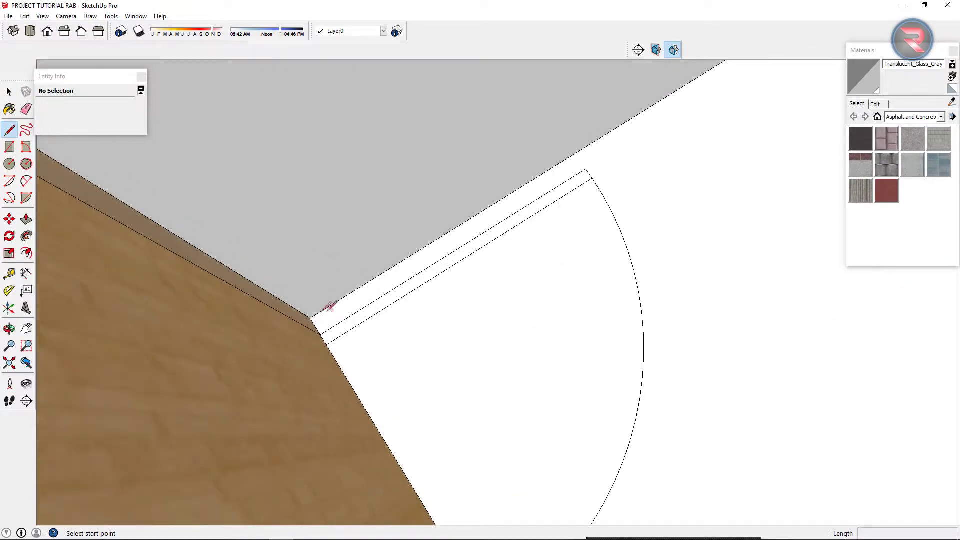
pyautogui.click(315, 311)
pyautogui.scroll(-4, 420, 255)
pyautogui.scroll(-2, 482, 295)
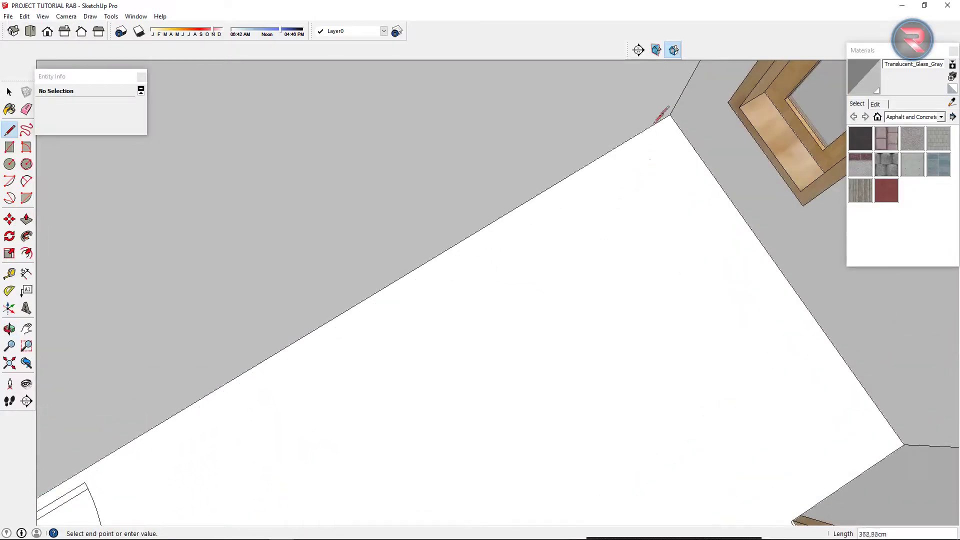
pyautogui.moveTo(578, 171)
pyautogui.mouseDown()
pyautogui.moveTo(756, 221)
pyautogui.moveTo(821, 171)
pyautogui.mouseUp()
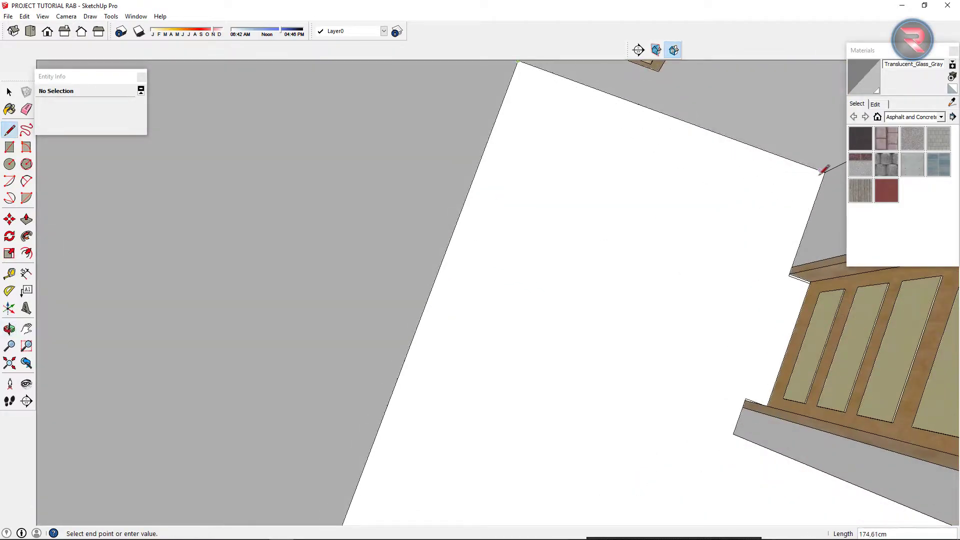
pyautogui.scroll(-2, 634, 150)
pyautogui.moveTo(634, 150)
pyautogui.mouseDown()
pyautogui.moveTo(591, 298)
pyautogui.moveTo(653, 283)
pyautogui.moveTo(644, 200)
pyautogui.mouseUp()
pyautogui.click(615, 316)
# - Close the floor outline back at the wall corner by the door
pyautogui.moveTo(597, 440)
pyautogui.mouseDown()
pyautogui.moveTo(535, 446)
pyautogui.moveTo(516, 465)
pyautogui.mouseUp()
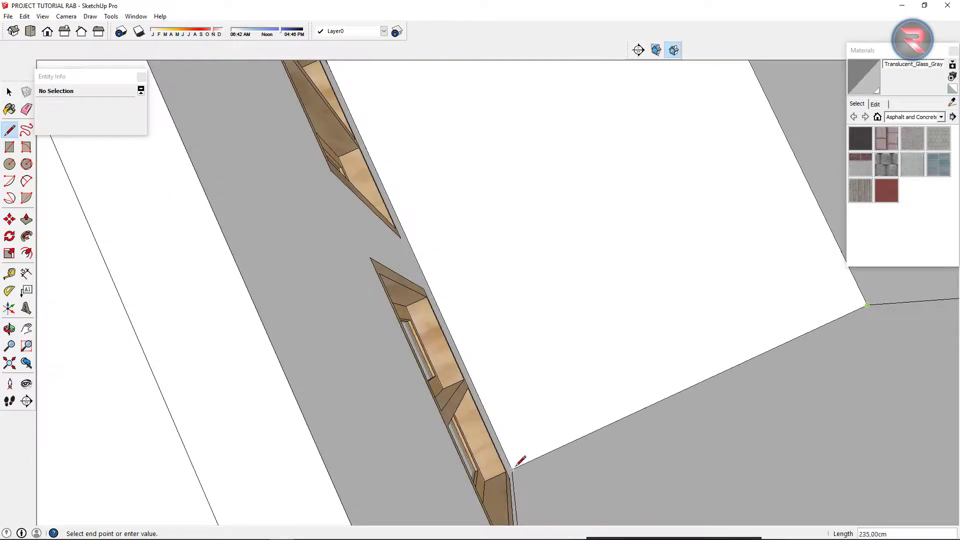
pyautogui.moveTo(482, 264); pyautogui.dragTo(482, 422)
pyautogui.scroll(2, 379, 205)
pyautogui.scroll(2, 358, 201)
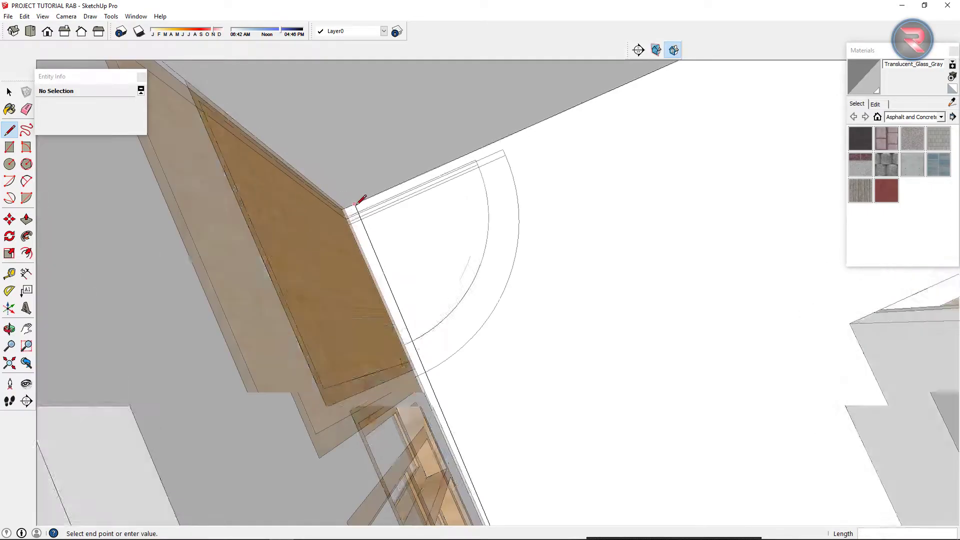
pyautogui.scroll(2, 345, 204)
pyautogui.click(333, 207)
pyautogui.scroll(-2, 399, 248)
pyautogui.scroll(-3, 405, 250)
pyautogui.scroll(2, 343, 208)
pyautogui.scroll(2, 349, 220)
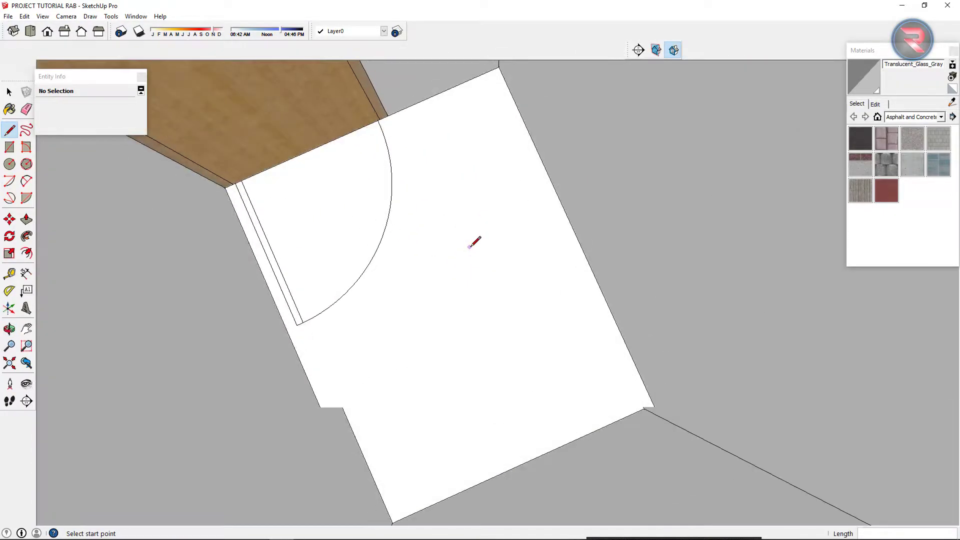
pyautogui.scroll(-3, 474, 242)
pyautogui.scroll(2, 542, 306)
pyautogui.scroll(1, 541, 307)
# - Start a rectangle from the room's floor corner, restarting it once
pyautogui.press('r')
pyautogui.click(620, 379)
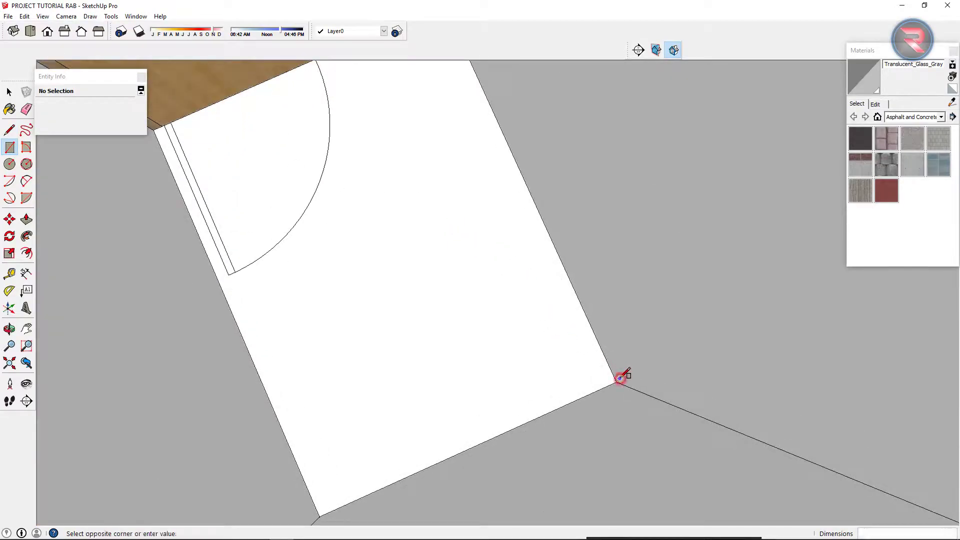
pyautogui.press('Escape')
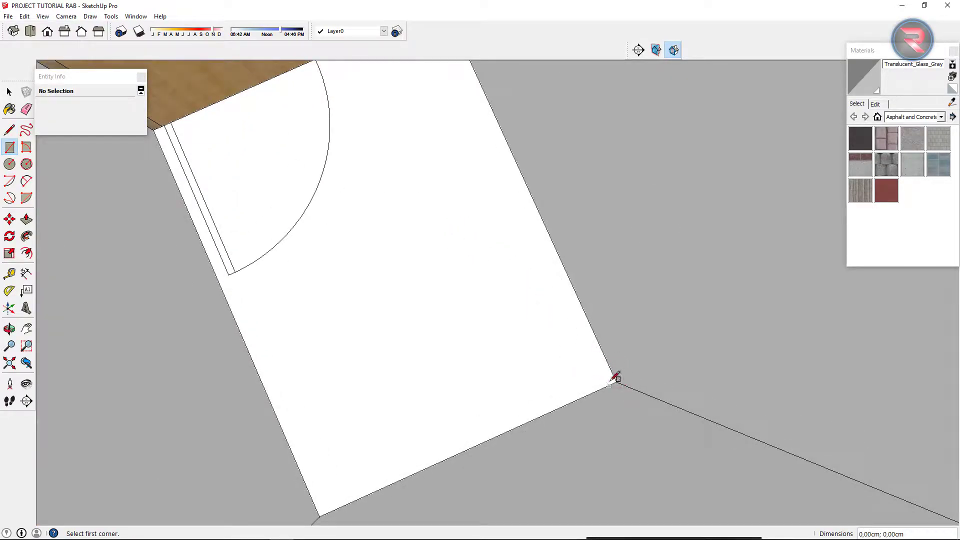
pyautogui.click(619, 378)
pyautogui.scroll(-2, 321, 364)
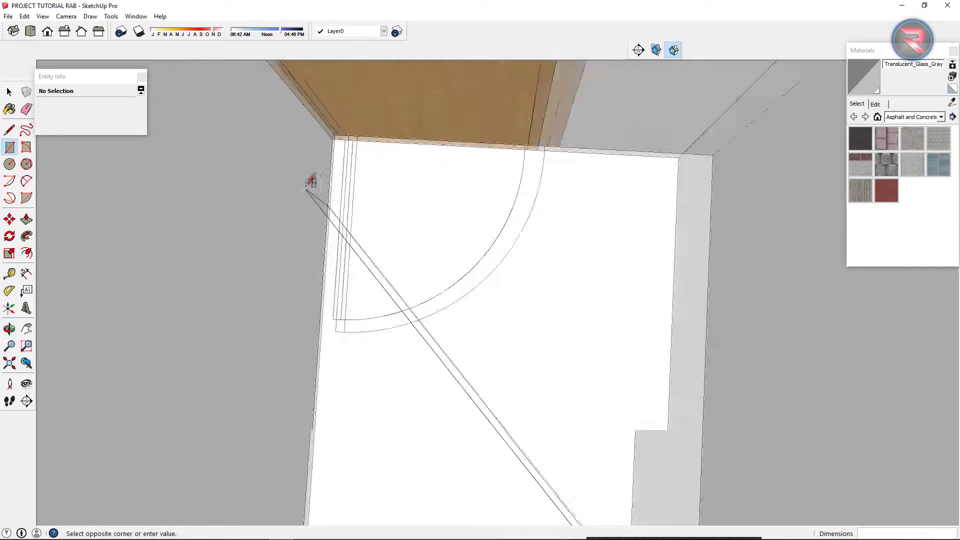
pyautogui.scroll(2, 328, 173)
pyautogui.scroll(1, 329, 174)
pyautogui.scroll(1, 349, 135)
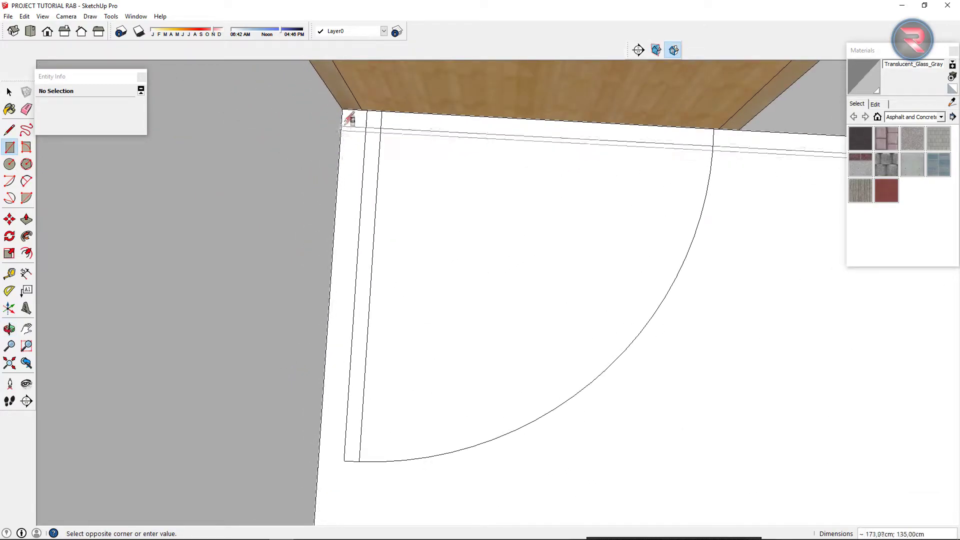
pyautogui.scroll(-2, 350, 106)
pyautogui.scroll(-3, 368, 200)
pyautogui.press('o')
pyautogui.moveTo(368, 199)
pyautogui.mouseDown()
pyautogui.moveTo(294, 246)
pyautogui.moveTo(306, 229)
pyautogui.mouseUp()
# - Push/pull the large room floor up into a 3 cm slab
pyautogui.press('r')
pyautogui.scroll(2, 295, 233)
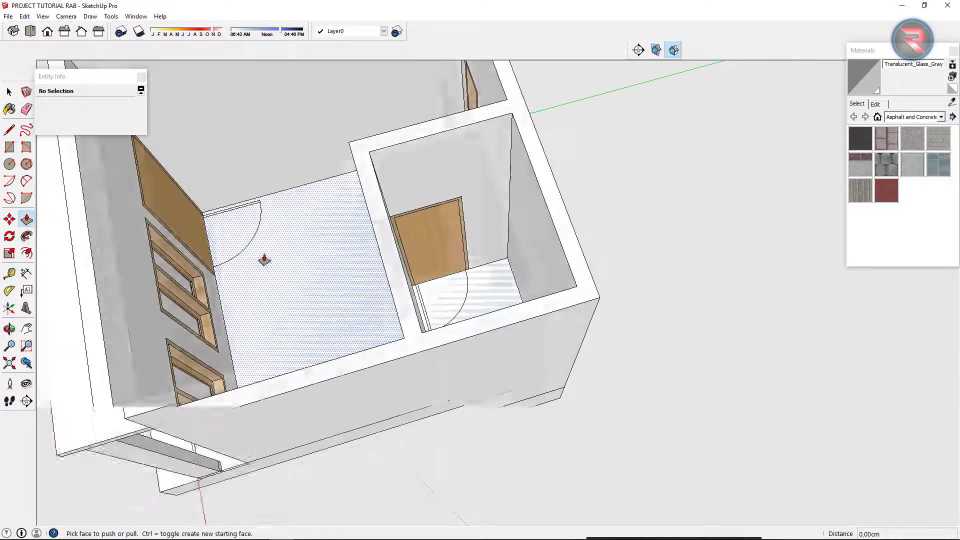
pyautogui.scroll(1, 261, 256)
pyautogui.press('o')
pyautogui.moveTo(262, 257)
pyautogui.mouseDown()
pyautogui.moveTo(519, 200)
pyautogui.moveTo(418, 250)
pyautogui.mouseUp()
pyautogui.press('p')
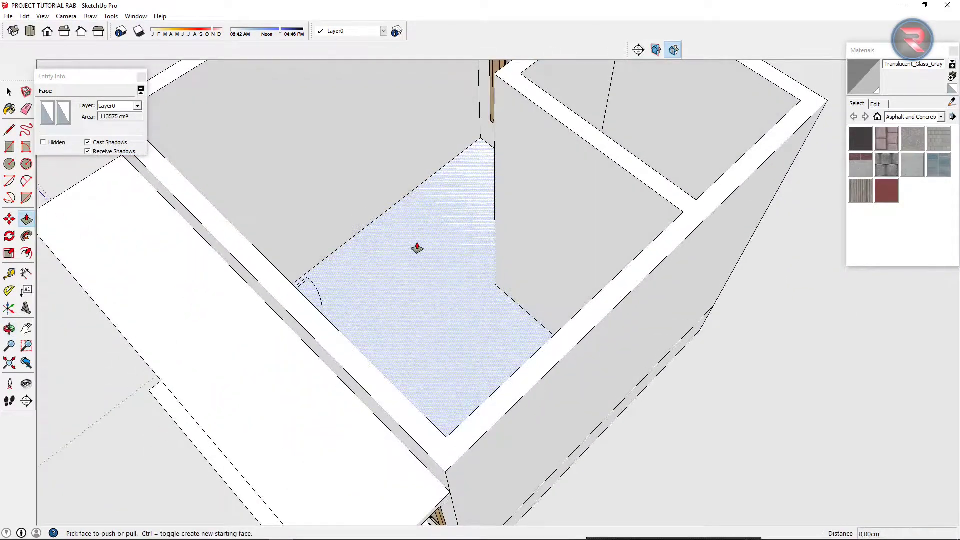
pyautogui.click(418, 250)
pyautogui.click(410, 228)
pyautogui.write('3,')
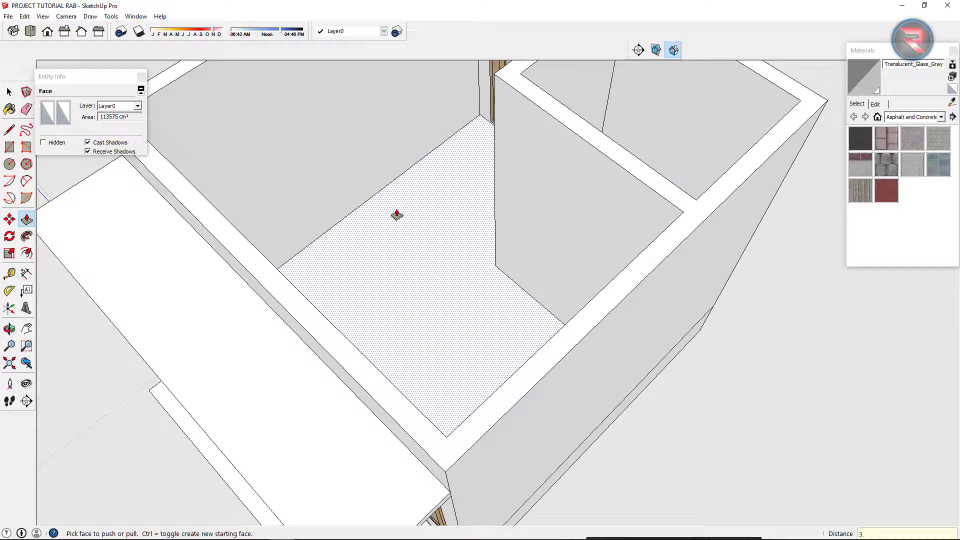
pyautogui.press('Return')
# - Raise the small room floor 3.5 cm, then select the large floor slab
pyautogui.press('o')
pyautogui.moveTo(458, 300)
pyautogui.mouseDown()
pyautogui.moveTo(294, 338)
pyautogui.moveTo(403, 349)
pyautogui.mouseUp()
pyautogui.press('p')
pyautogui.click(403, 349)
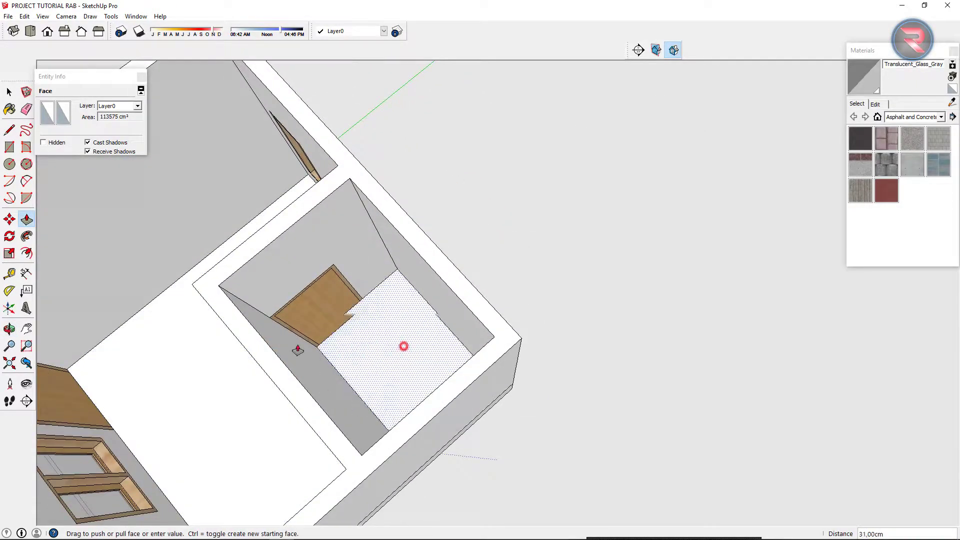
pyautogui.click(183, 393)
pyautogui.scroll(-3, 240, 360)
pyautogui.scroll(5, 343, 328)
pyautogui.press('space')
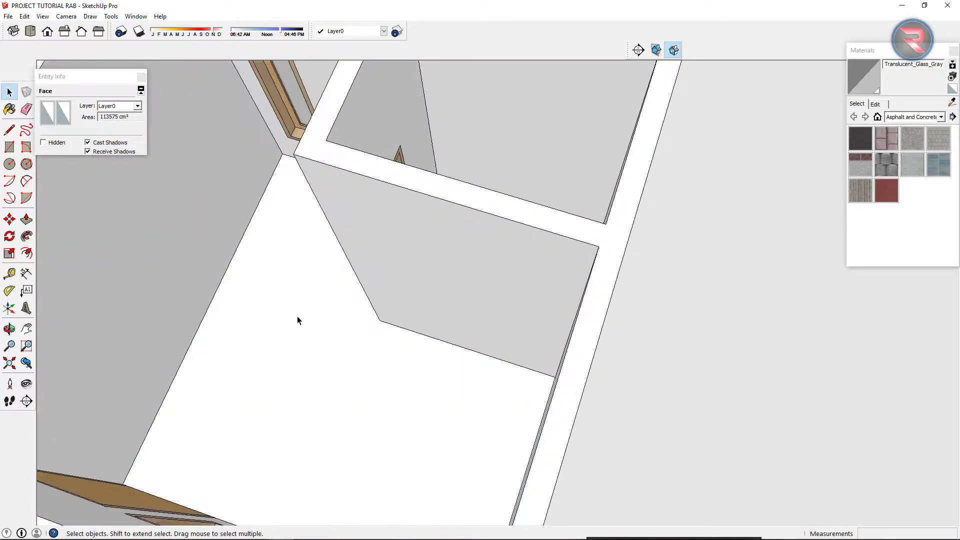
pyautogui.scroll(-4, 297, 320)
pyautogui.click(309, 344)
pyautogui.rightClick(308, 347)
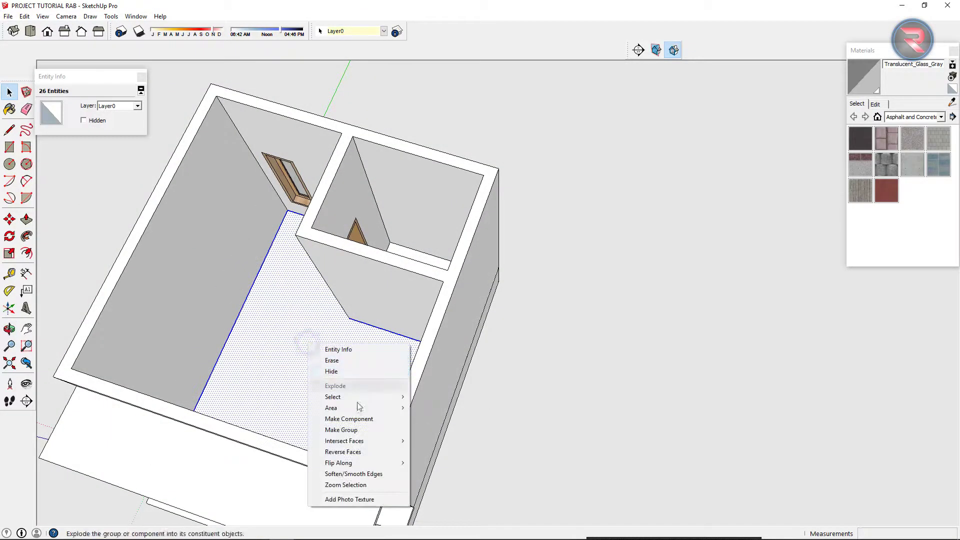
# - Make the large and small floor slabs into separate groups and select both
pyautogui.click(364, 429)
pyautogui.click(360, 341)
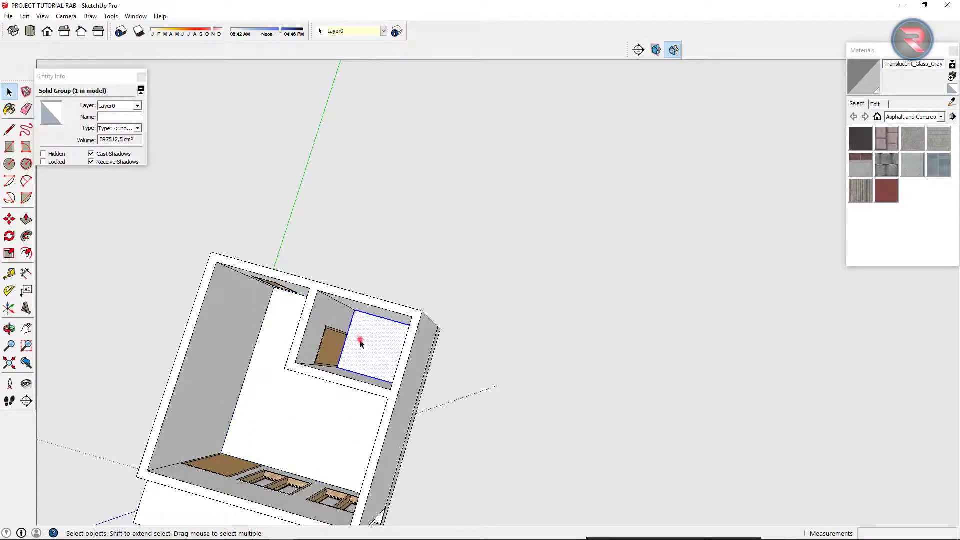
pyautogui.rightClick(368, 349)
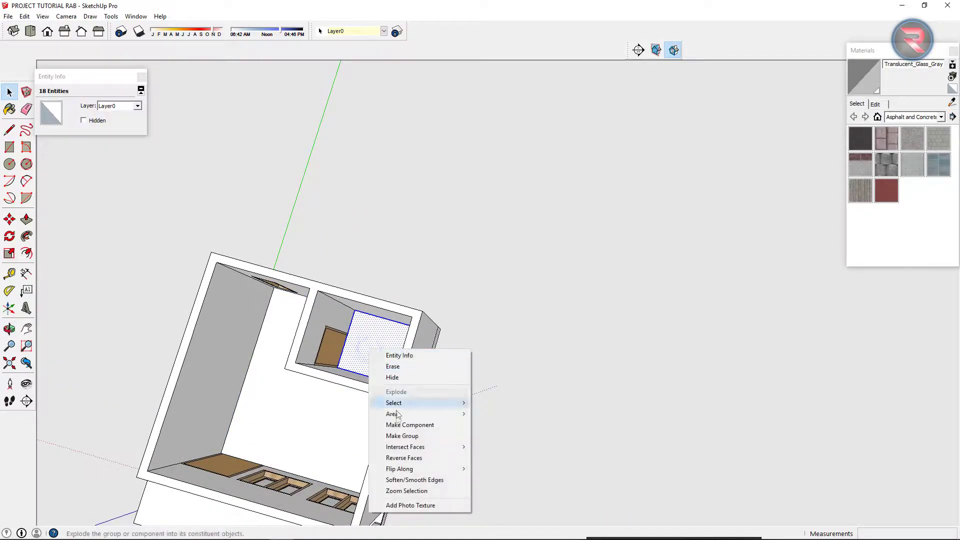
pyautogui.click(404, 436)
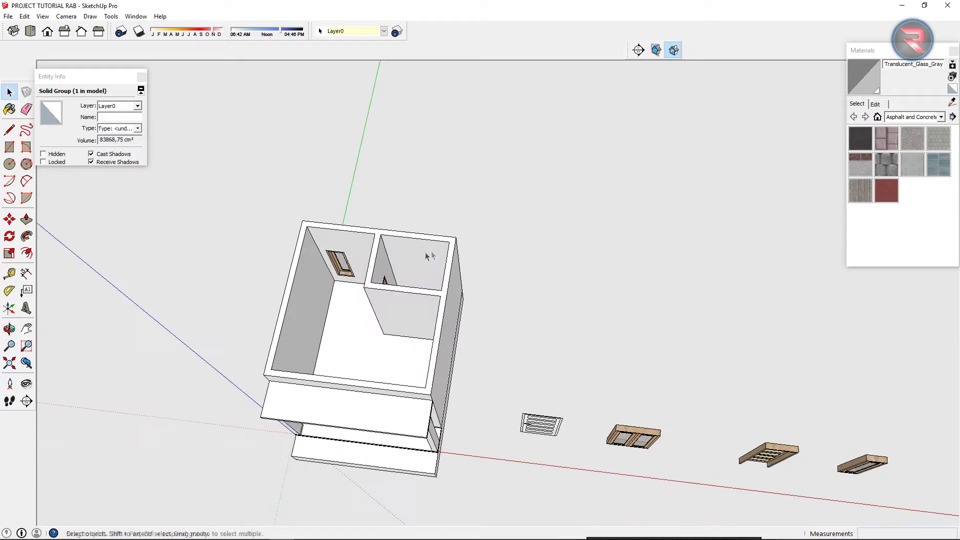
pyautogui.keyDown('shift'); pyautogui.click(360, 326); pyautogui.keyUp('shift')
pyautogui.click(366, 31)
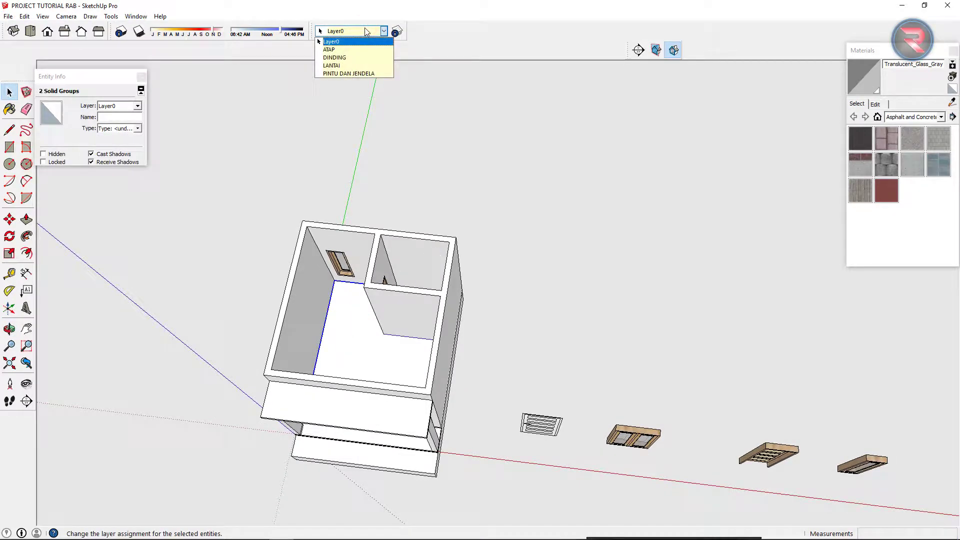
# - Add a new layer named PLAFON in the Layers manager
pyautogui.click(367, 31)
pyautogui.click(396, 31)
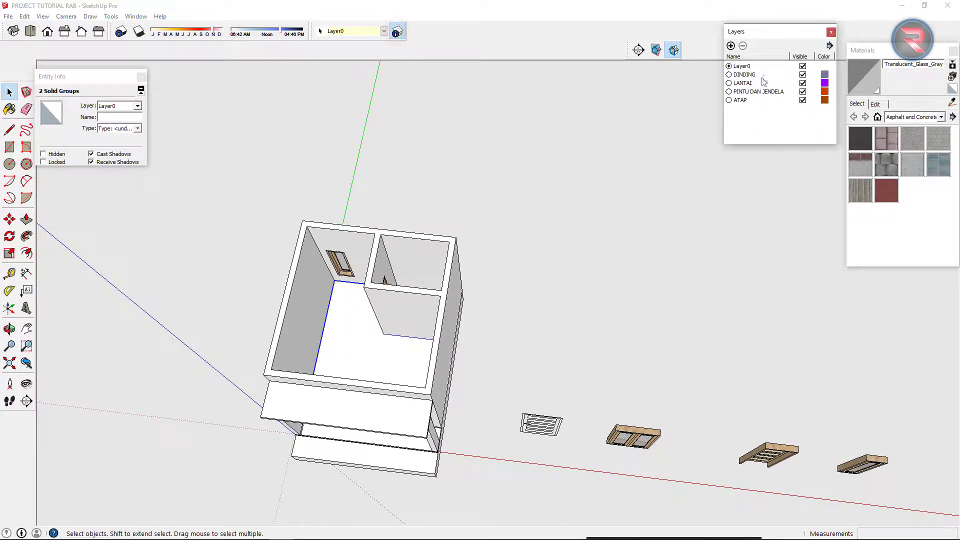
pyautogui.click(730, 46)
pyautogui.write('PLAFON')
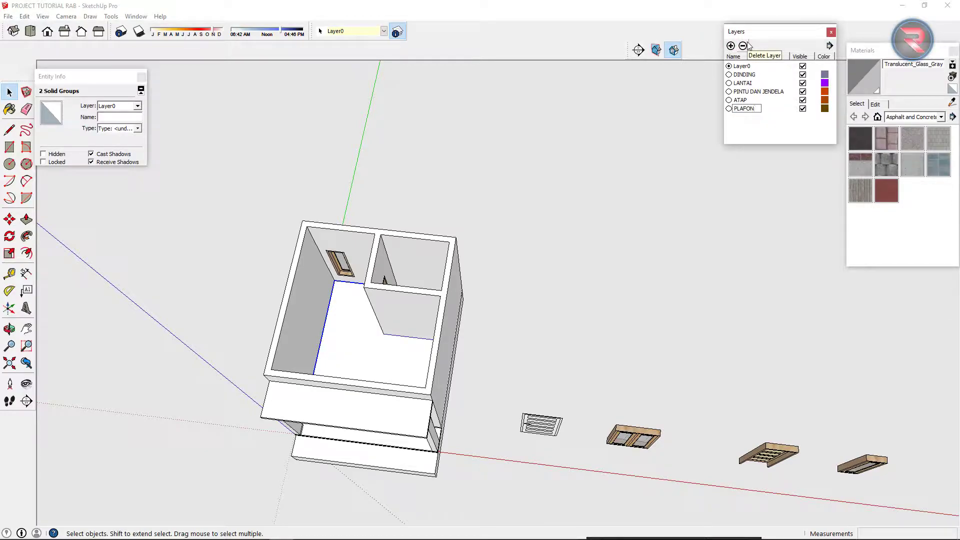
# - Put both floor slab groups on the PLAFON layer
pyautogui.moveTo(534, 236); pyautogui.dragTo(475, 386)
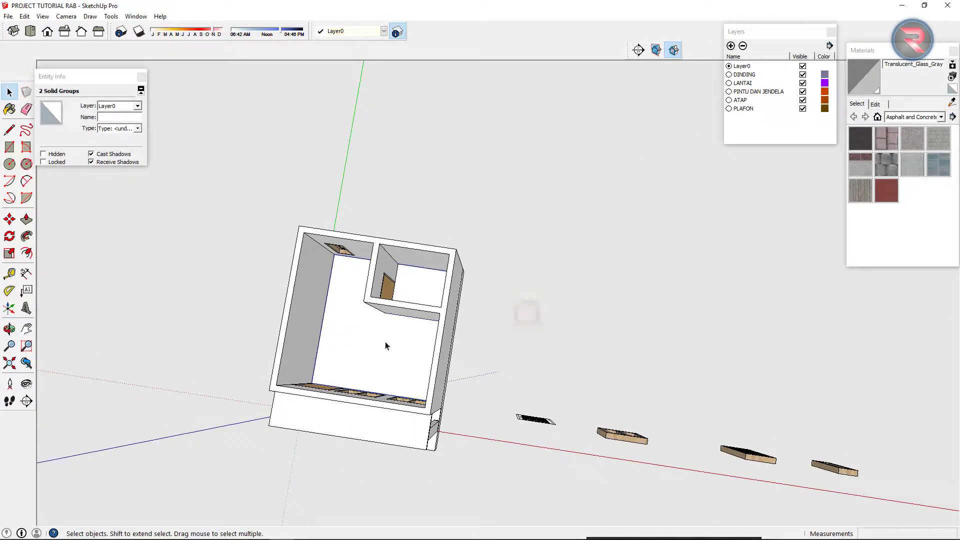
pyautogui.click(385, 342)
pyautogui.scroll(3, 344, 330)
pyautogui.click(344, 324)
pyautogui.keyDown('shift'); pyautogui.click(454, 266); pyautogui.keyUp('shift')
pyautogui.click(342, 31)
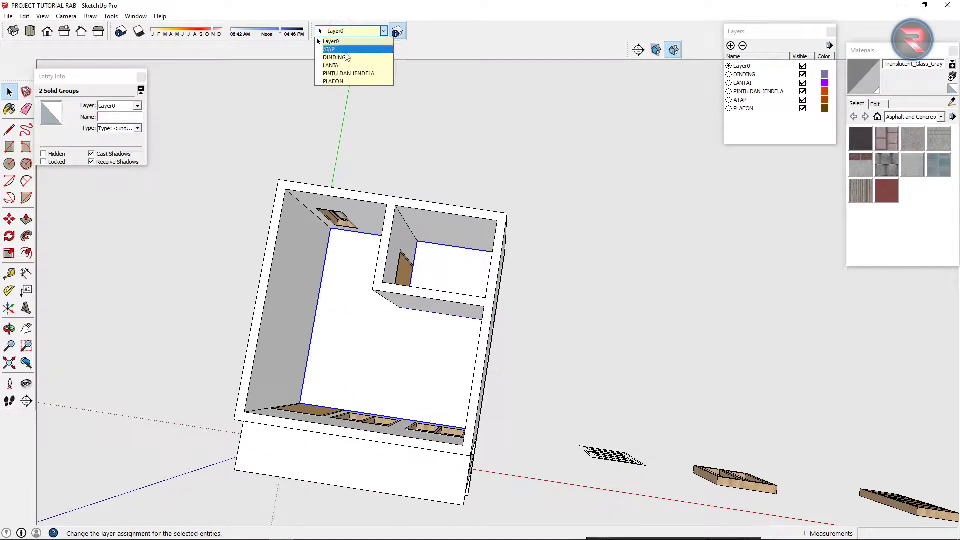
pyautogui.click(342, 81)
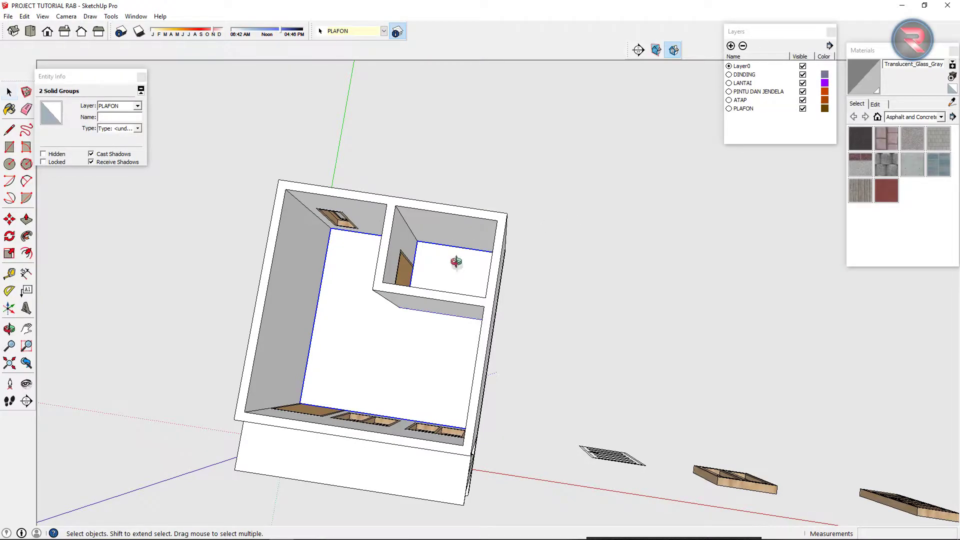
pyautogui.press('F8')
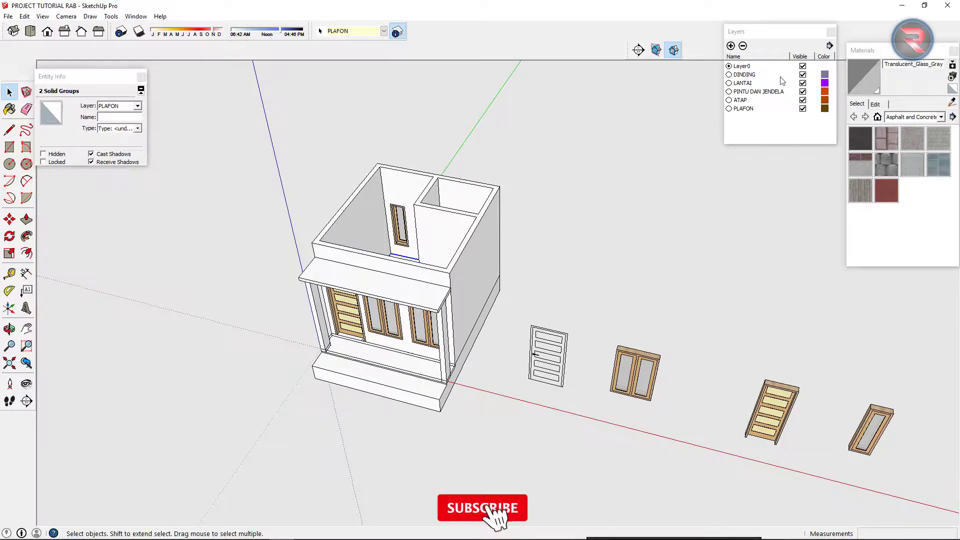
# - Hide the DINDING wall layer to see the PLAFON slabs beside the doors
pyautogui.click(802, 75)
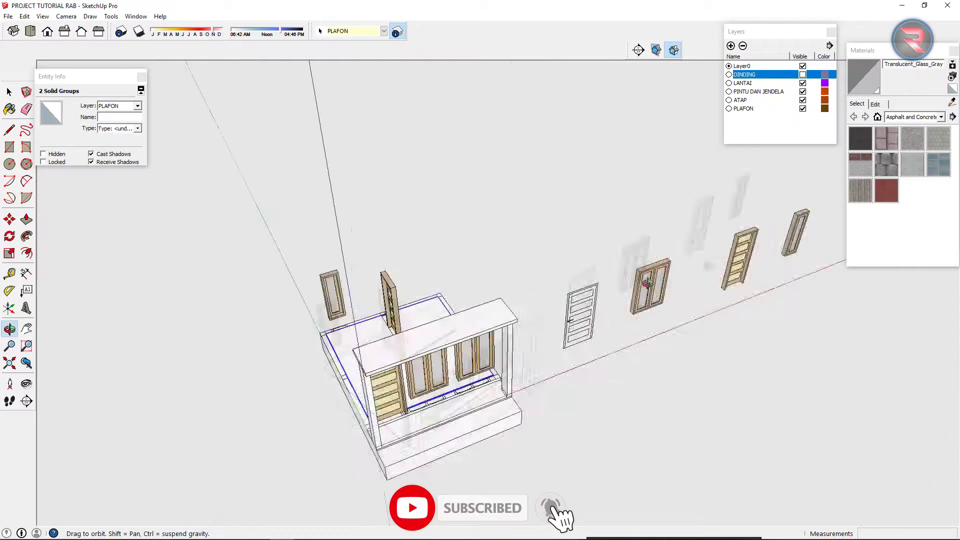
pyautogui.moveTo(396, 380)
pyautogui.mouseDown()
pyautogui.moveTo(375, 290)
pyautogui.moveTo(394, 253)
pyautogui.moveTo(422, 255)
pyautogui.moveTo(409, 258)
pyautogui.mouseUp()
pyautogui.press('space')
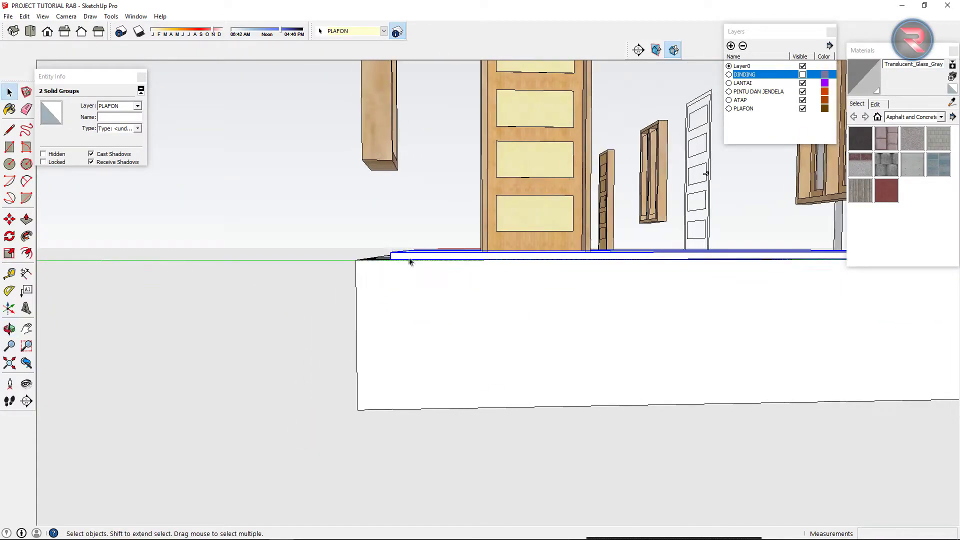
pyautogui.scroll(3, 395, 257)
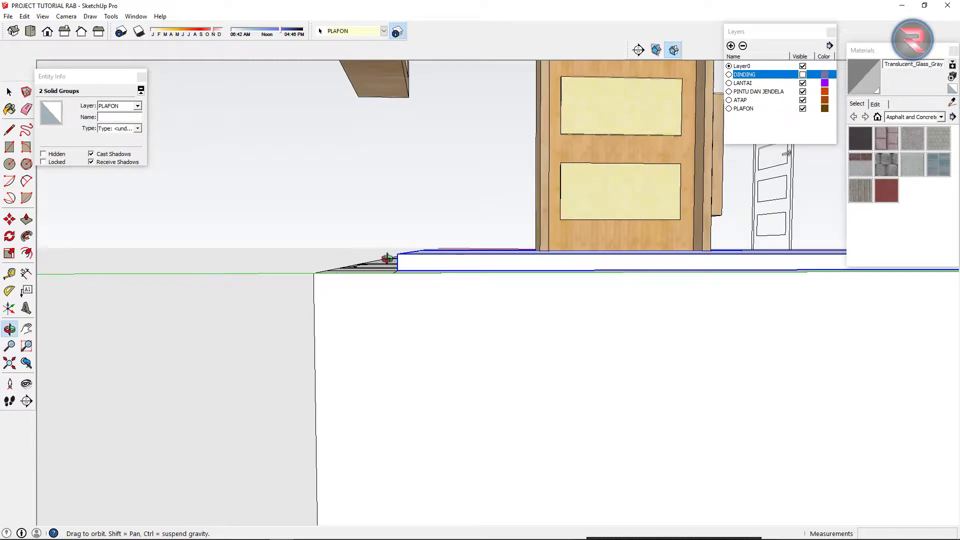
pyautogui.moveTo(395, 257); pyautogui.dragTo(390, 271)
# - Start moving the PLAFON slabs upward from a slab corner
pyautogui.press('m')
pyautogui.scroll(2, 394, 274)
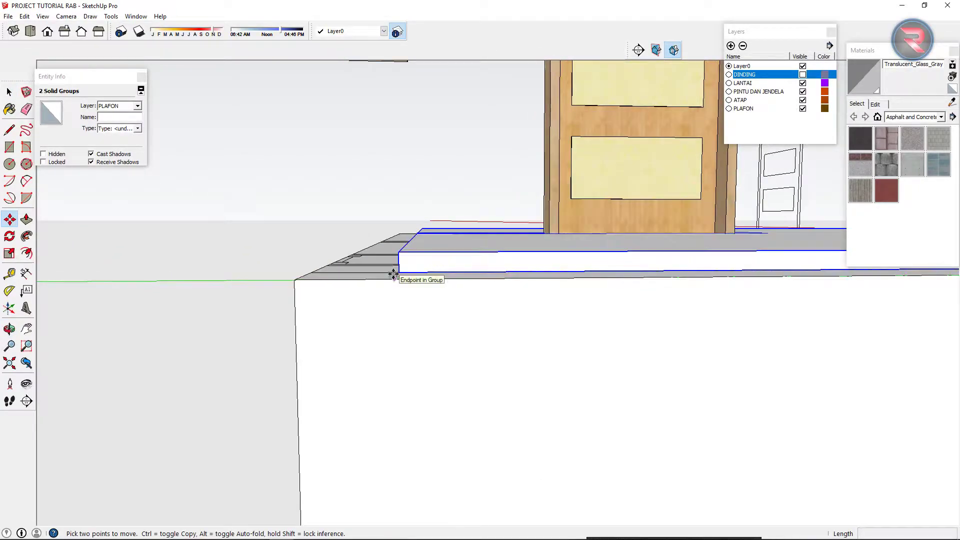
pyautogui.moveTo(393, 274); pyautogui.dragTo(410, 439)
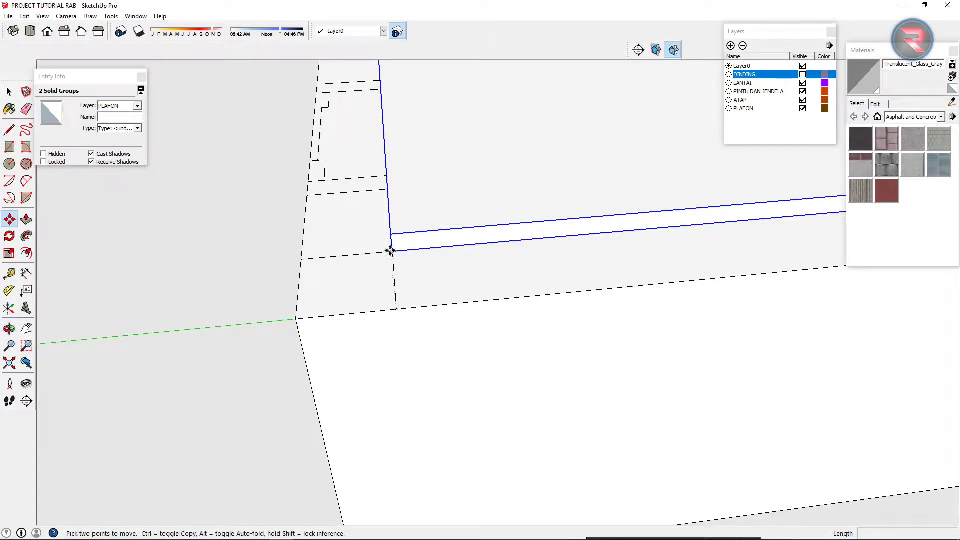
pyautogui.click(390, 251)
pyautogui.scroll(-1, 390, 251)
pyautogui.scroll(-1, 390, 251)
pyautogui.scroll(-1, 391, 251)
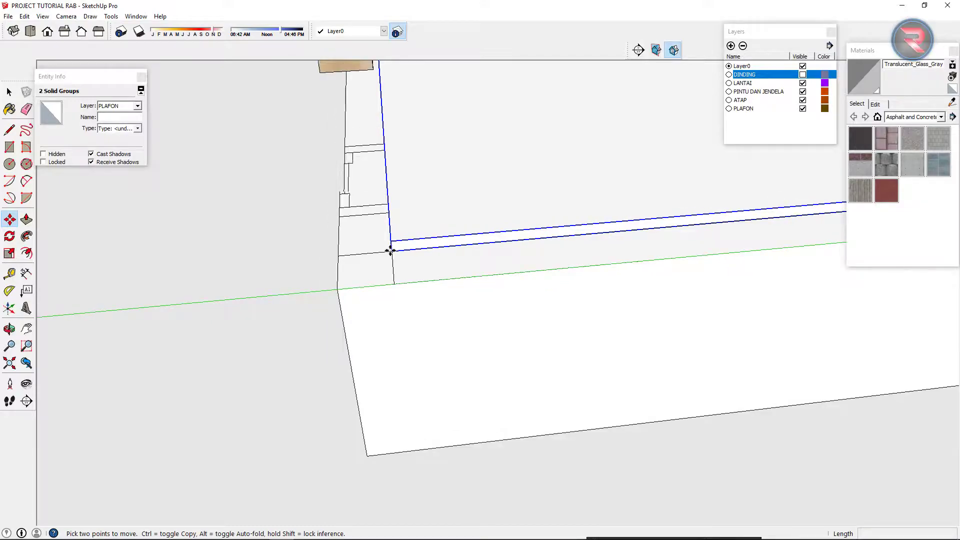
pyautogui.scroll(-1, 390, 251)
pyautogui.moveTo(390, 251); pyautogui.dragTo(385, 81)
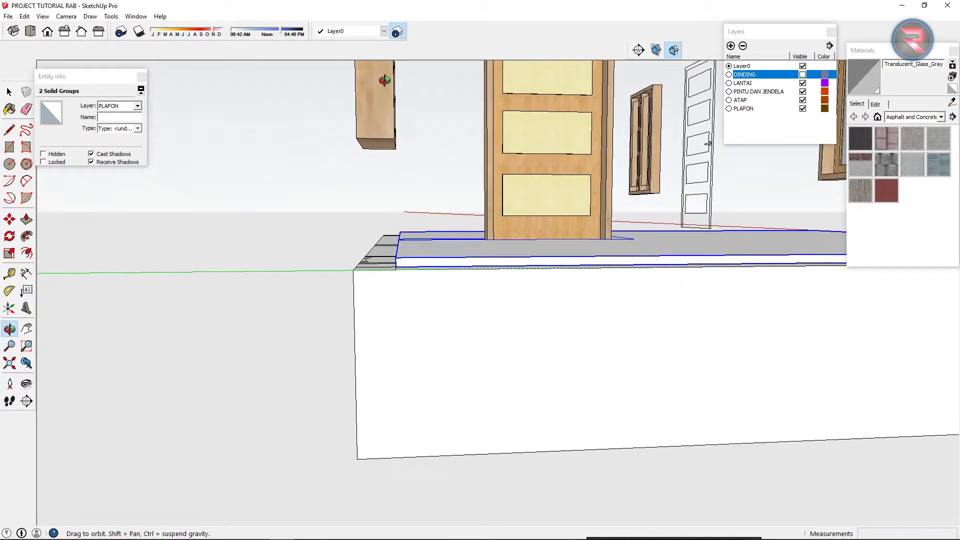
pyautogui.press('m')
pyautogui.click(396, 265)
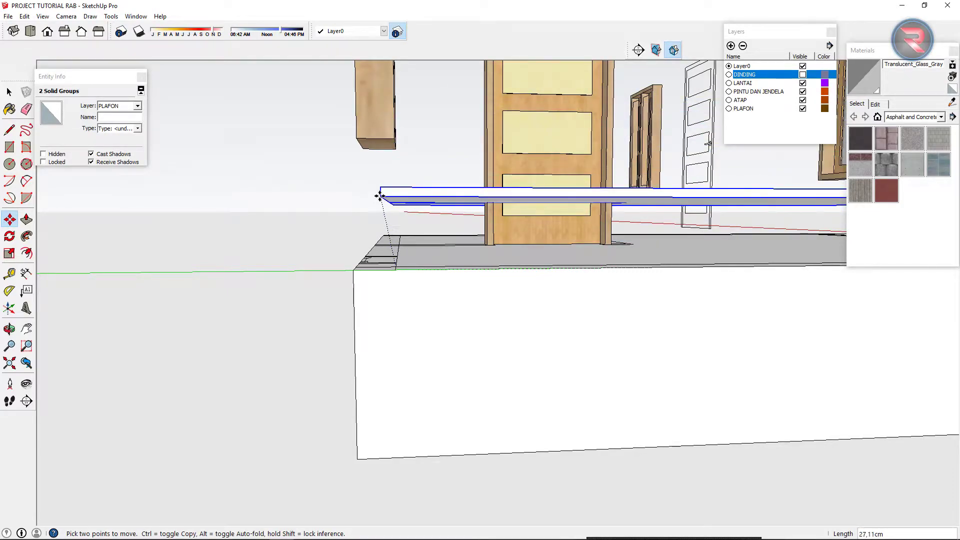
# - Lift both ceiling slabs 32 cm onto the walls and show the DINDING layer again
pyautogui.scroll(5, 392, 197)
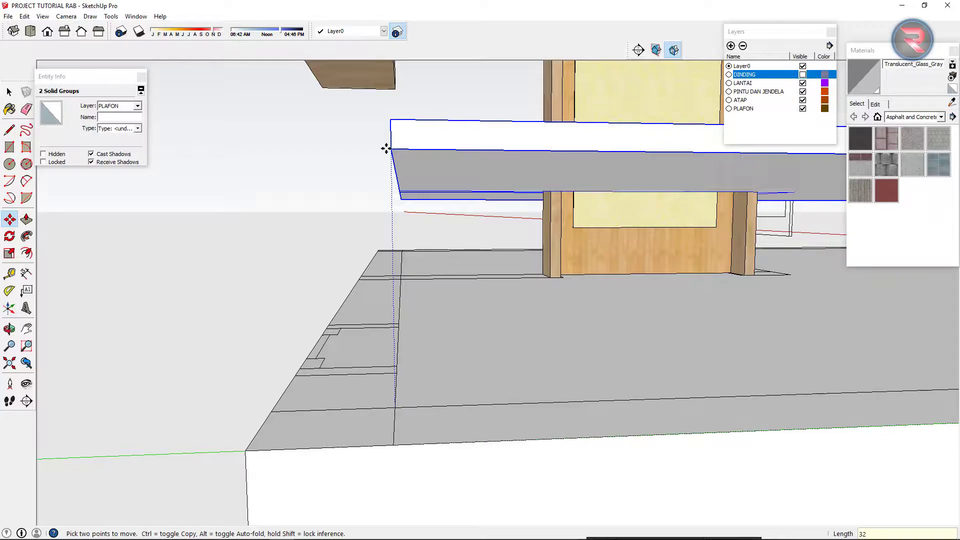
pyautogui.scroll(-5, 386, 148)
pyautogui.scroll(-5, 409, 175)
pyautogui.moveTo(410, 175)
pyautogui.mouseDown()
pyautogui.moveTo(413, 341)
pyautogui.moveTo(450, 150)
pyautogui.mouseUp()
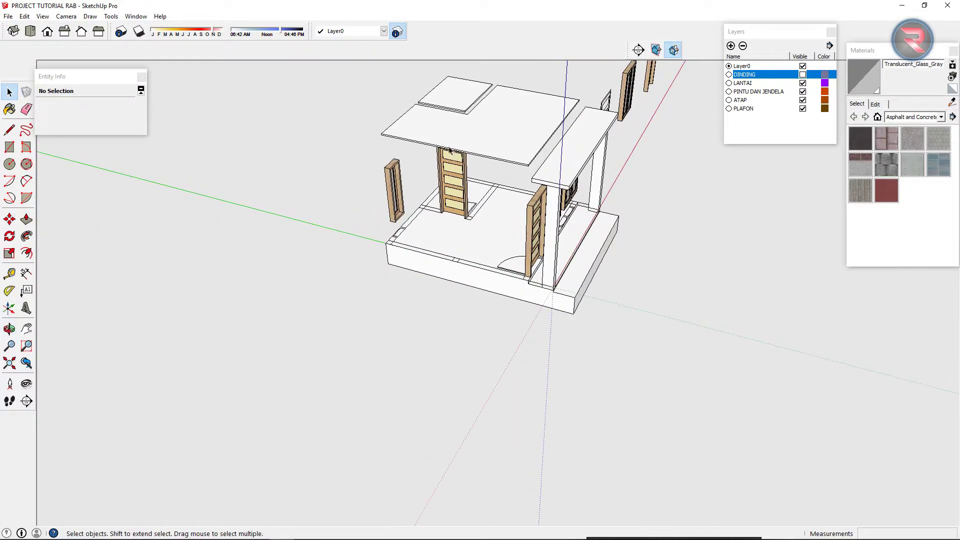
pyautogui.click(802, 75)
pyautogui.moveTo(499, 225)
pyautogui.mouseDown()
pyautogui.moveTo(427, 229)
pyautogui.moveTo(367, 328)
pyautogui.mouseUp()
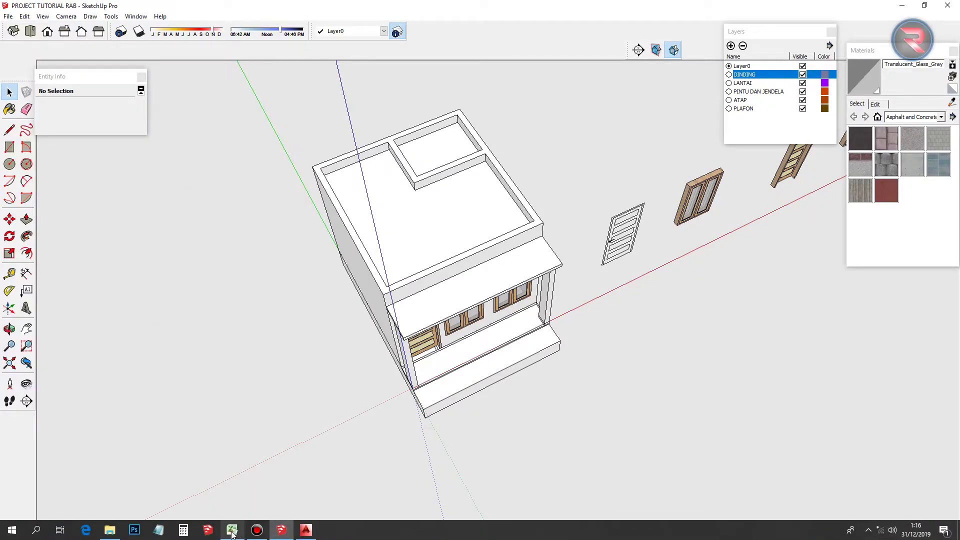
pyautogui.click(235, 534)
# - Change the wooden ceiling trim unit in E60 from m2 to m'
pyautogui.click(530, 344)
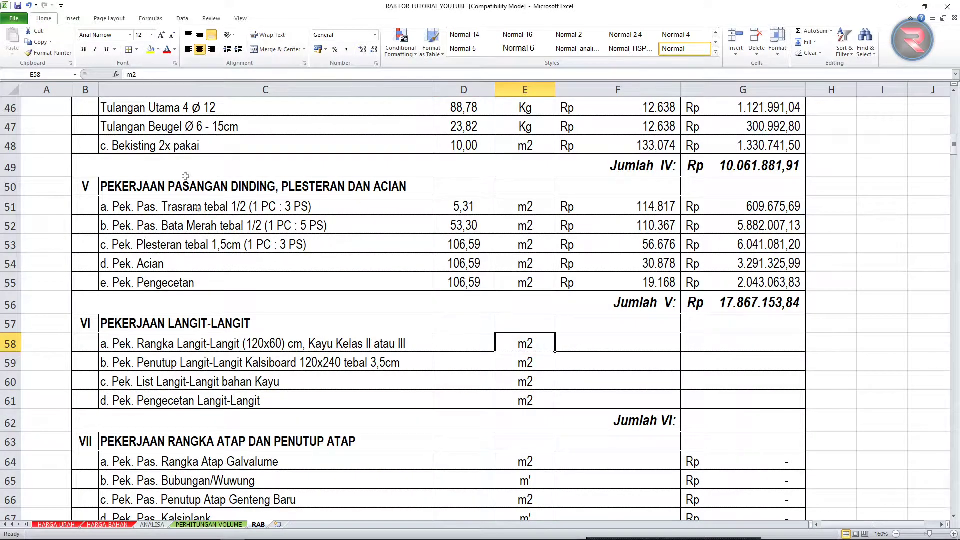
pyautogui.moveTo(529, 363); pyautogui.dragTo(528, 382)
pyautogui.click(526, 400)
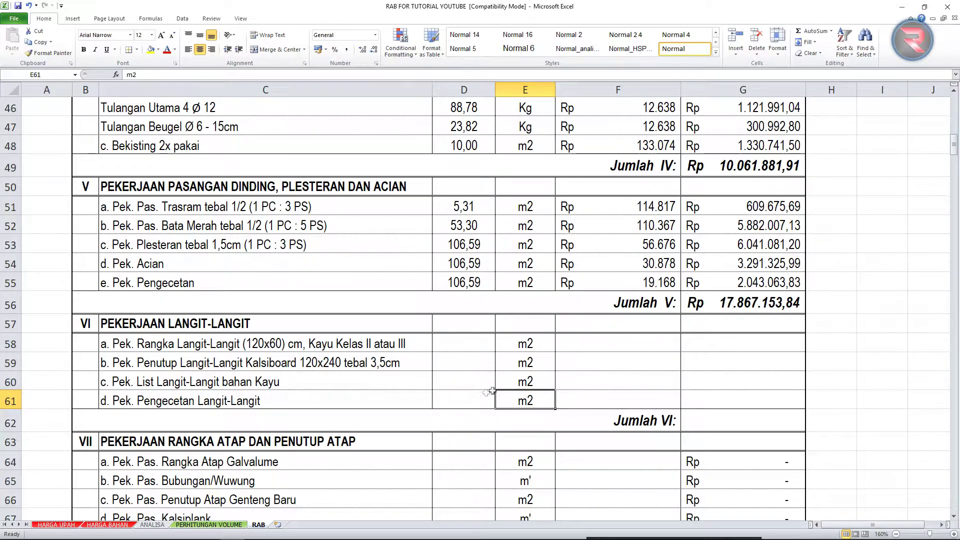
pyautogui.click(508, 382)
pyautogui.write("M'")
pyautogui.press('Return')
pyautogui.click(521, 382)
pyautogui.write('m')
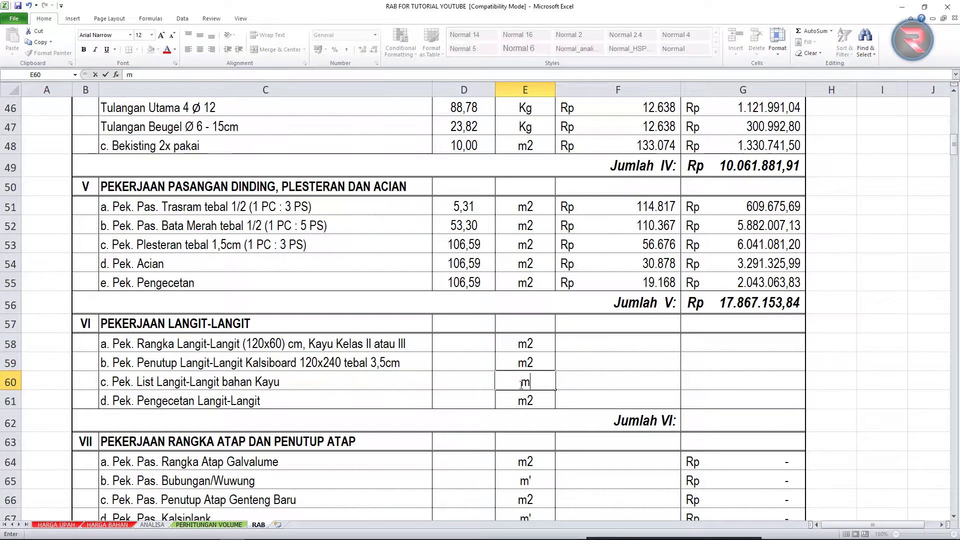
pyautogui.write("'")
pyautogui.press('Return')
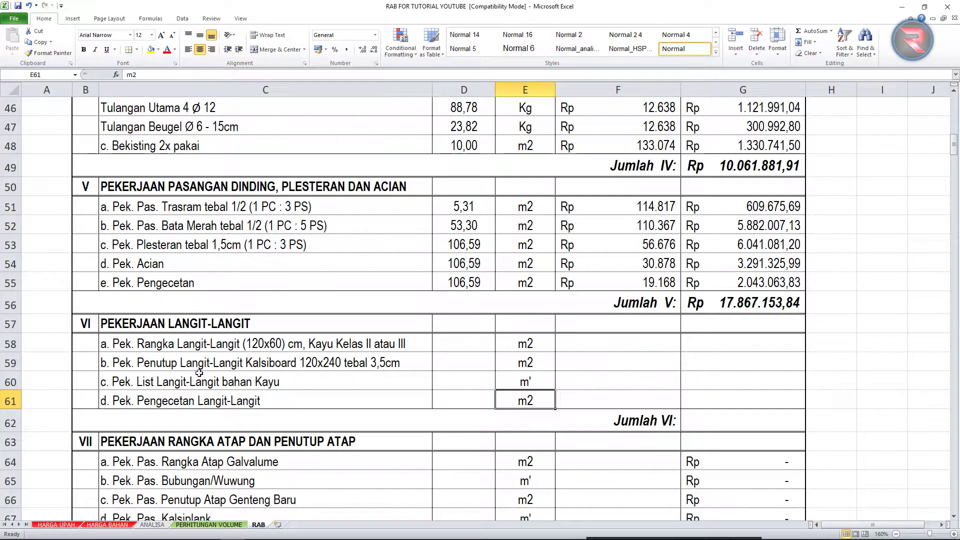
# - Check the ceiling items and quantity cells D58 to D61 before returning to SketchUp
pyautogui.click(129, 343)
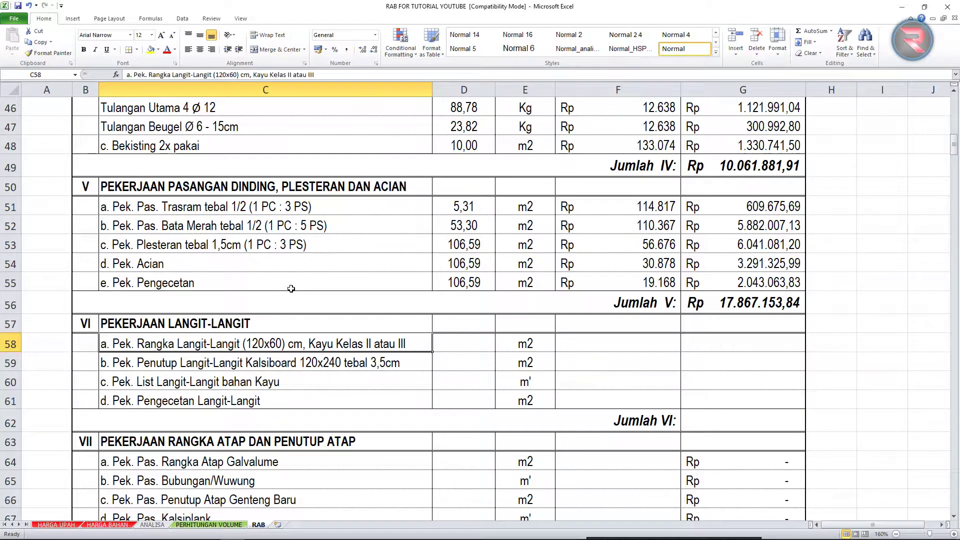
pyautogui.click(451, 342)
pyautogui.press('Return')
pyautogui.click(454, 402)
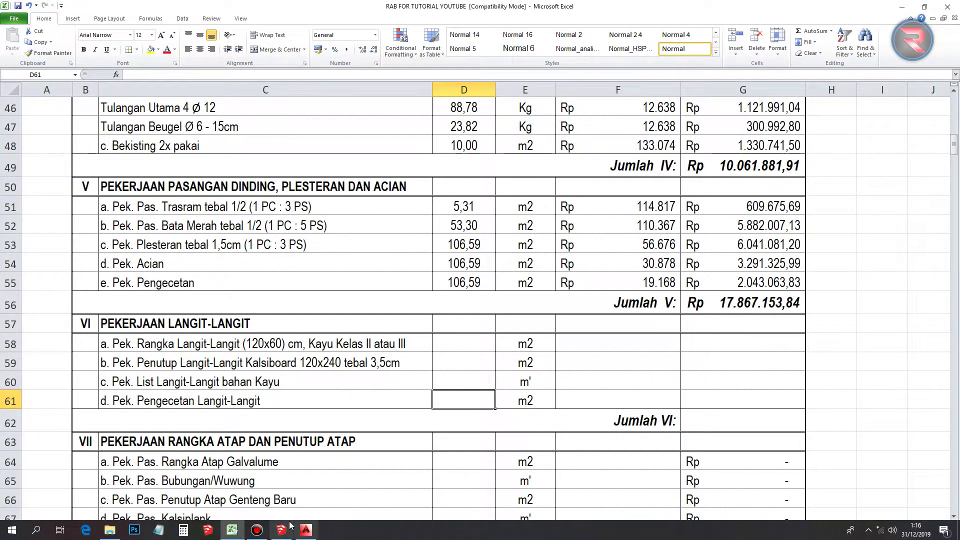
pyautogui.click(281, 530)
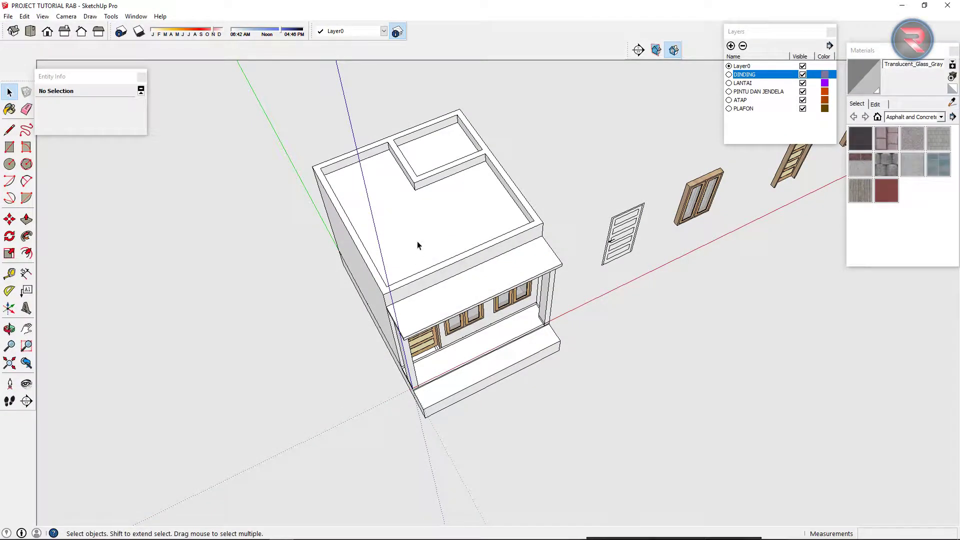
# - Select the PLAFON ceiling slab, view it from above and enter the group
pyautogui.click(431, 217)
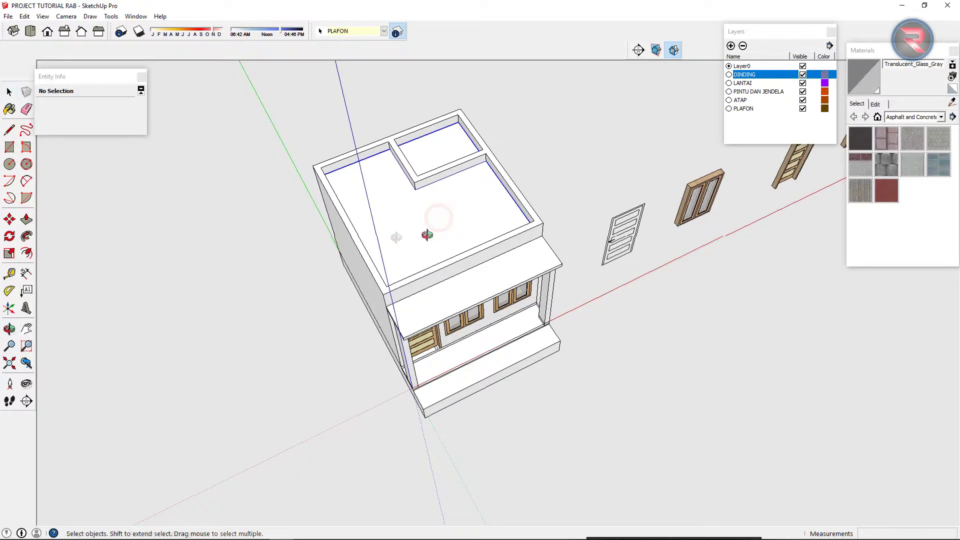
pyautogui.moveTo(439, 218); pyautogui.dragTo(517, 283)
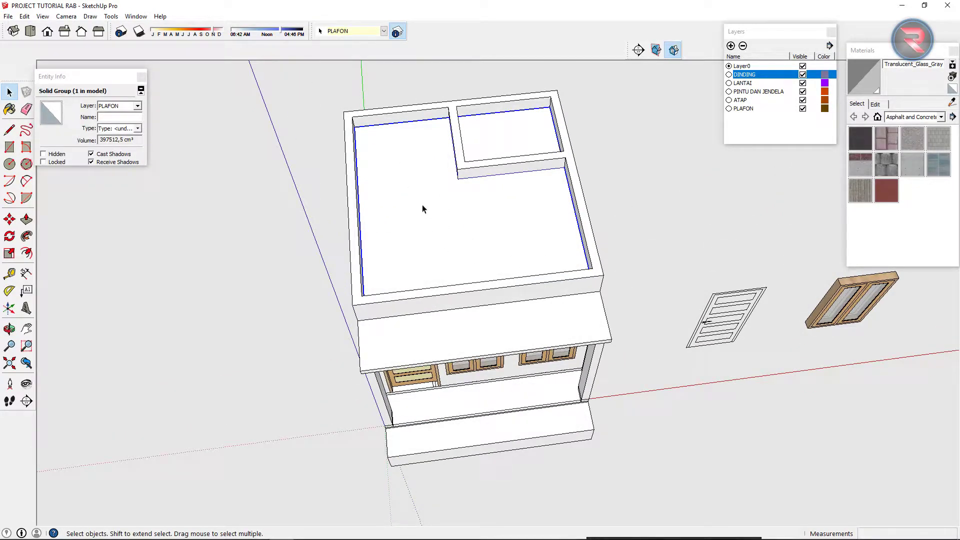
pyautogui.doubleClick(422, 205)
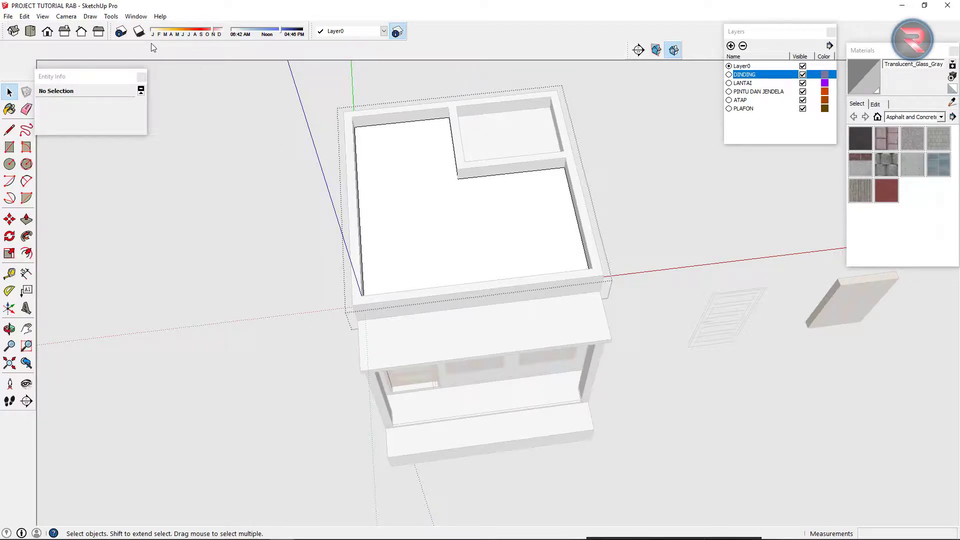
pyautogui.click(136, 16)
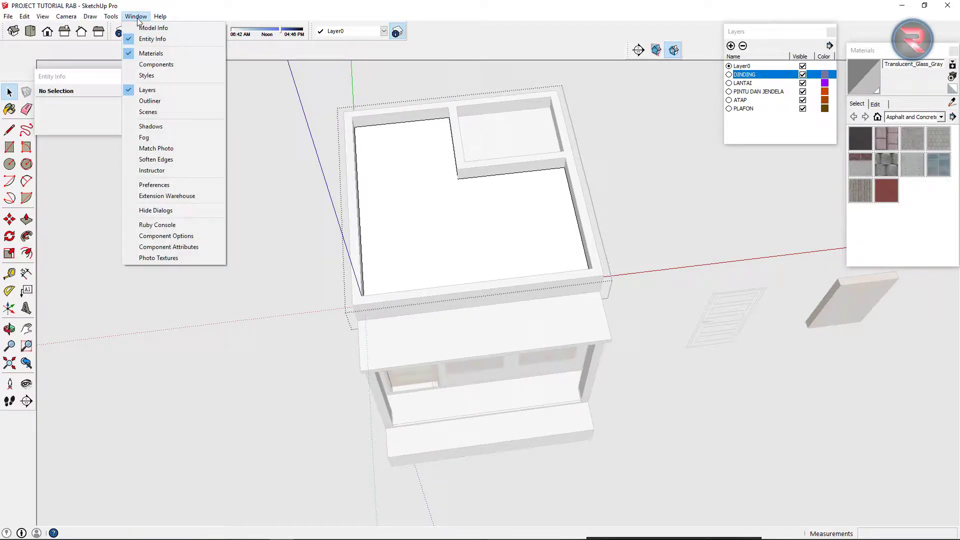
# - Set Model Info length units to Decimal meters with 0,00m precision
pyautogui.click(146, 28)
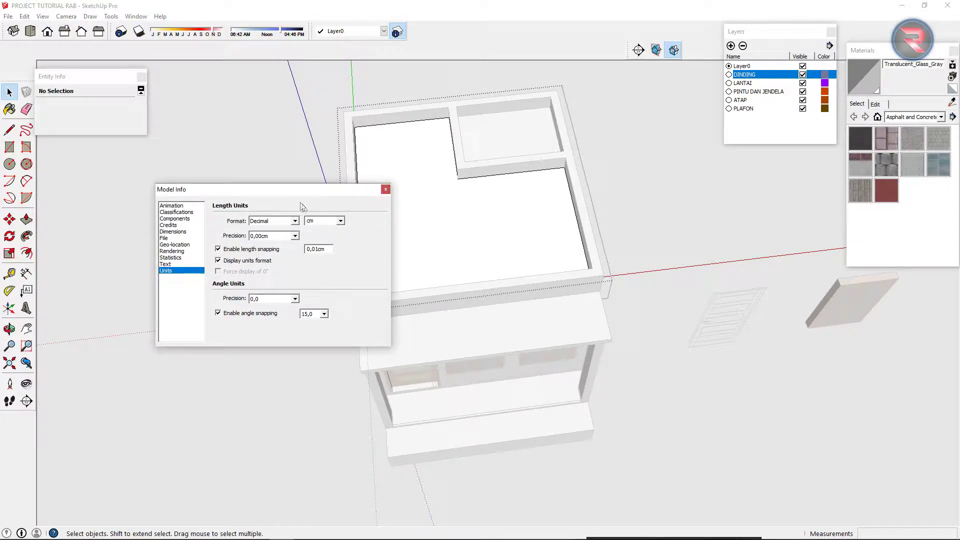
pyautogui.click(340, 220)
pyautogui.click(319, 254)
pyautogui.click(385, 190)
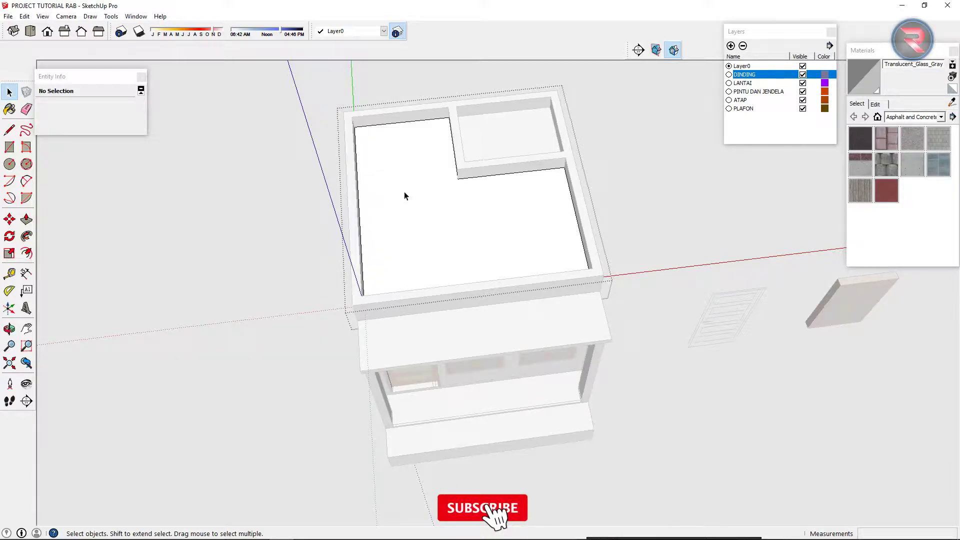
# - Select the large ceiling face and read its 11,36 m² area in Entity Info
pyautogui.click(403, 190)
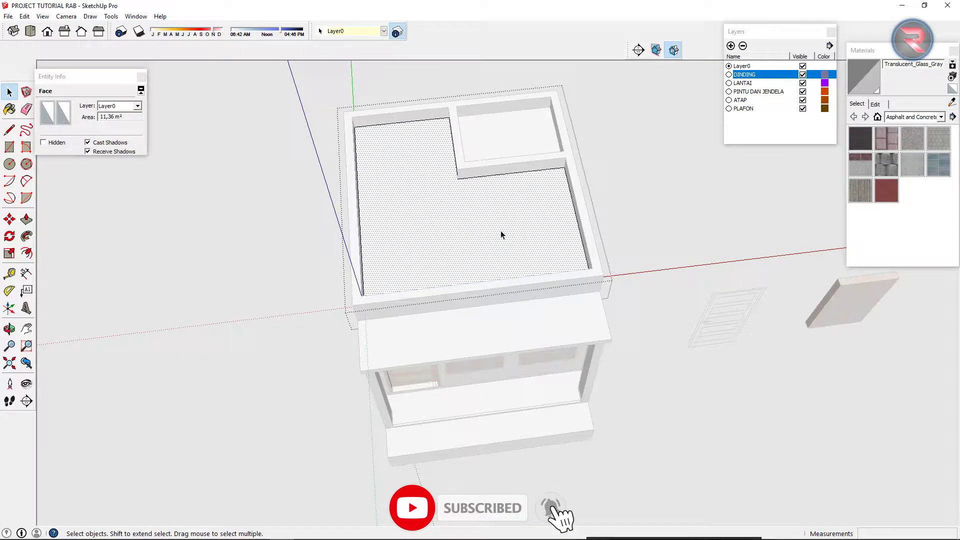
pyautogui.click(141, 76)
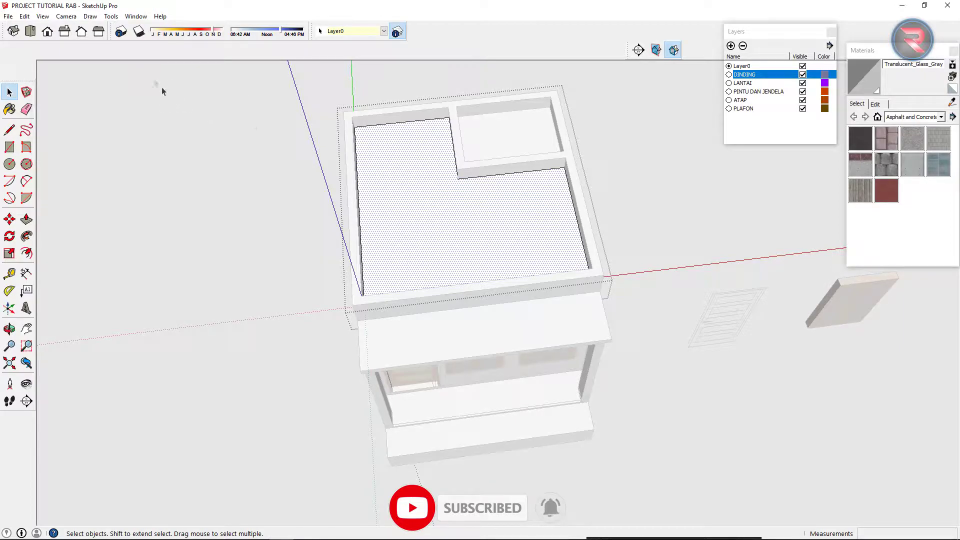
pyautogui.click(135, 16)
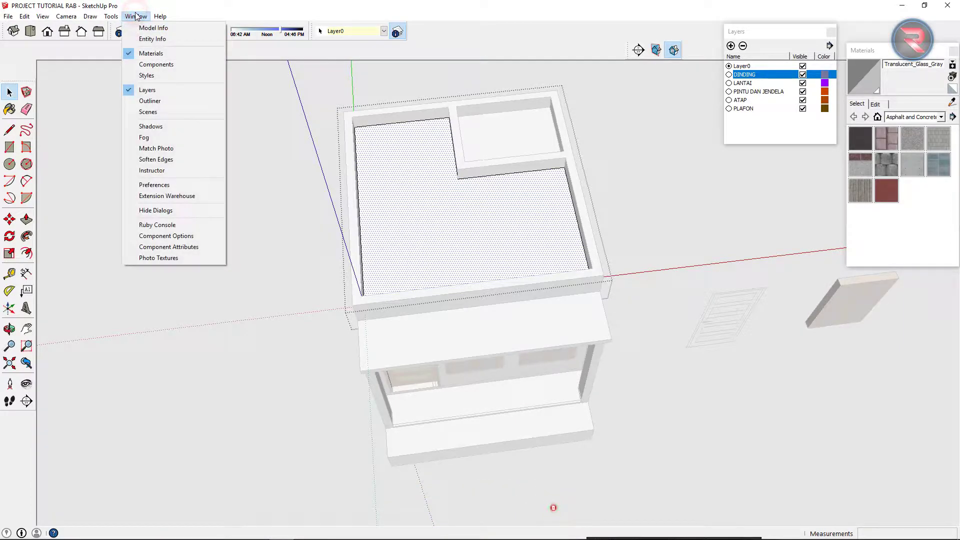
pyautogui.click(175, 39)
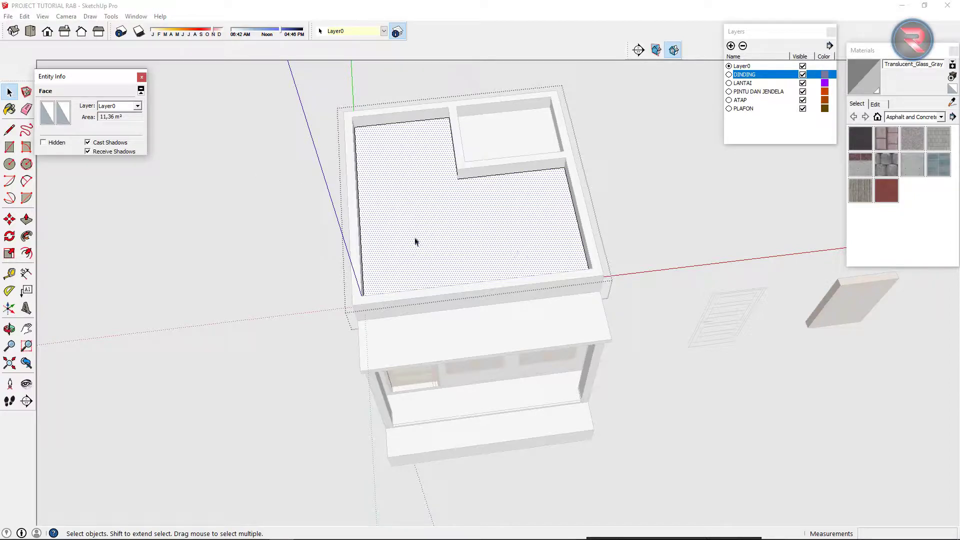
pyautogui.click(231, 531)
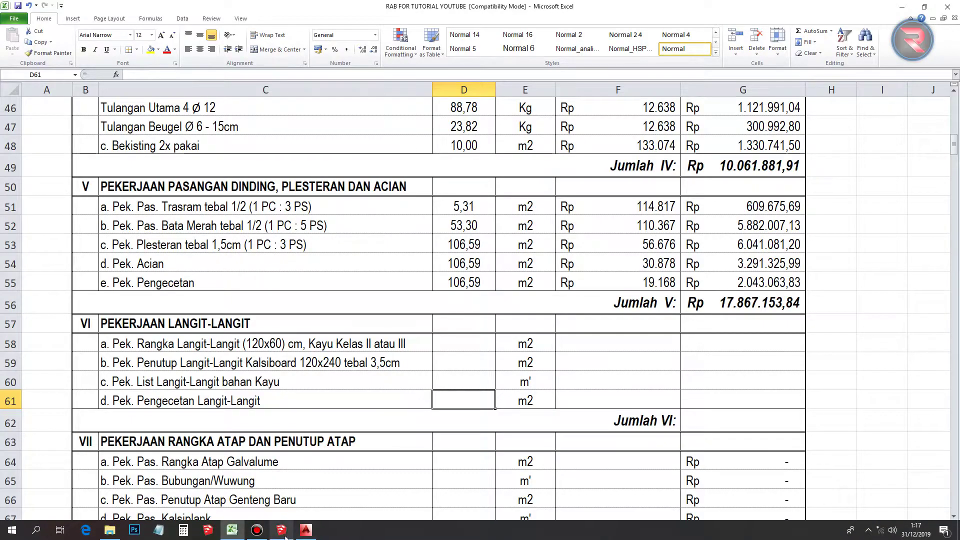
# - Start the ceiling frame quantity formula in D58 with =11,36
pyautogui.click(284, 534)
pyautogui.click(284, 536)
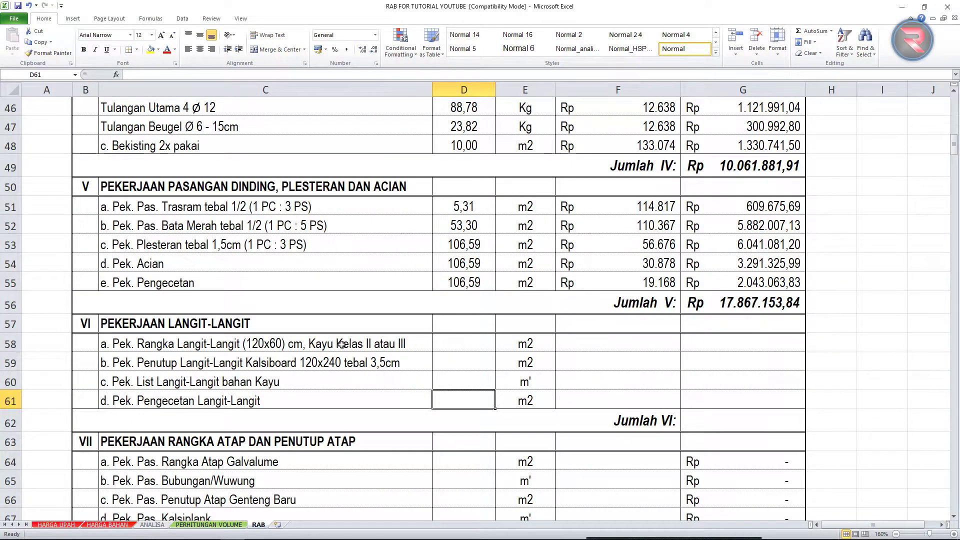
pyautogui.click(453, 344)
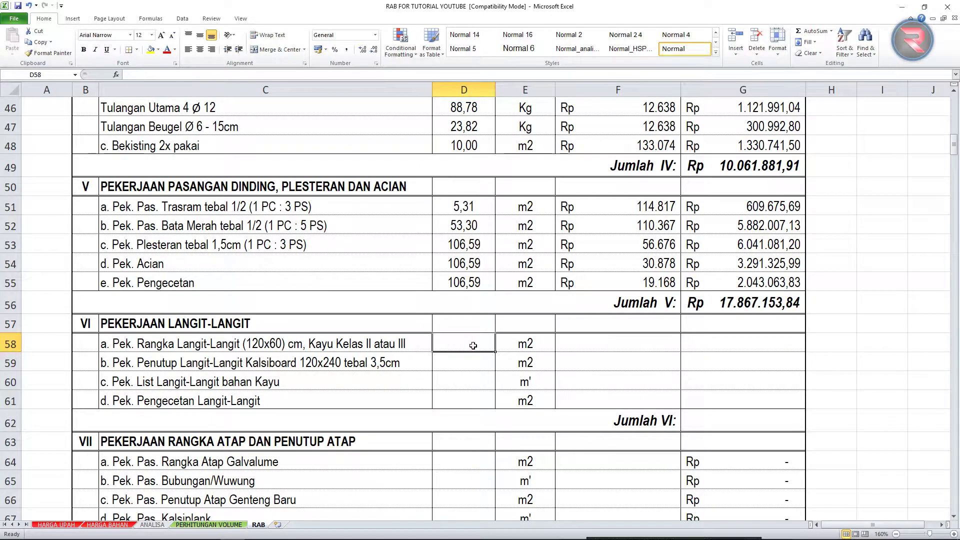
pyautogui.write('=11')
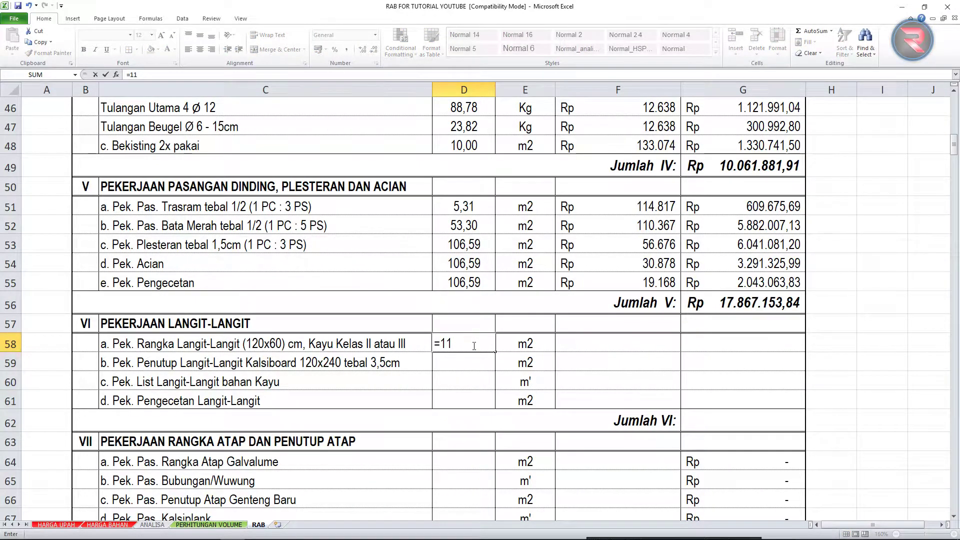
pyautogui.write(',36+')
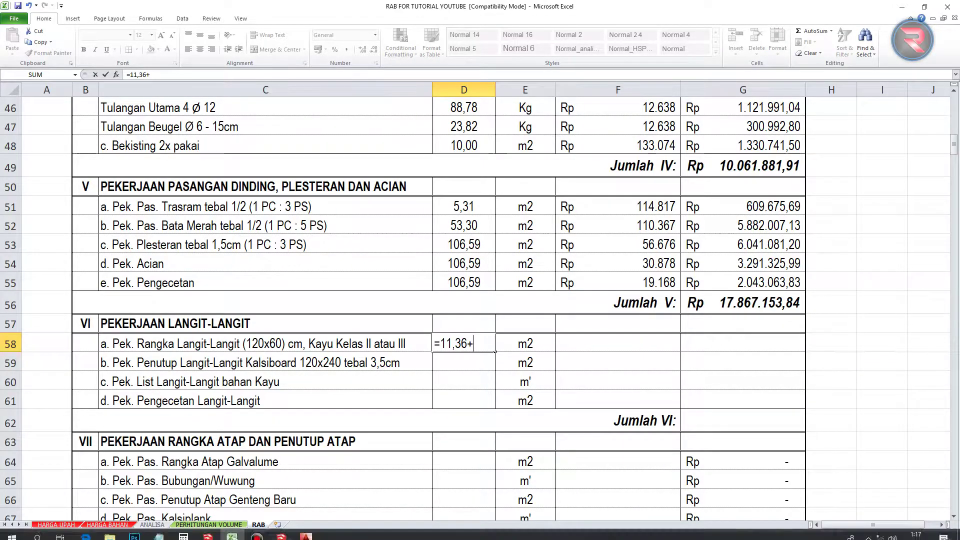
pyautogui.click(282, 529)
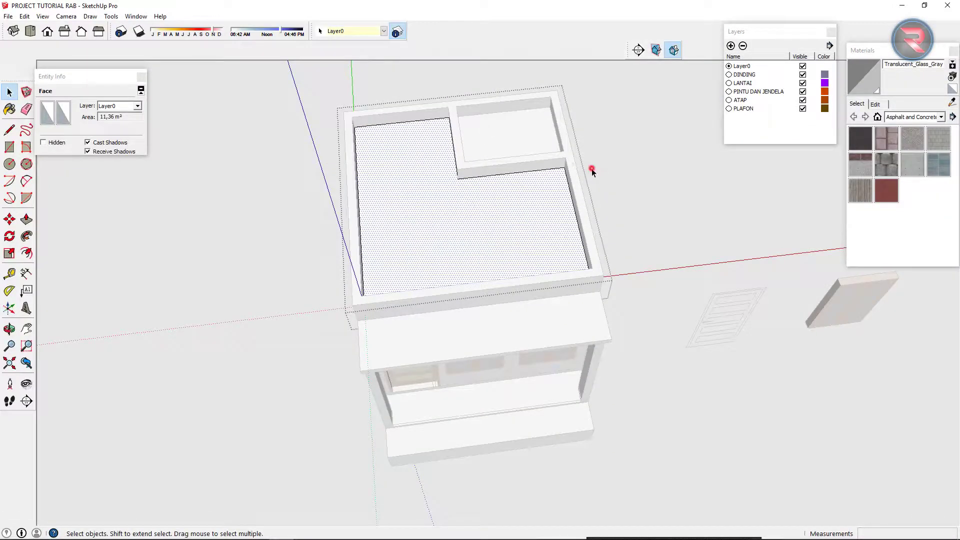
# - Open the small room's PLAFON group and read its inner face area of 2,4 m²
pyautogui.click(497, 134)
pyautogui.scroll(2, 497, 134)
pyautogui.scroll(3, 565, 136)
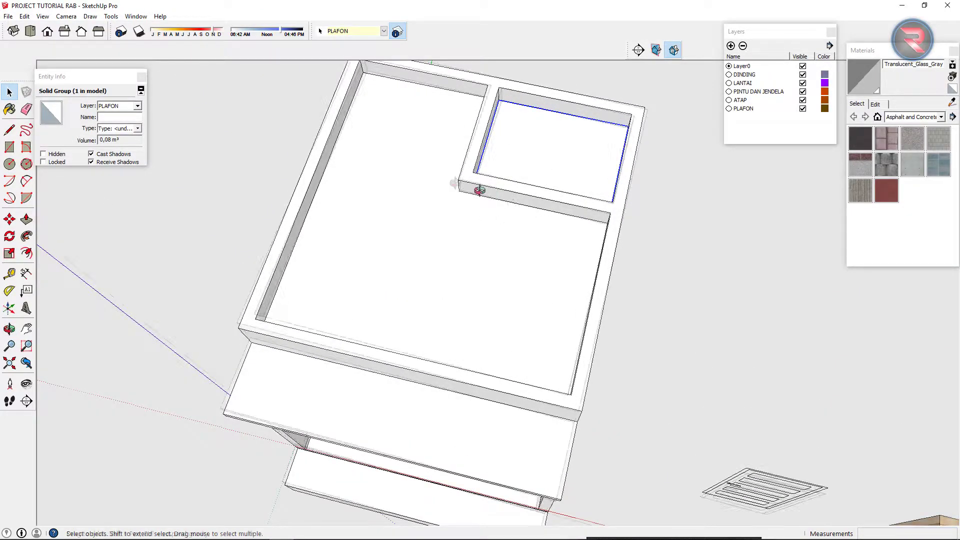
pyautogui.moveTo(480, 192); pyautogui.dragTo(325, 151)
pyautogui.scroll(-5, 554, 191)
pyautogui.scroll(3, 563, 161)
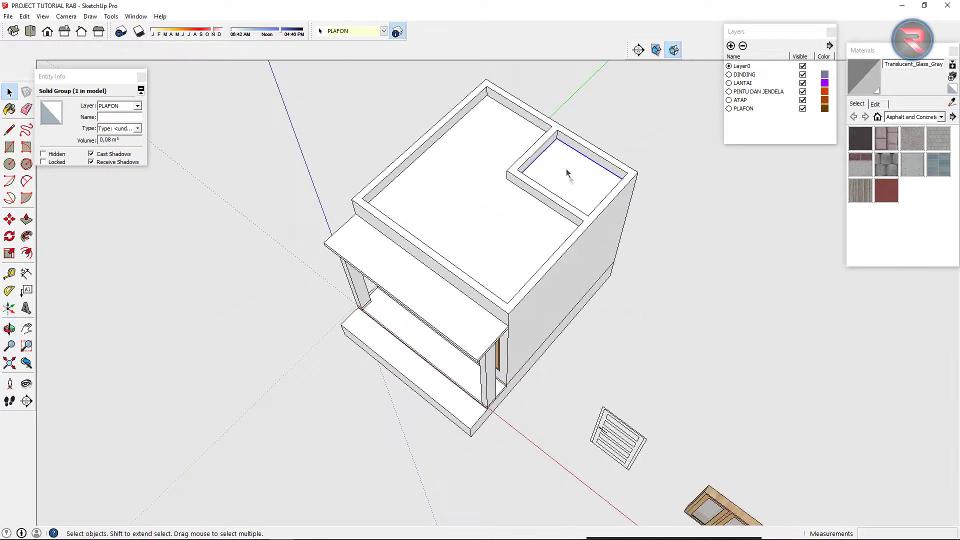
pyautogui.scroll(2, 563, 161)
pyautogui.doubleClick(562, 161)
pyautogui.click(561, 184)
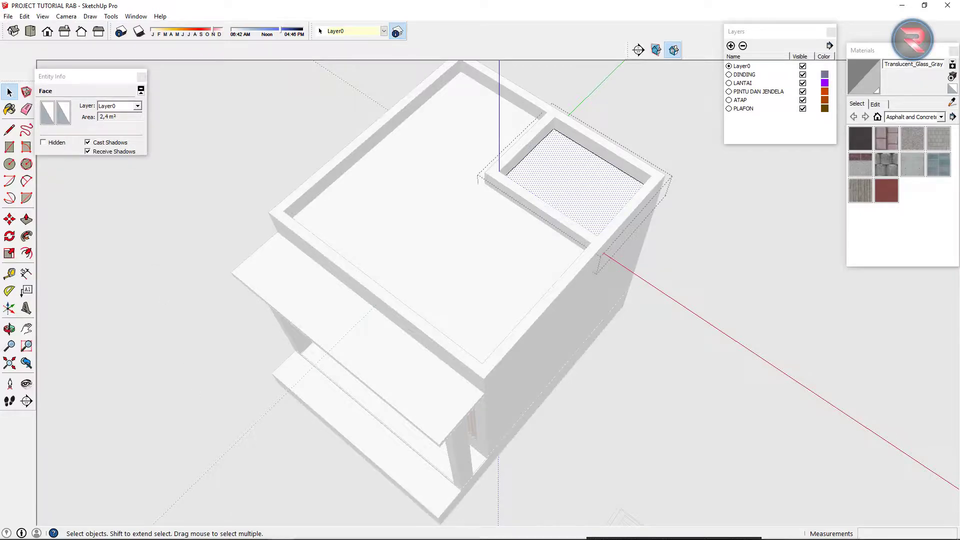
pyautogui.click(232, 530)
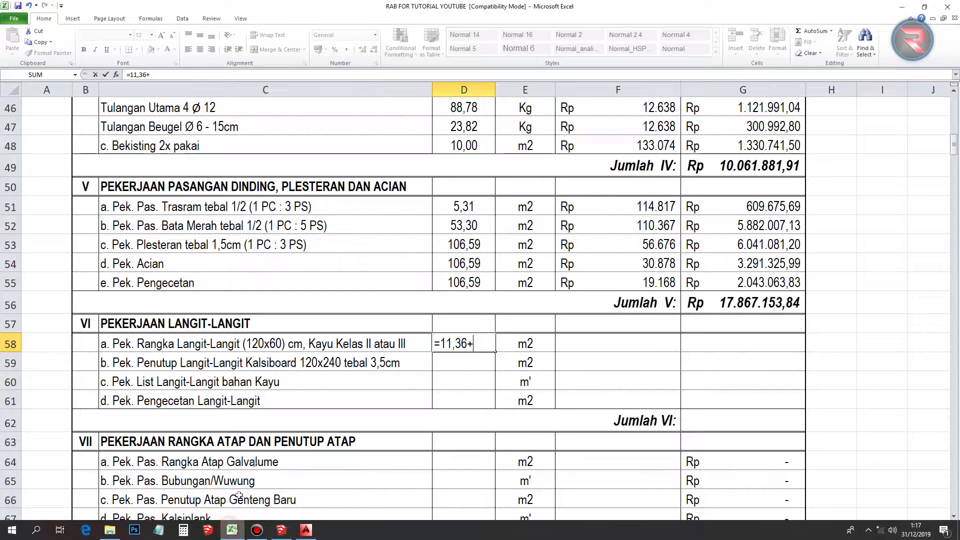
# - Finish D58 as =11,36+2,4 (13,76 m2) and set D59 to =D58
pyautogui.write('+2,4')
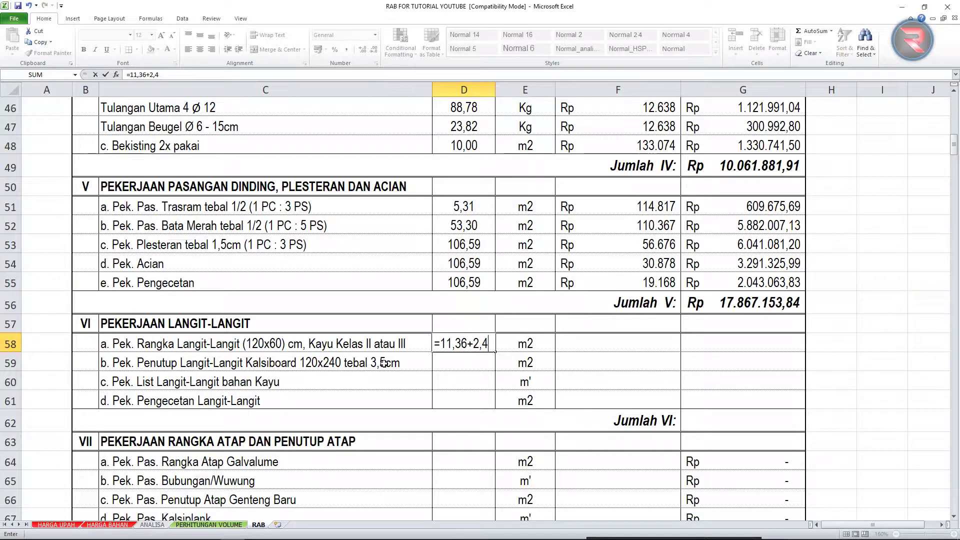
pyautogui.press('Return')
pyautogui.press('Up')
pyautogui.press('Down')
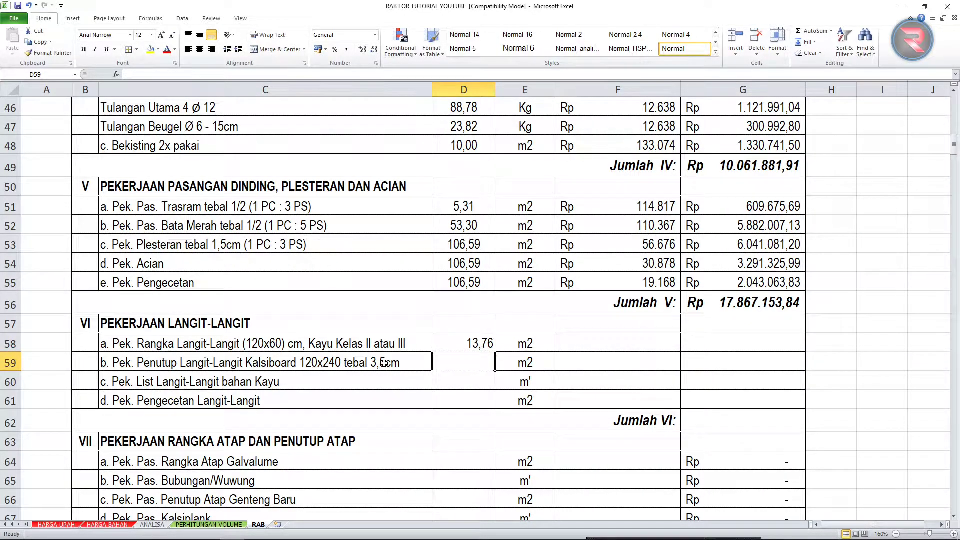
pyautogui.write('=')
pyautogui.press('Up')
pyautogui.press('Return')
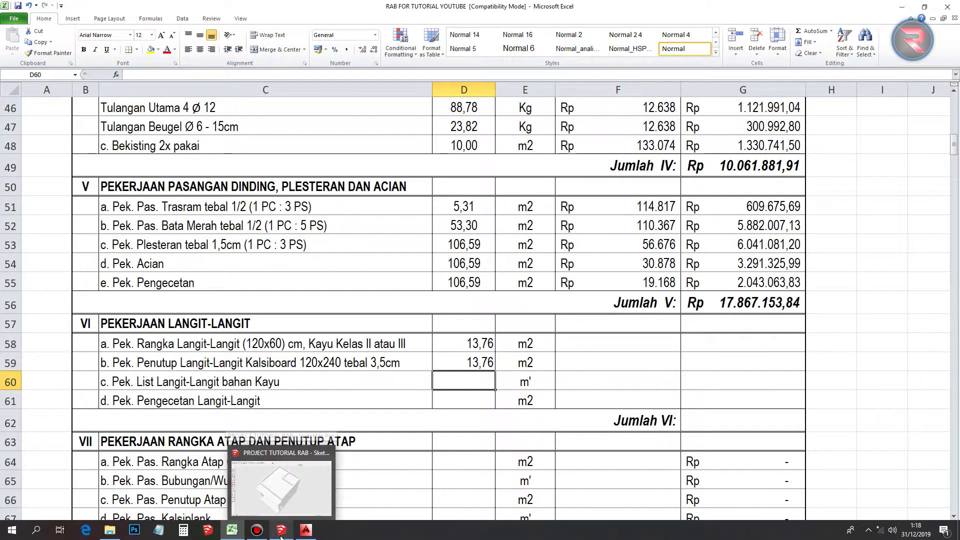
# - Draw a 4 m by 4 m test square beside the building
pyautogui.click(281, 531)
pyautogui.moveTo(253, 248); pyautogui.dragTo(385, 310)
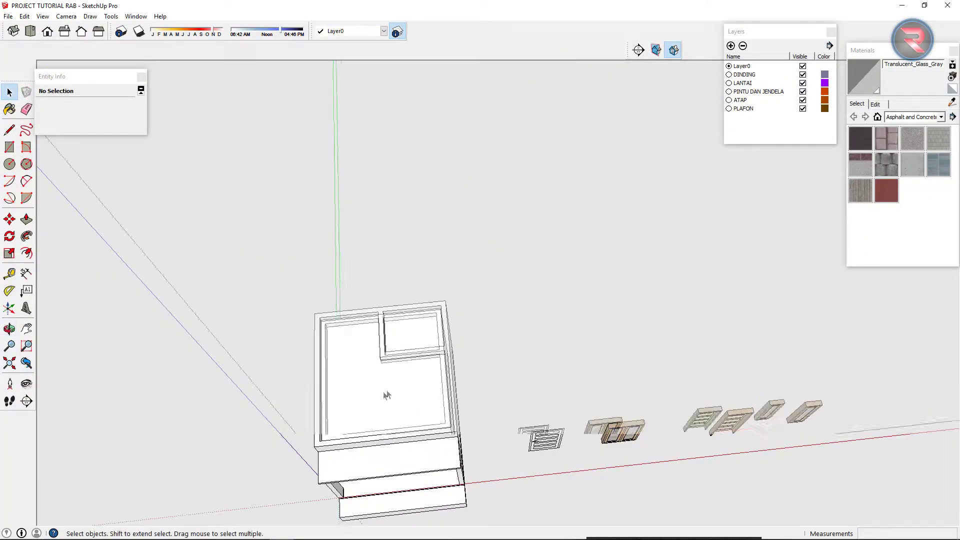
pyautogui.scroll(2, 344, 285)
pyautogui.scroll(2, 344, 280)
pyautogui.press('l')
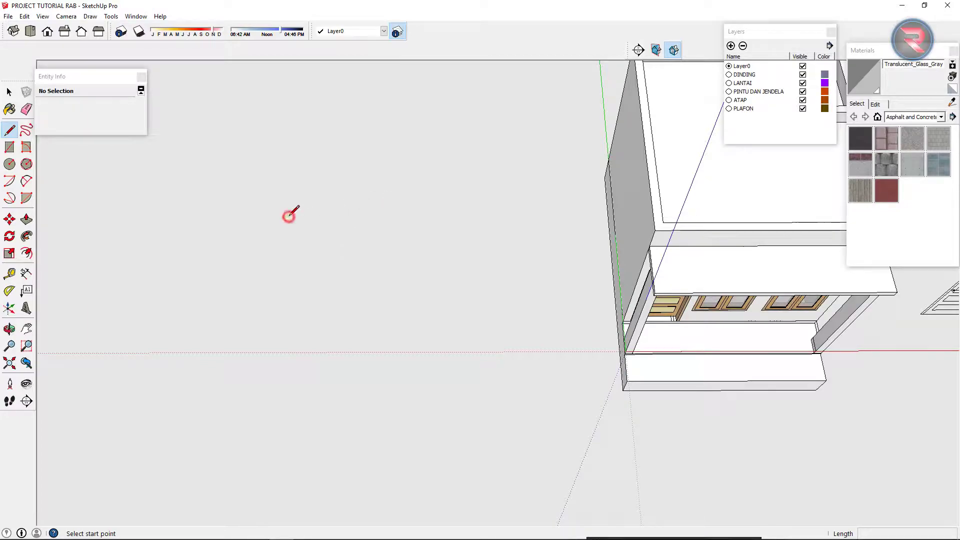
pyautogui.click(288, 217)
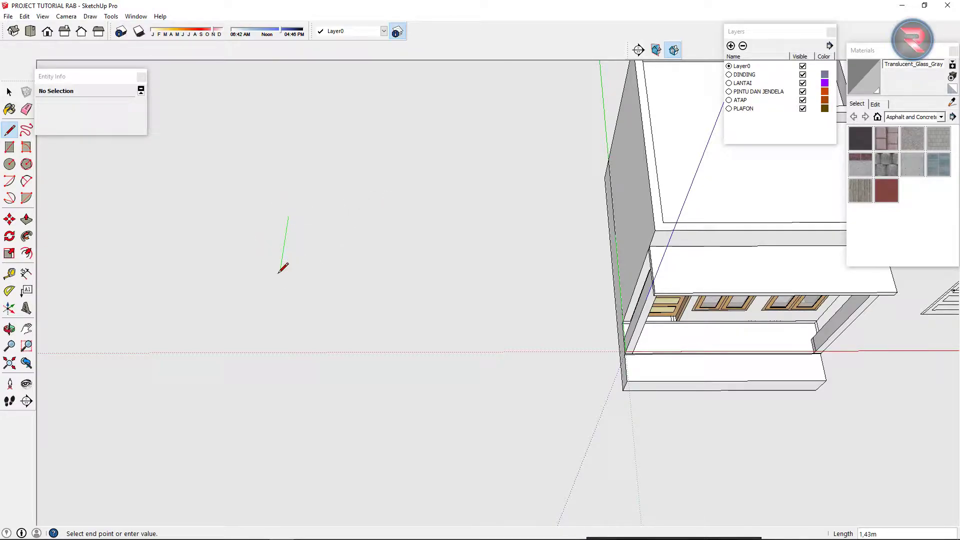
pyautogui.write('4')
pyautogui.press('Return')
pyautogui.click(423, 381)
pyautogui.write('4')
pyautogui.press('Return')
pyautogui.click(288, 215)
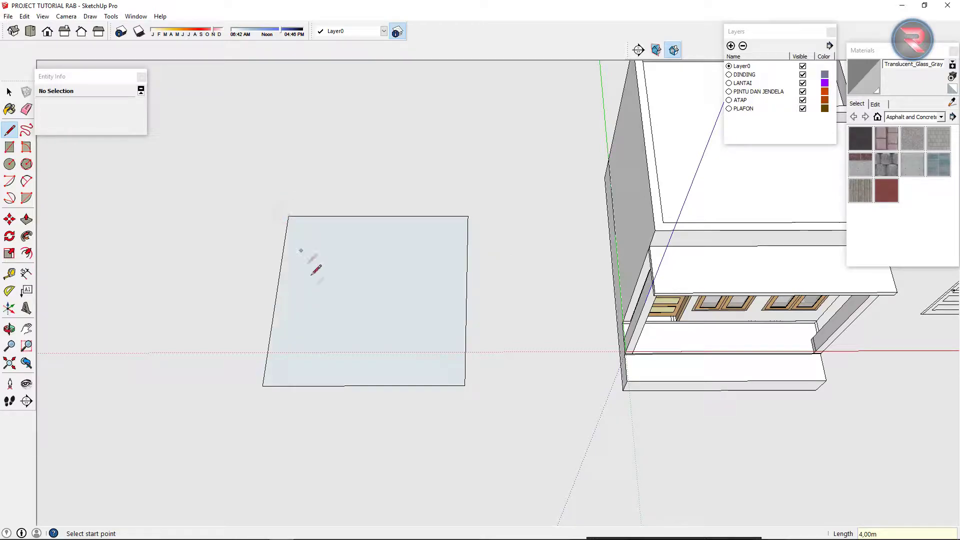
# - Select the test square to confirm its 16 m² area, then erase it
pyautogui.press('space')
pyautogui.click(311, 277)
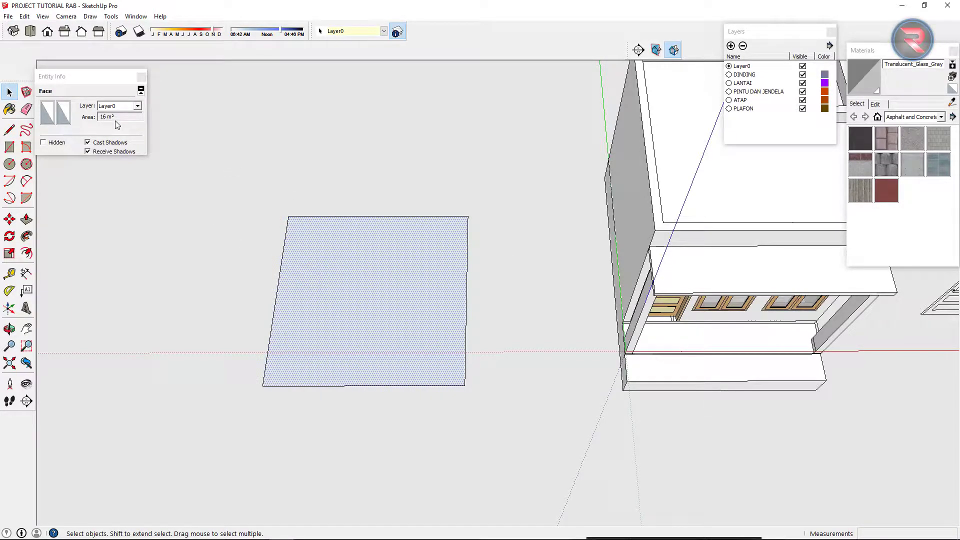
pyautogui.press('e')
pyautogui.click(439, 216)
pyautogui.moveTo(289, 289); pyautogui.dragTo(364, 393)
pyautogui.scroll(-5, 368, 390)
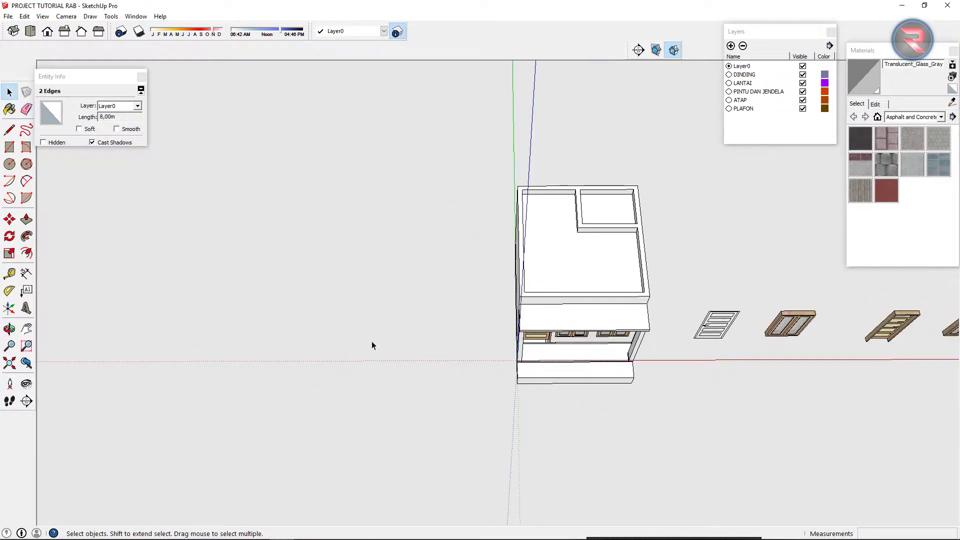
pyautogui.press('space')
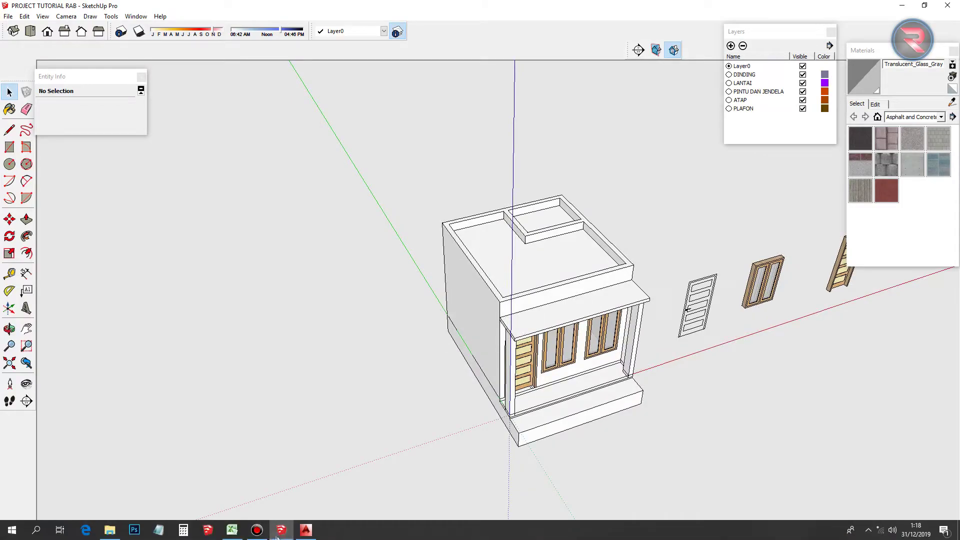
# - Check Excel and the AutoCAD PLAFON drawing, then hide the DINDING wall layer
pyautogui.click(231, 530)
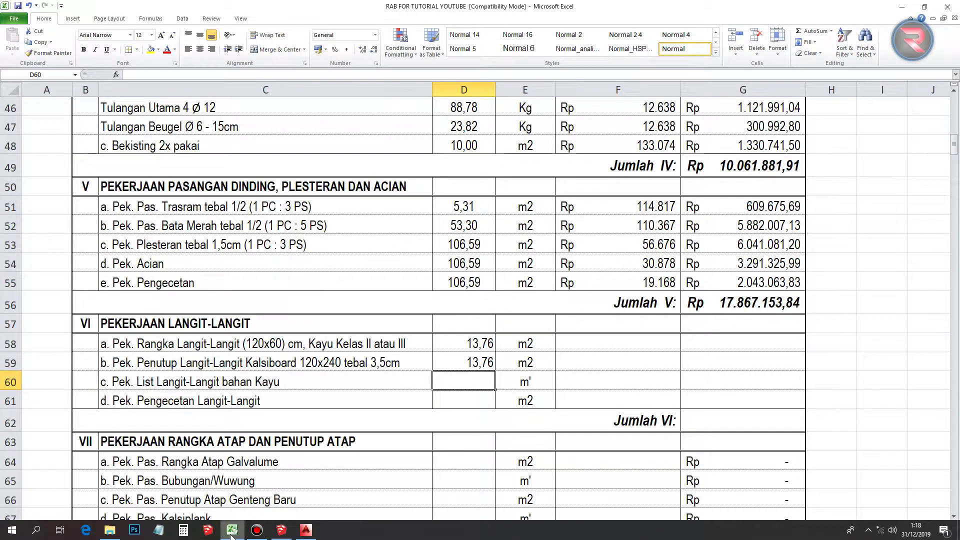
pyautogui.click(232, 530)
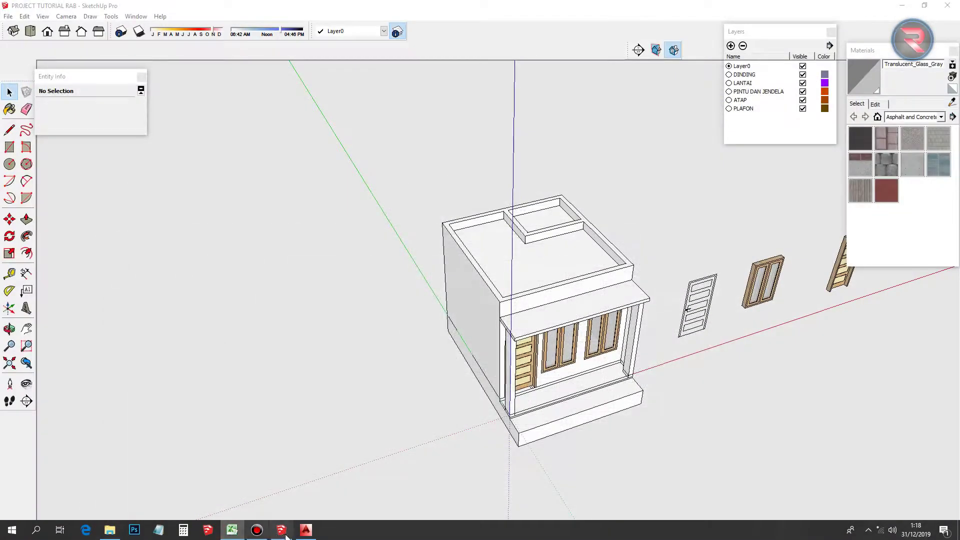
pyautogui.click(306, 530)
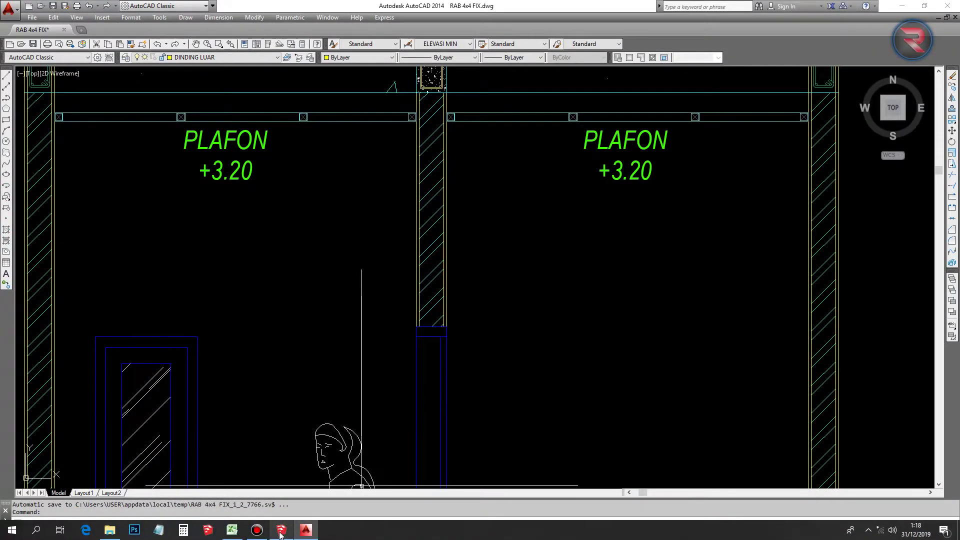
pyautogui.click(281, 530)
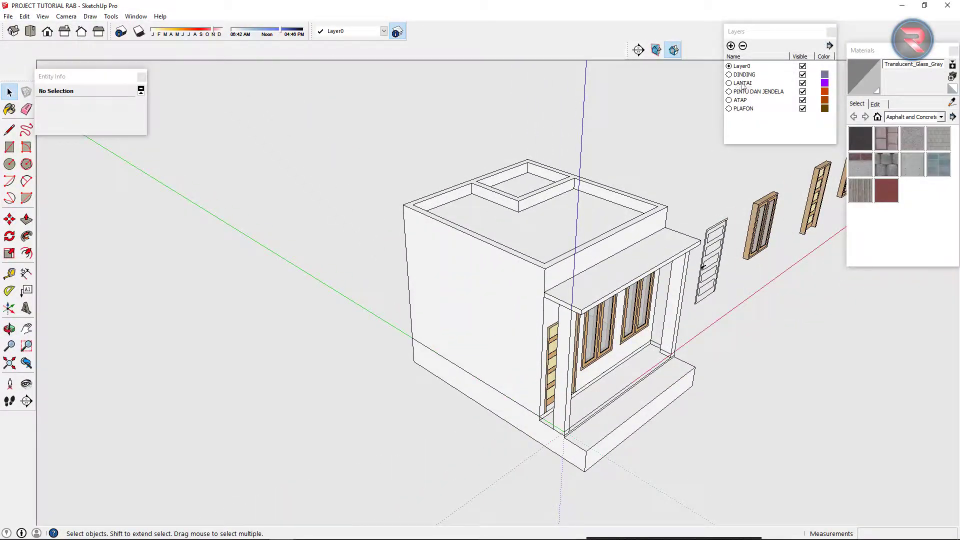
pyautogui.click(802, 74)
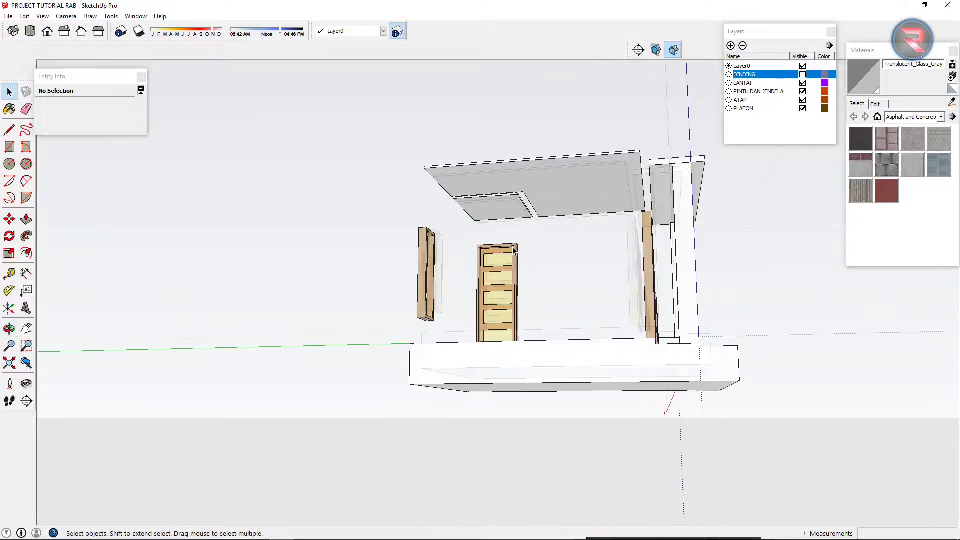
# - Look up at the ceiling and select its six edges, totalling 15,10 m
pyautogui.moveTo(663, 194)
pyautogui.mouseDown()
pyautogui.moveTo(535, 165)
pyautogui.moveTo(425, 156)
pyautogui.mouseUp()
pyautogui.scroll(3, 534, 165)
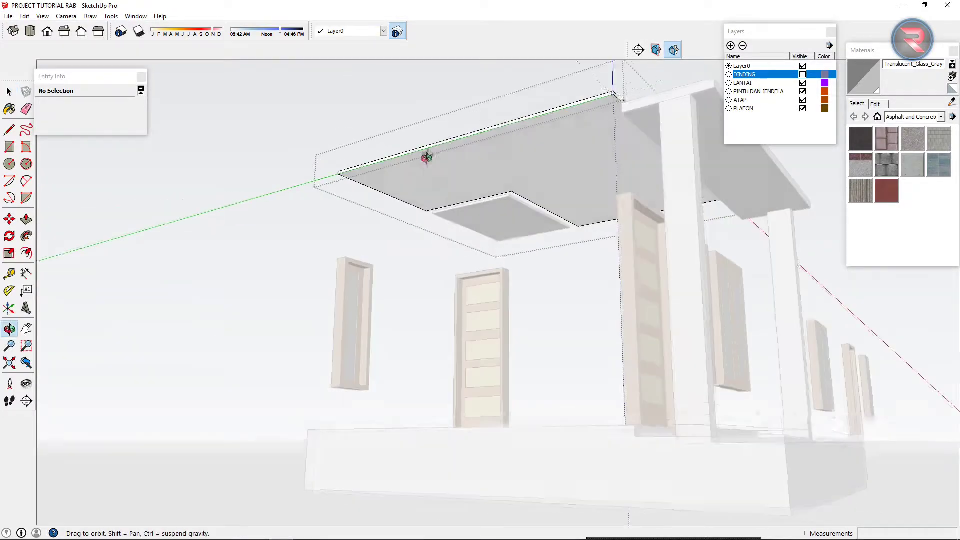
pyautogui.scroll(3, 451, 150)
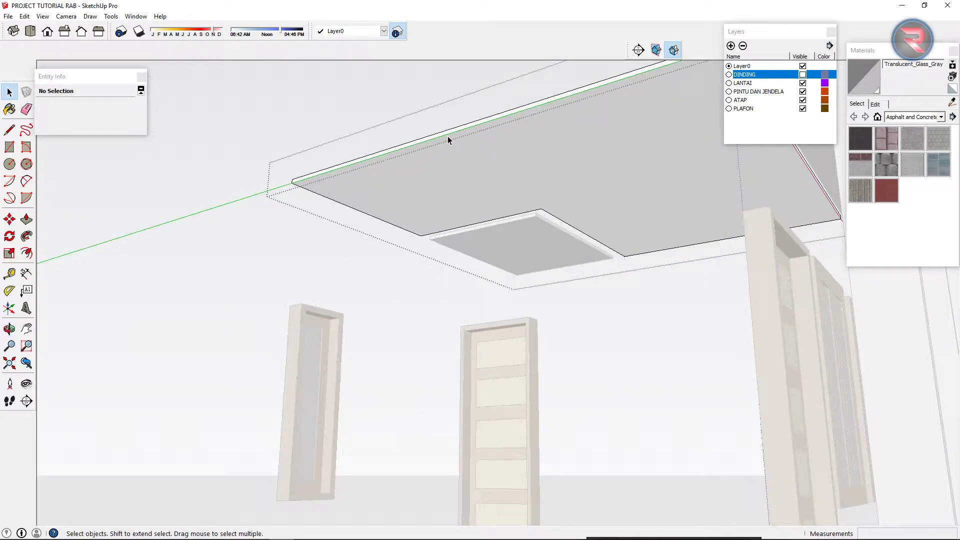
pyautogui.click(448, 136)
pyautogui.scroll(3, 293, 180)
pyautogui.scroll(2, 257, 179)
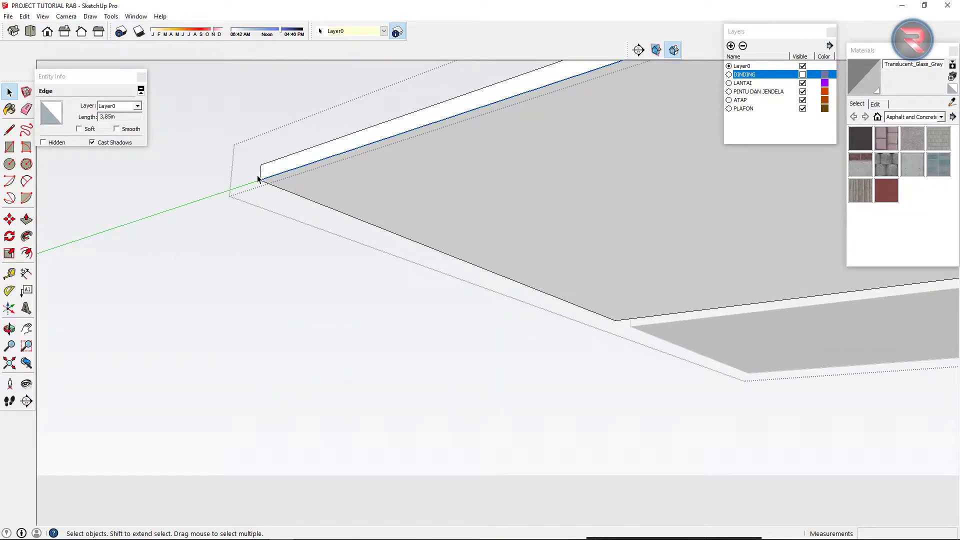
pyautogui.keyDown('shift'); pyautogui.click(336, 214); pyautogui.keyUp('shift')
pyautogui.scroll(-2, 447, 286)
pyautogui.scroll(2, 548, 252)
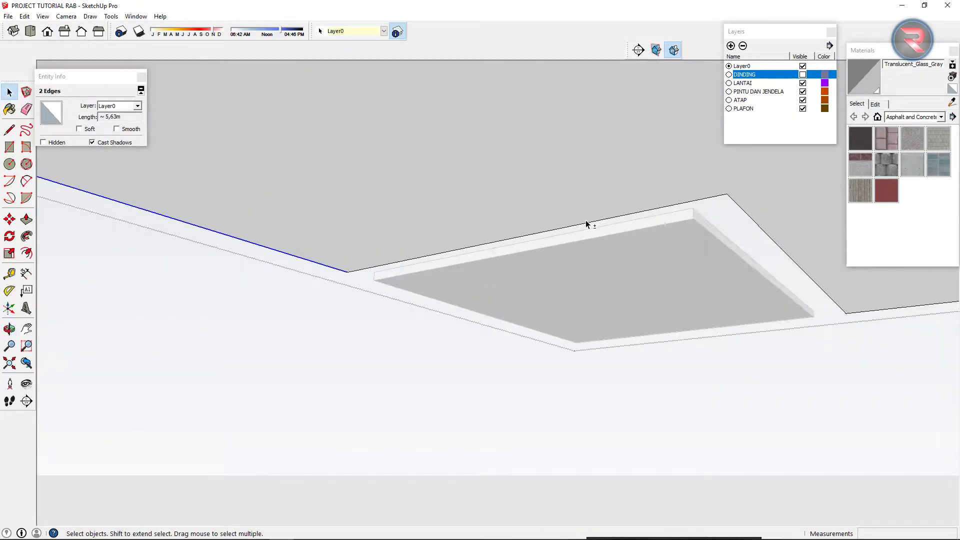
pyautogui.keyDown('shift'); pyautogui.click(592, 223); pyautogui.keyUp('shift')
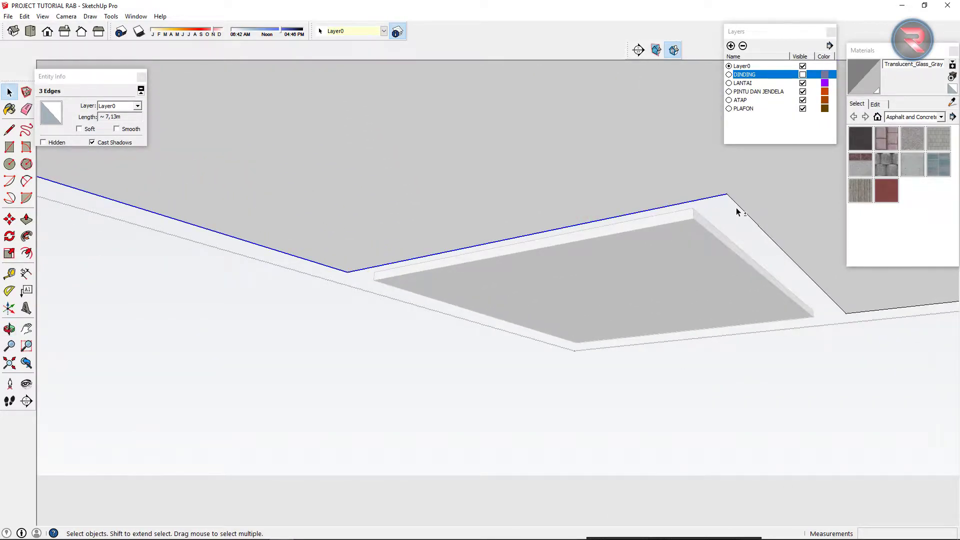
pyautogui.keyDown('shift'); pyautogui.click(739, 208); pyautogui.keyUp('shift')
pyautogui.scroll(3, 745, 253)
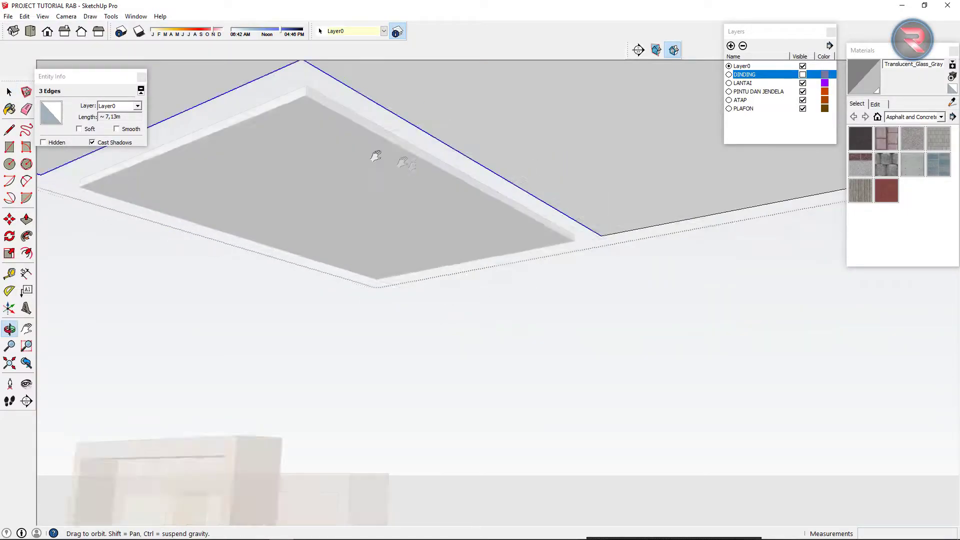
pyautogui.keyDown('shift'); pyautogui.click(619, 215); pyautogui.keyUp('shift')
pyautogui.scroll(-3, 608, 197)
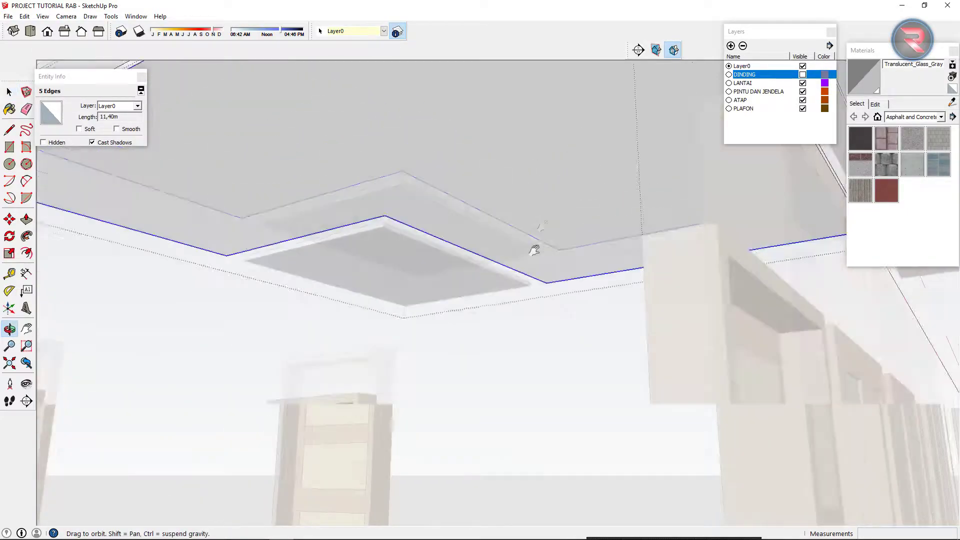
pyautogui.scroll(5, 540, 225)
pyautogui.keyDown('shift'); pyautogui.click(490, 170); pyautogui.keyUp('shift')
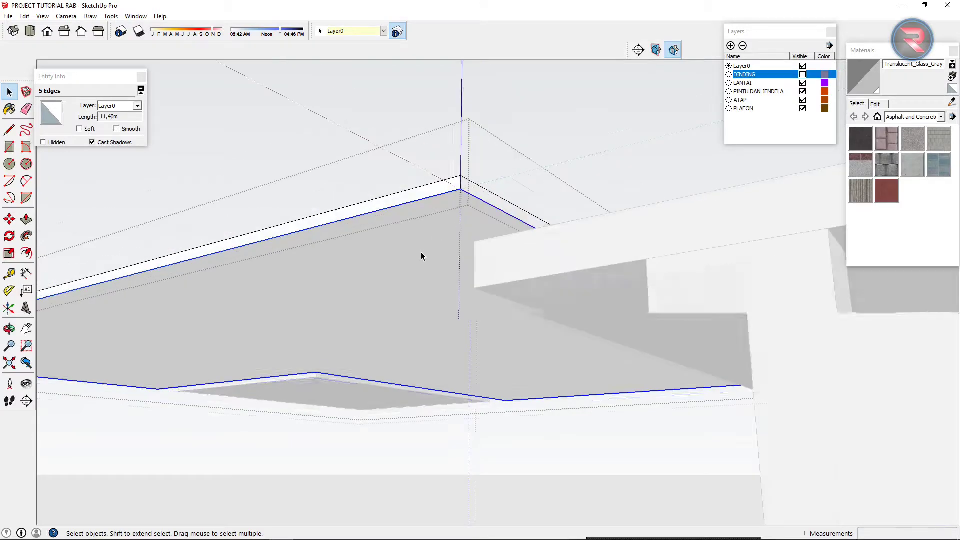
pyautogui.scroll(3, 553, 215)
pyautogui.scroll(-3, 471, 268)
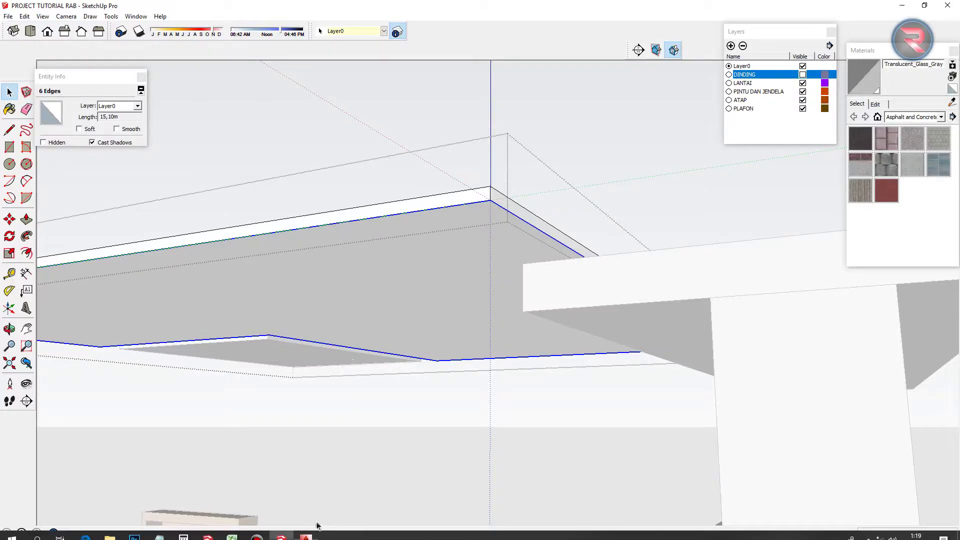
pyautogui.click(231, 529)
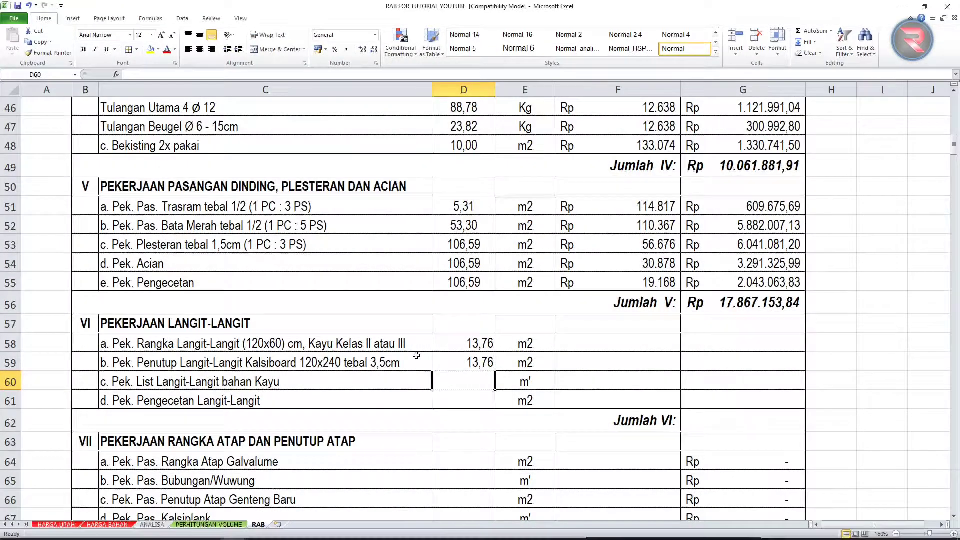
# - Start D60's ceiling trim quantity as =15,10, then deselect and orbit the SketchUp ceiling
pyautogui.write('=15,')
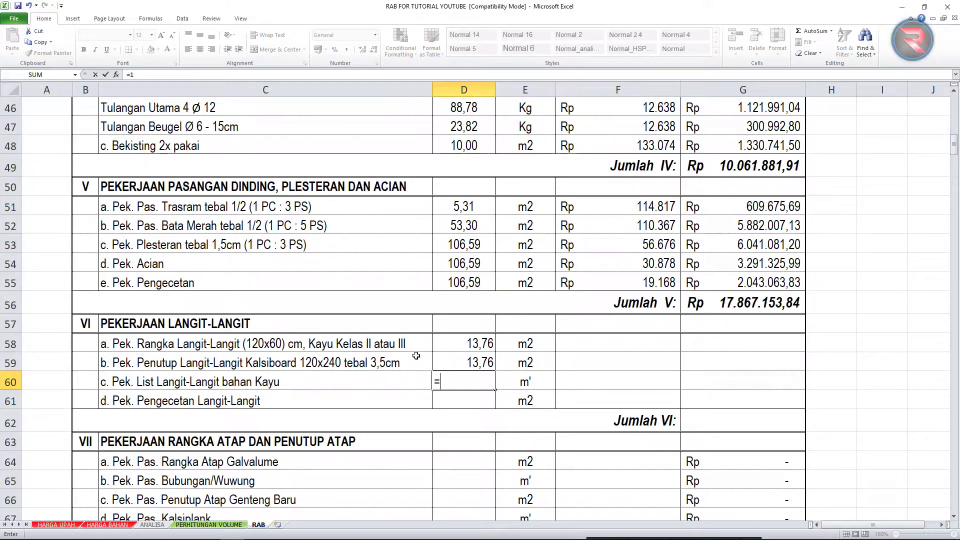
pyautogui.write('10+')
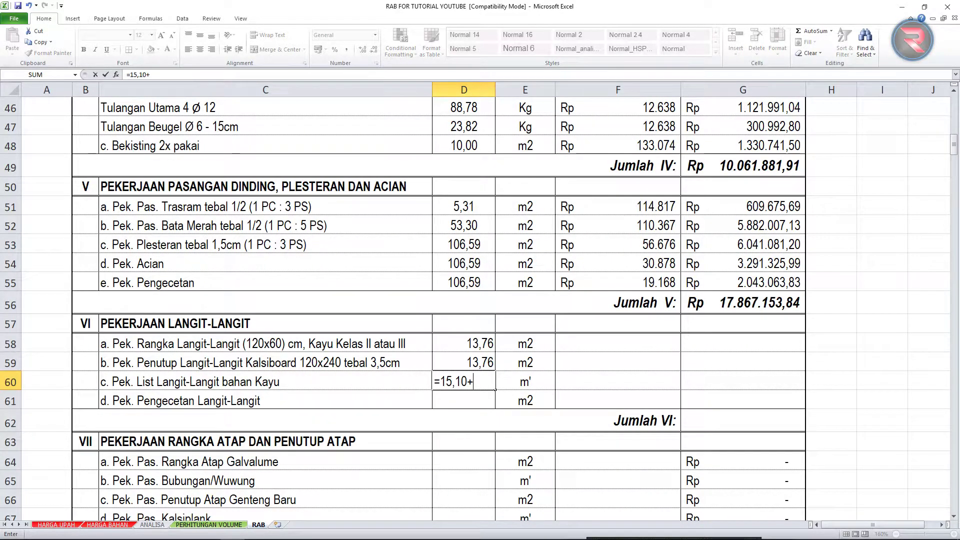
pyautogui.click(283, 533)
pyautogui.click(269, 375)
pyautogui.scroll(3, 410, 313)
pyautogui.moveTo(410, 312)
pyautogui.mouseDown()
pyautogui.moveTo(405, 270)
pyautogui.moveTo(499, 232)
pyautogui.mouseUp()
pyautogui.press('space')
pyautogui.scroll(2, 513, 188)
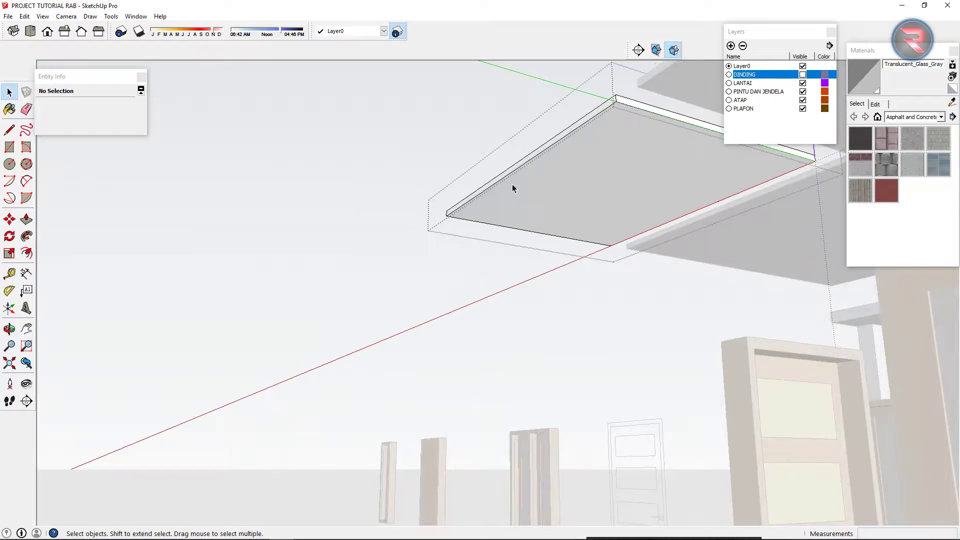
# - Select the ceiling panel's four edges in SketchUp to read their 6,25 m total, then return to Excel
pyautogui.click(520, 171)
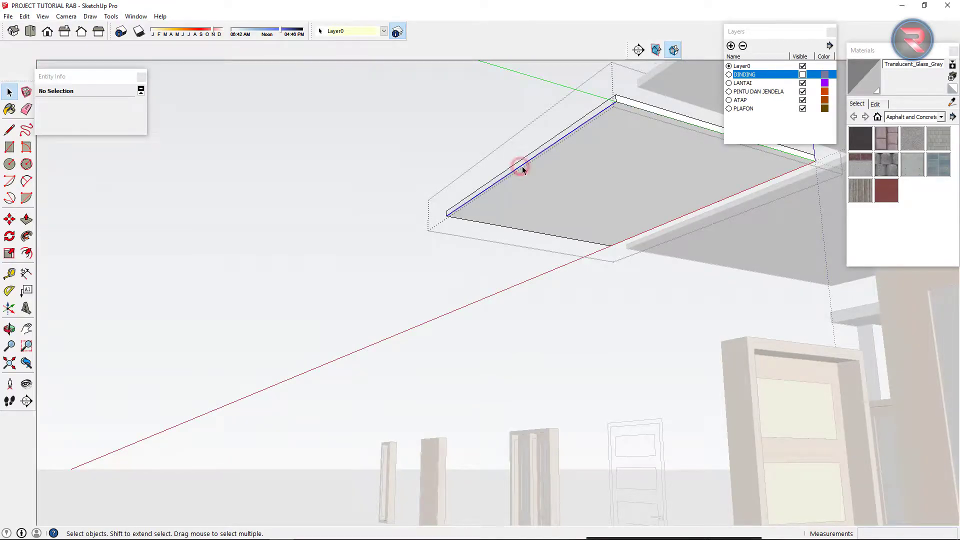
pyautogui.keyDown('shift'); pyautogui.click(639, 111); pyautogui.keyUp('shift')
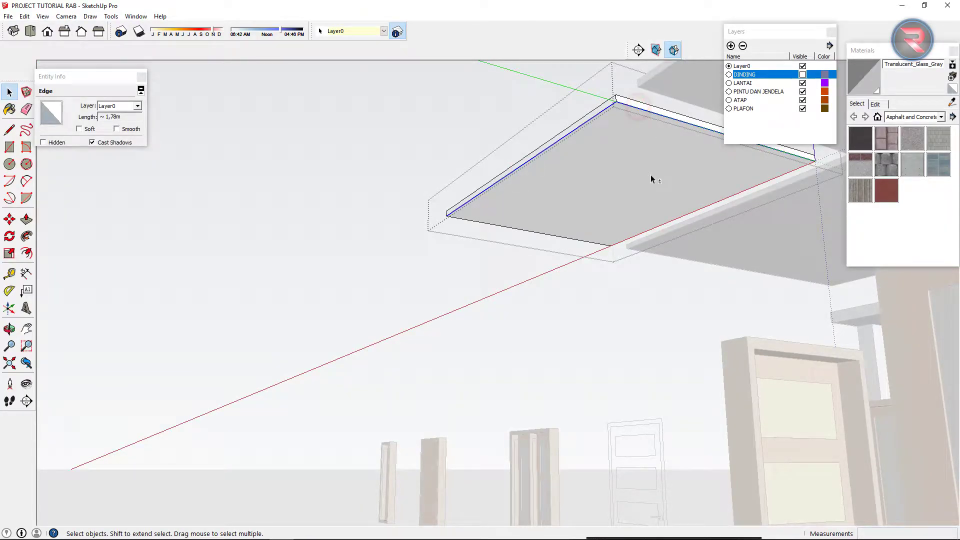
pyautogui.keyDown('shift'); pyautogui.click(673, 221); pyautogui.keyUp('shift')
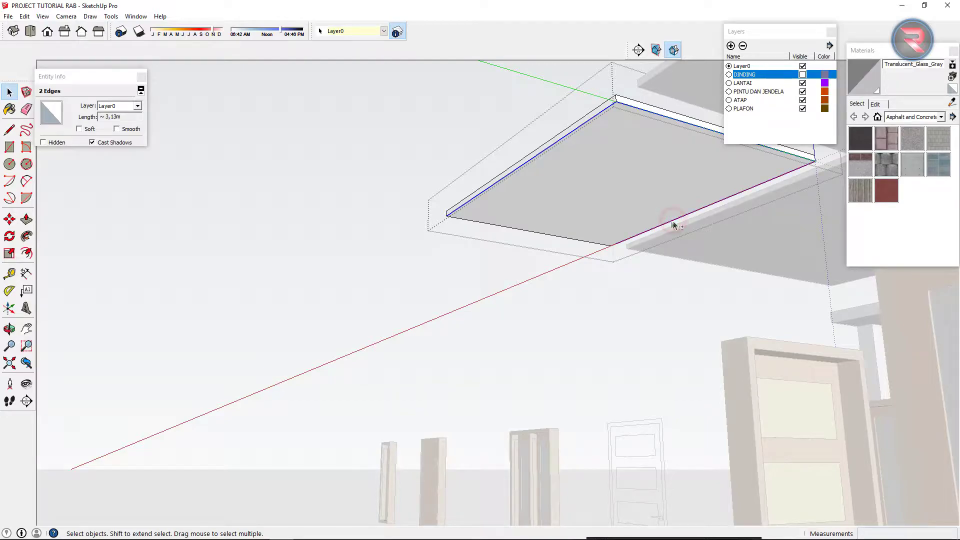
pyautogui.keyDown('shift'); pyautogui.click(592, 245); pyautogui.keyUp('shift')
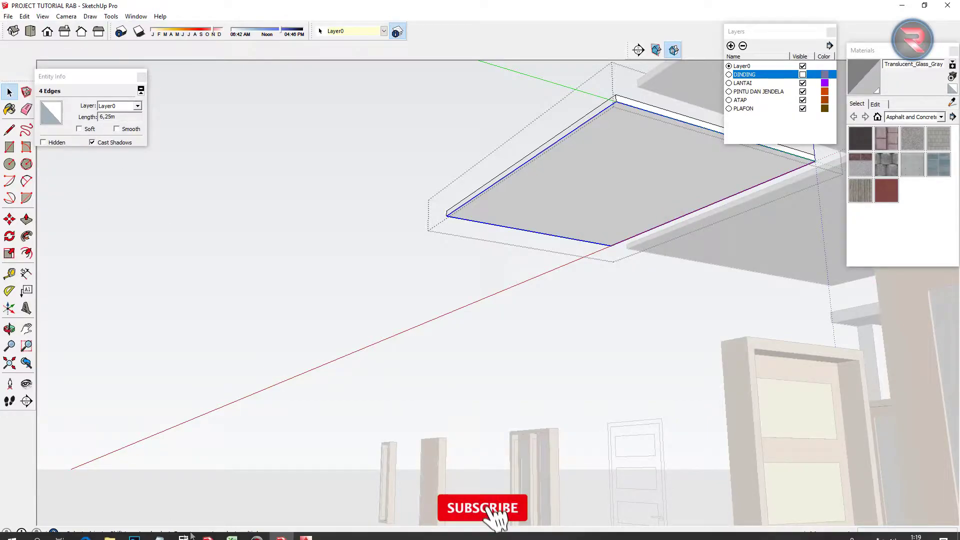
pyautogui.click(232, 531)
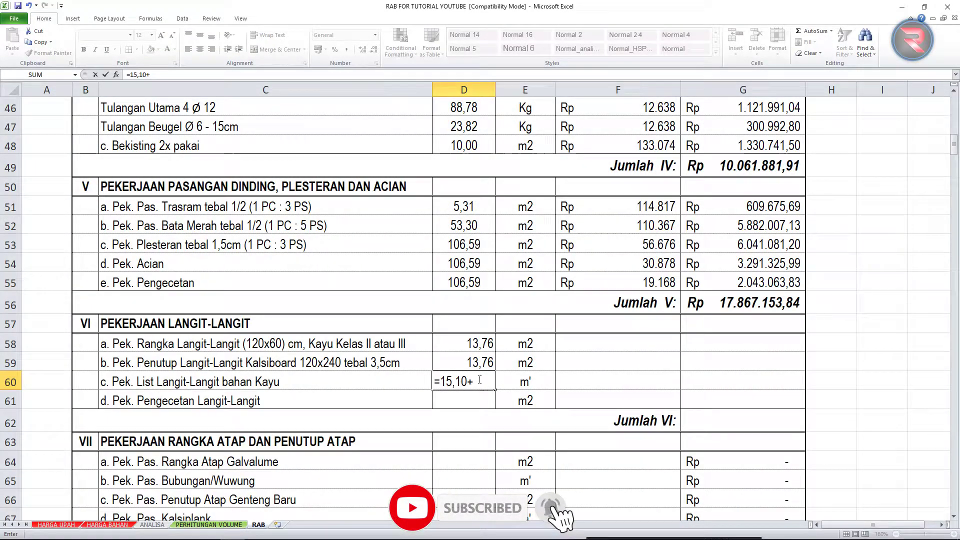
# - Complete D60 as =15,10+6,25 (21,35 m') and set D61 to =D59 (13,76 m2)
pyautogui.write('6,25')
pyautogui.press('Return')
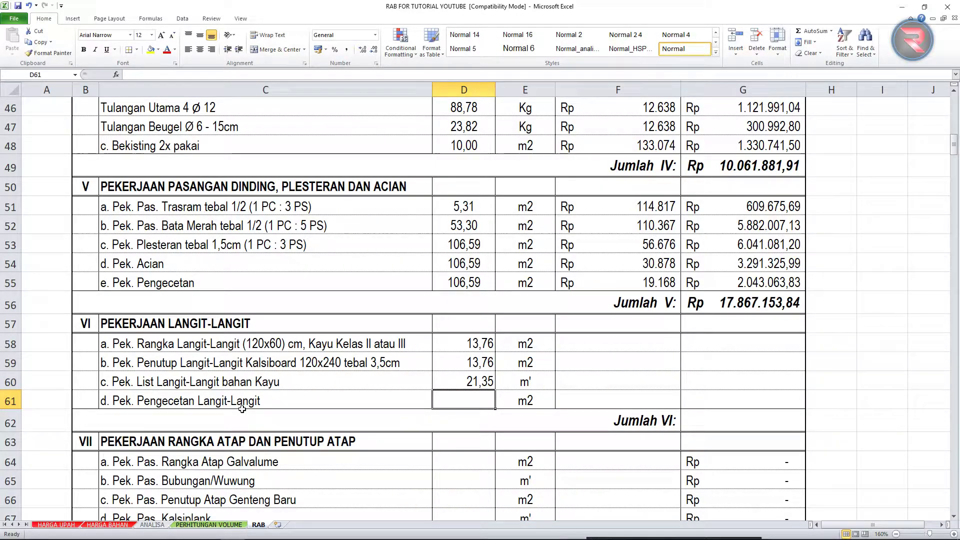
pyautogui.write('=')
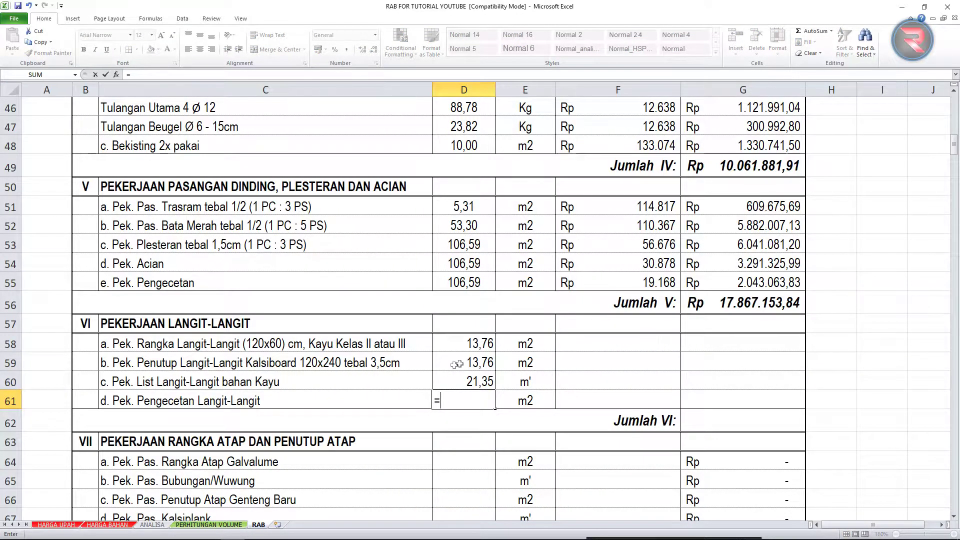
pyautogui.click(460, 362)
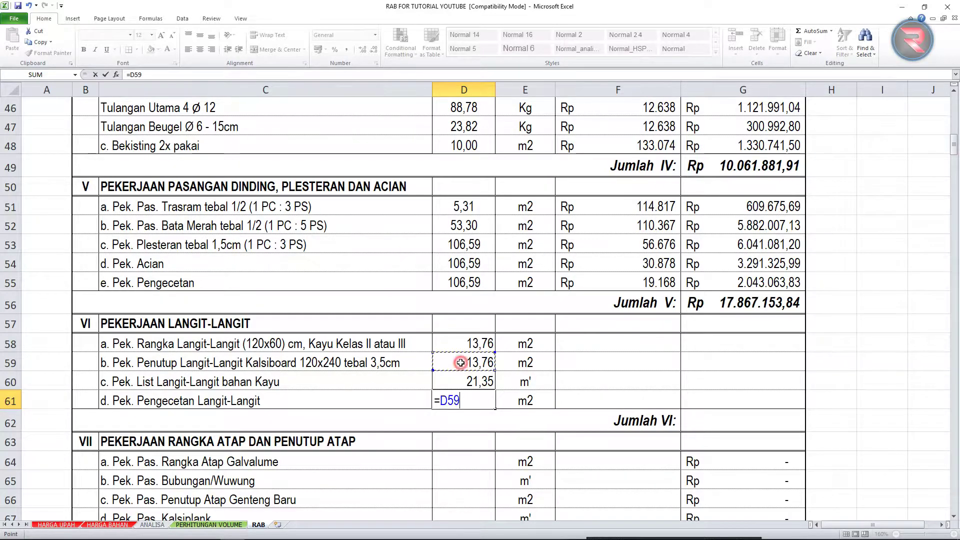
pyautogui.press('Return')
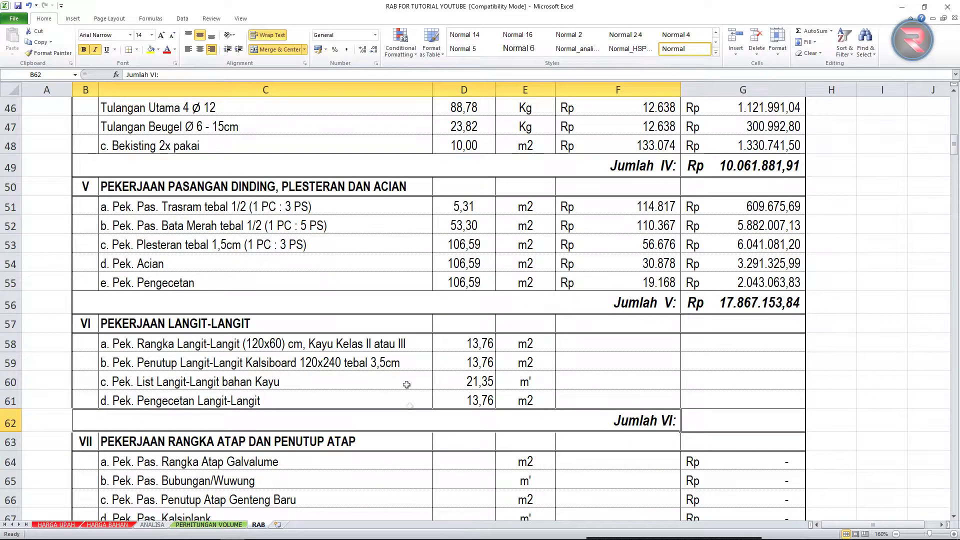
pyautogui.click(611, 340)
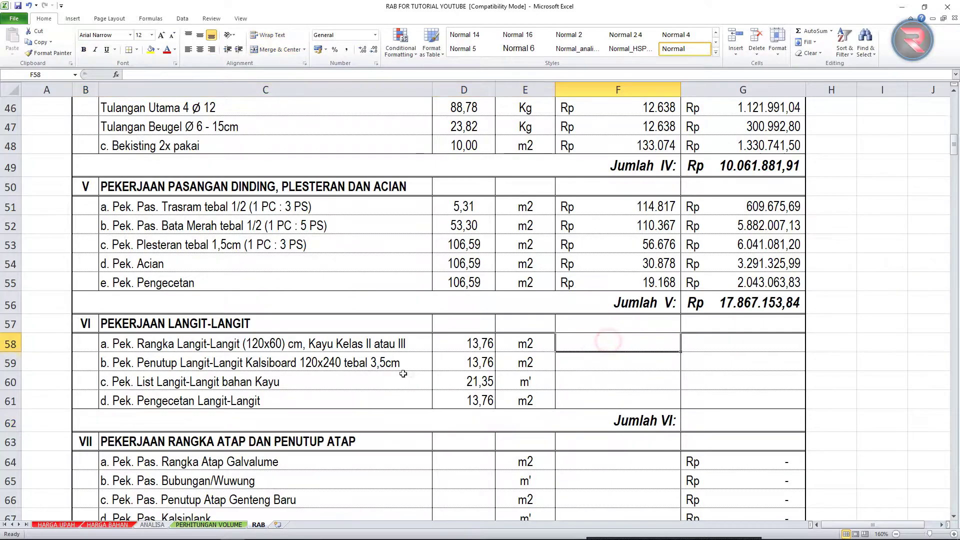
pyautogui.scroll(4, 582, 313)
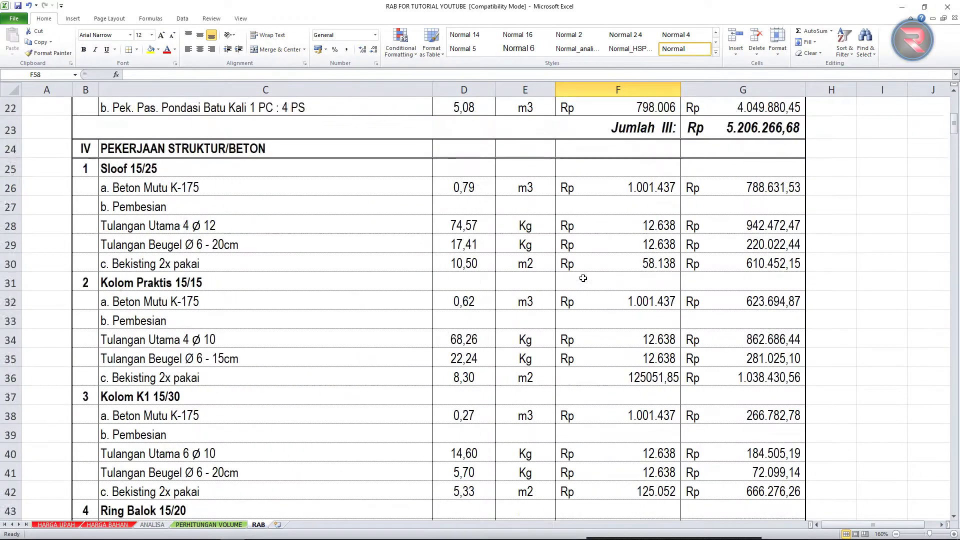
pyautogui.scroll(-6, 593, 333)
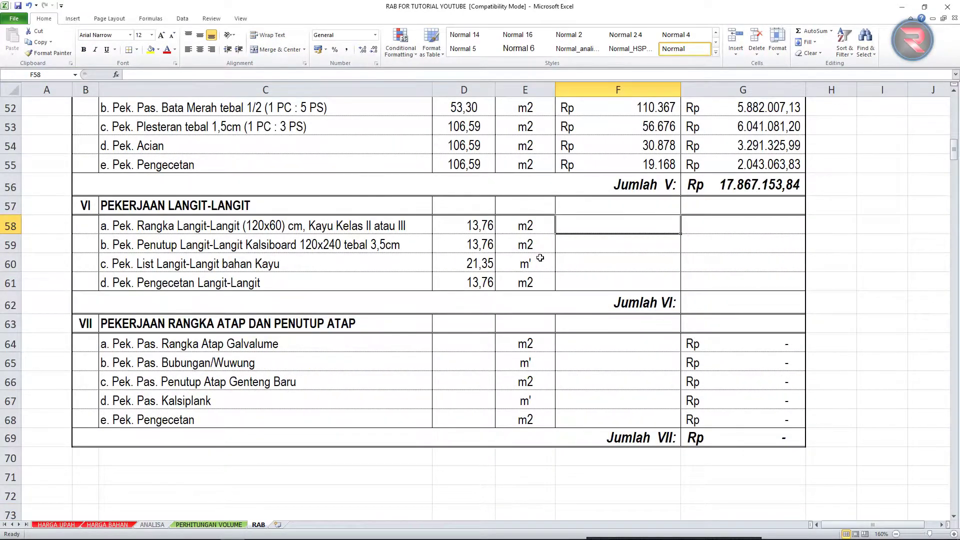
pyautogui.click(152, 523)
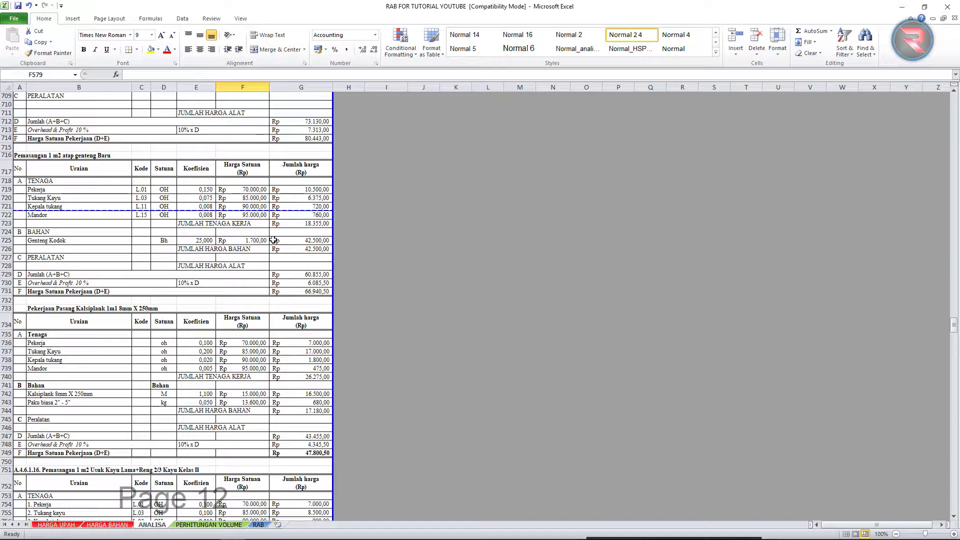
pyautogui.hotkey('ctrl', 'f')
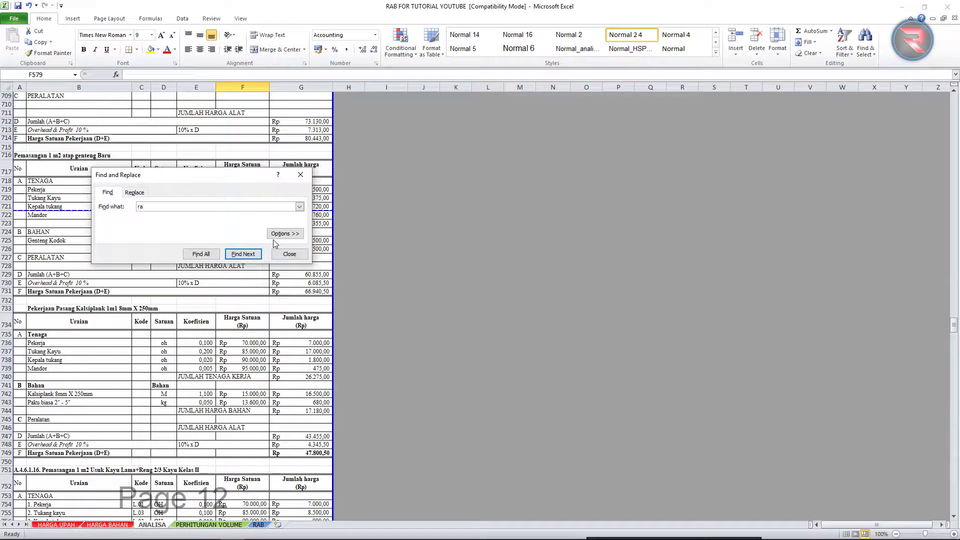
pyautogui.write('langit-langit')
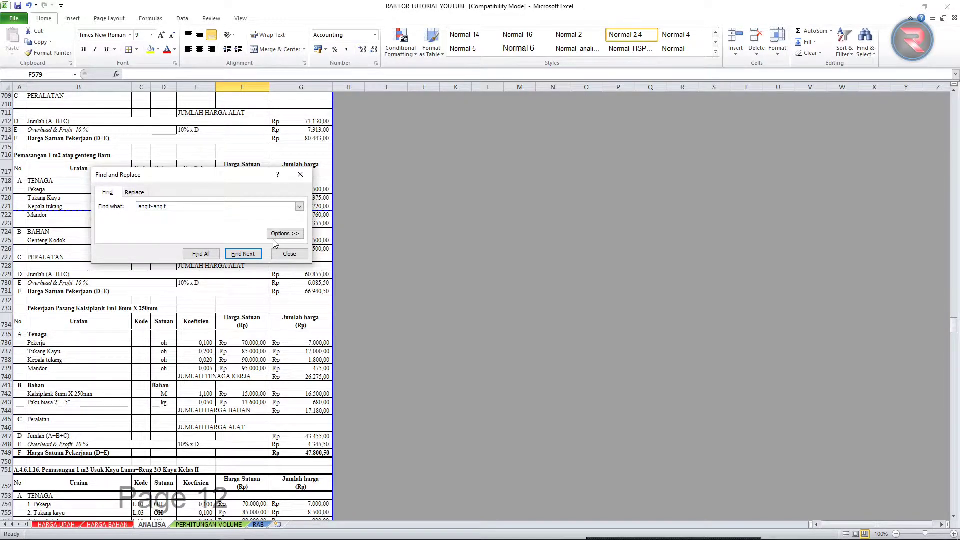
pyautogui.press('Return')
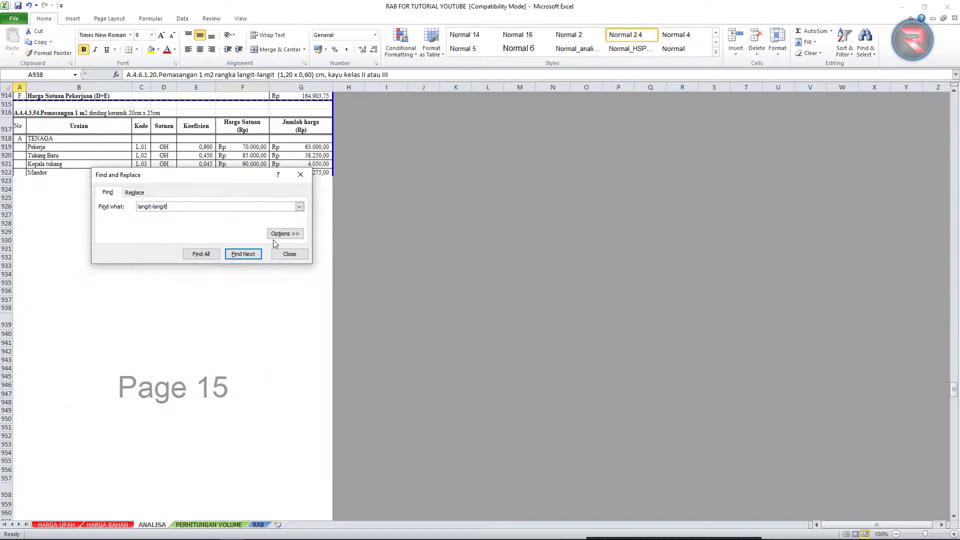
pyautogui.click(300, 175)
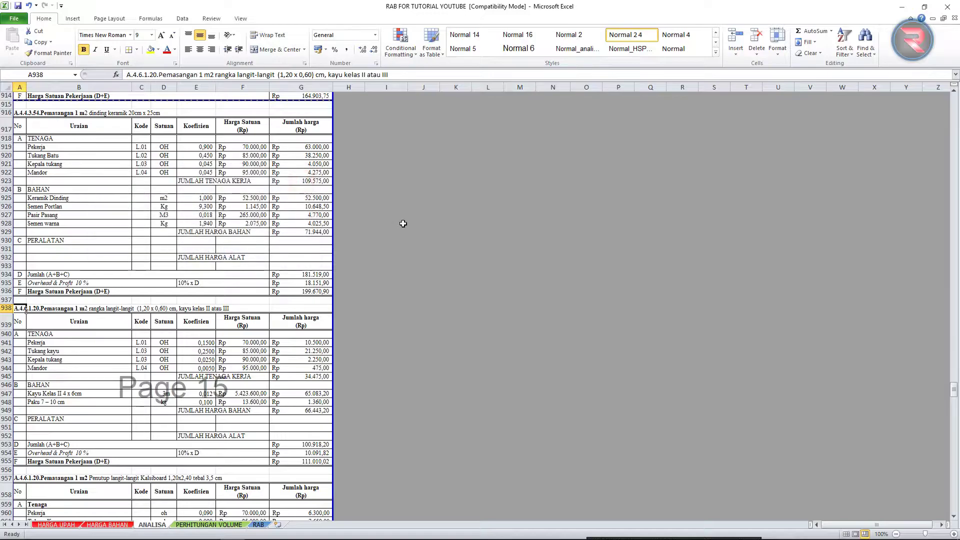
pyautogui.keyDown('ctrl'); pyautogui.scroll(2, 46, 320); pyautogui.keyUp('ctrl')
pyautogui.keyDown('ctrl'); pyautogui.scroll(3, 46, 321); pyautogui.keyUp('ctrl')
pyautogui.keyDown('ctrl'); pyautogui.scroll(2, 46, 320); pyautogui.keyUp('ctrl')
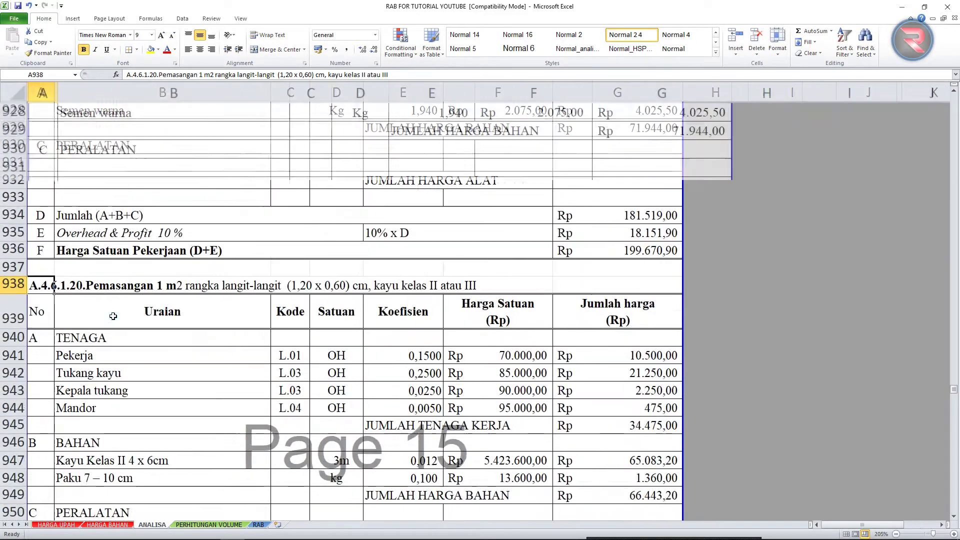
pyautogui.keyDown('ctrl'); pyautogui.scroll(2, 45, 320); pyautogui.keyUp('ctrl')
pyautogui.keyDown('ctrl'); pyautogui.scroll(3, 113, 316); pyautogui.keyUp('ctrl')
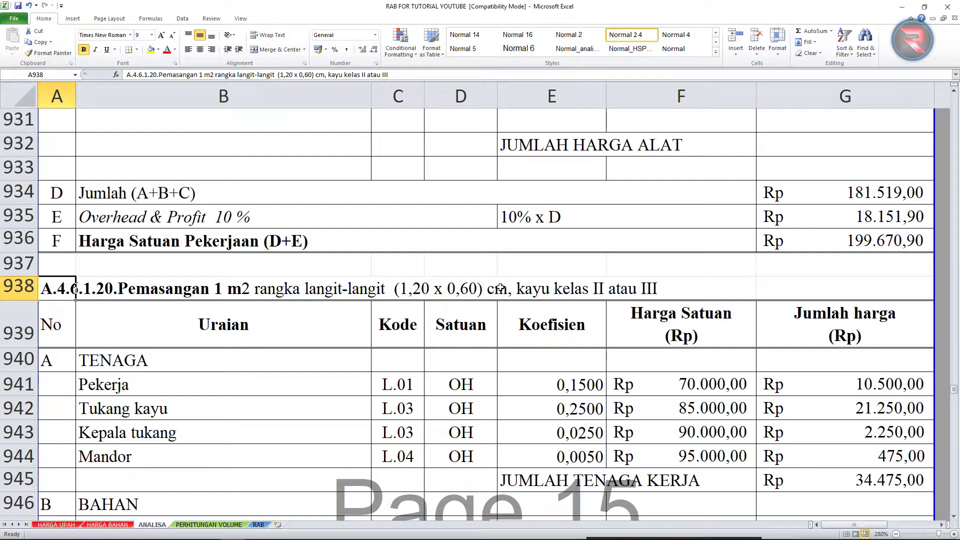
pyautogui.scroll(-2, 511, 314)
pyautogui.scroll(-2, 511, 314)
pyautogui.scroll(2, 587, 231)
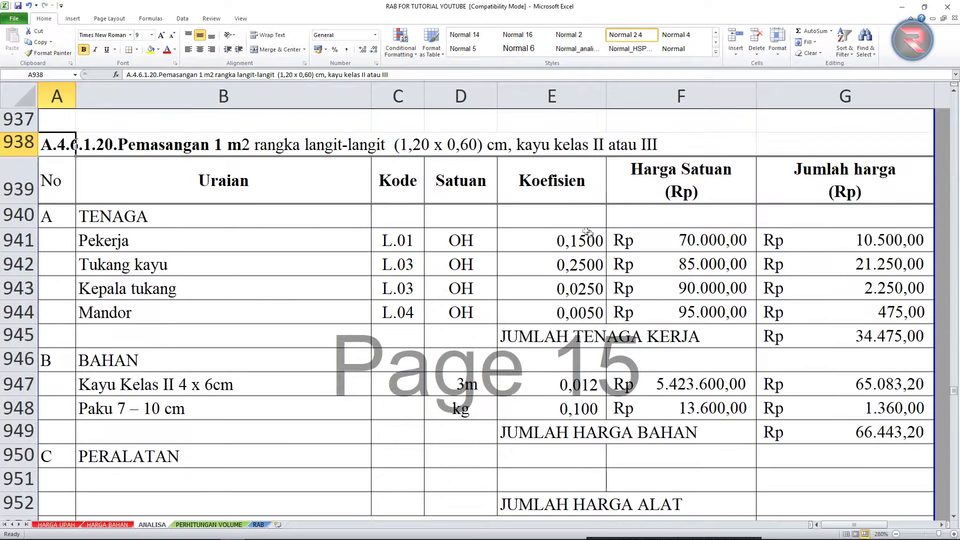
pyautogui.keyDown('ctrl'); pyautogui.scroll(-1, 586, 230); pyautogui.keyUp('ctrl')
pyautogui.scroll(-1, 499, 240)
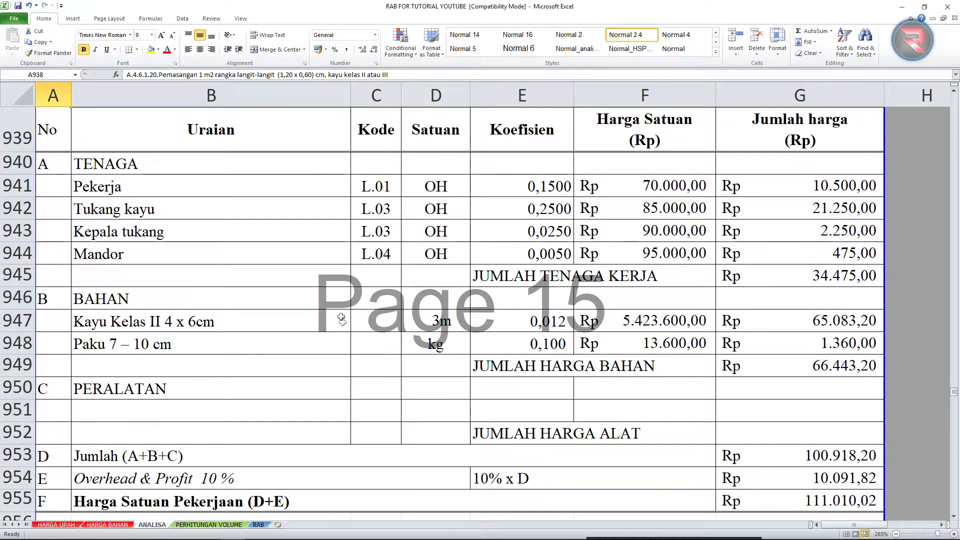
pyautogui.scroll(1, 254, 357)
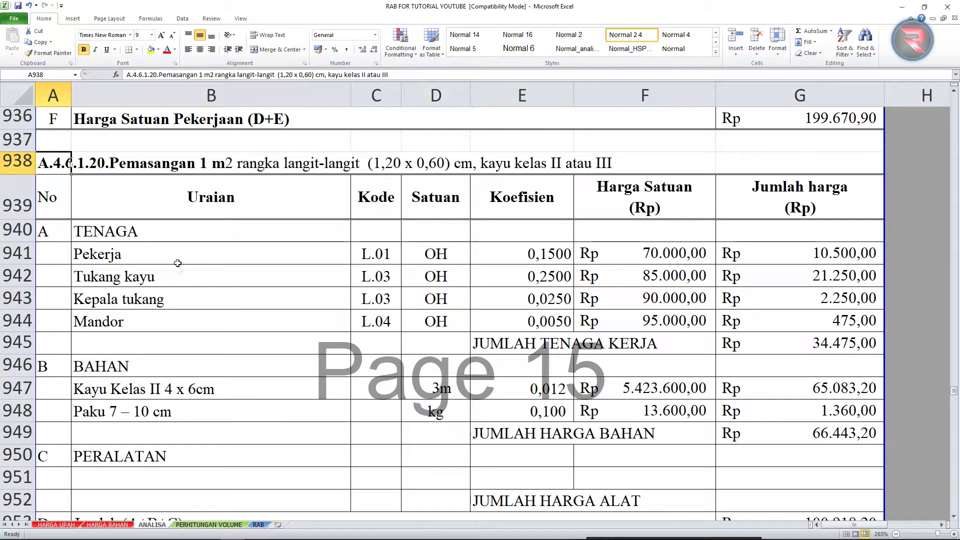
pyautogui.click(376, 276)
pyautogui.click(525, 215)
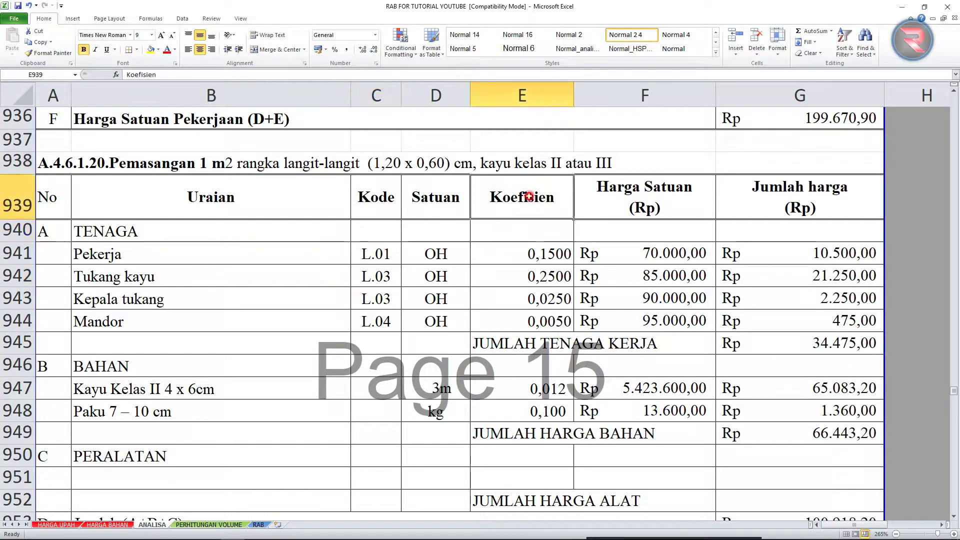
pyautogui.click(257, 525)
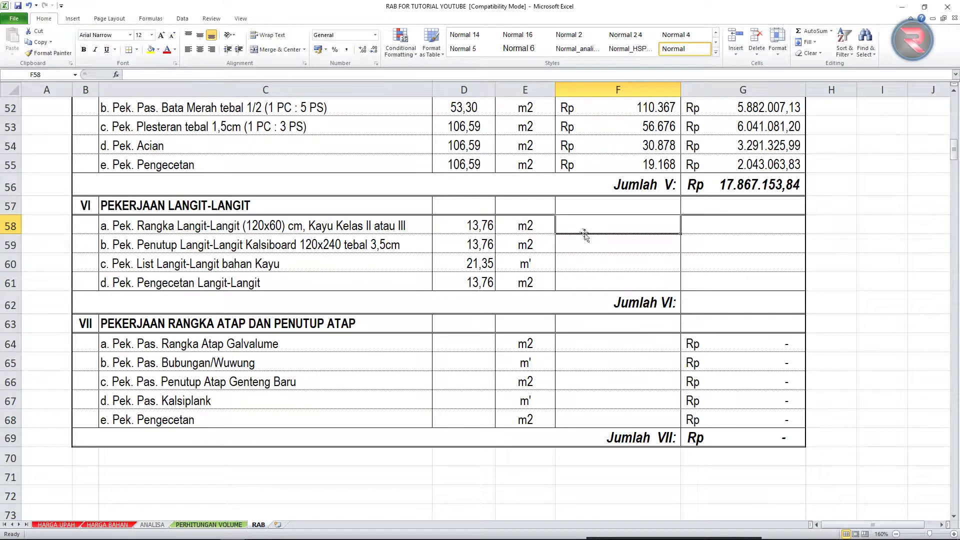
# - Link the ceiling frame unit price in F58 to ANALISA G955 as an absolute reference
pyautogui.write('=')
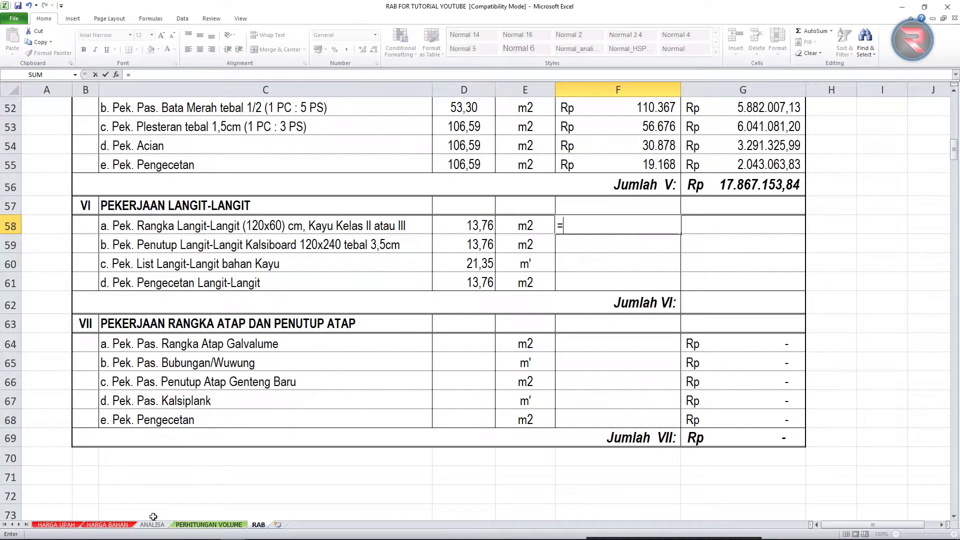
pyautogui.click(152, 524)
pyautogui.scroll(-3, 246, 243)
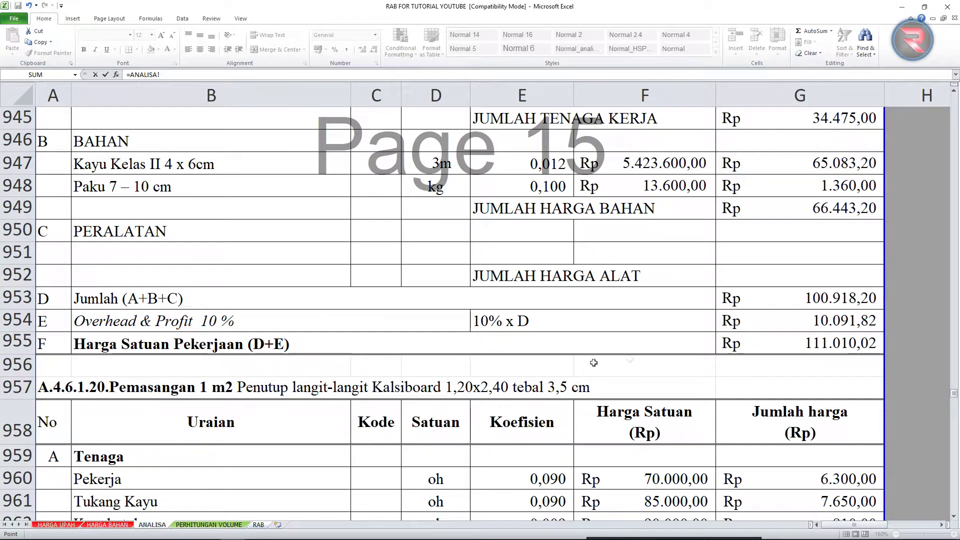
pyautogui.click(780, 341)
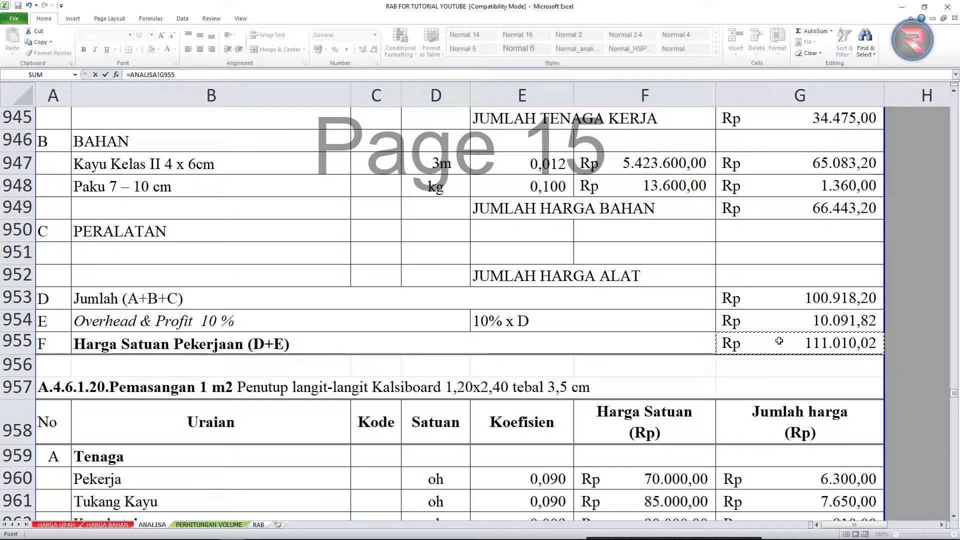
pyautogui.press('F4')
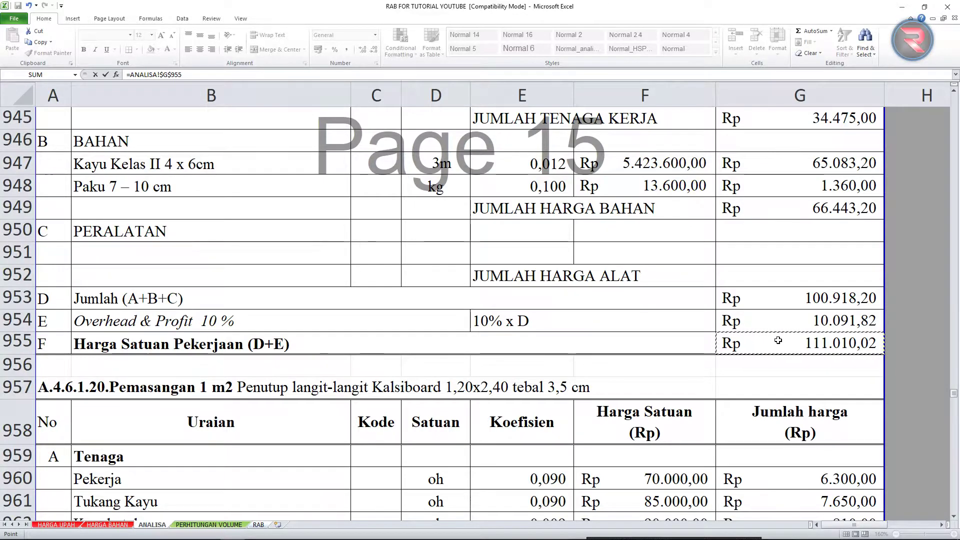
pyautogui.press('Return')
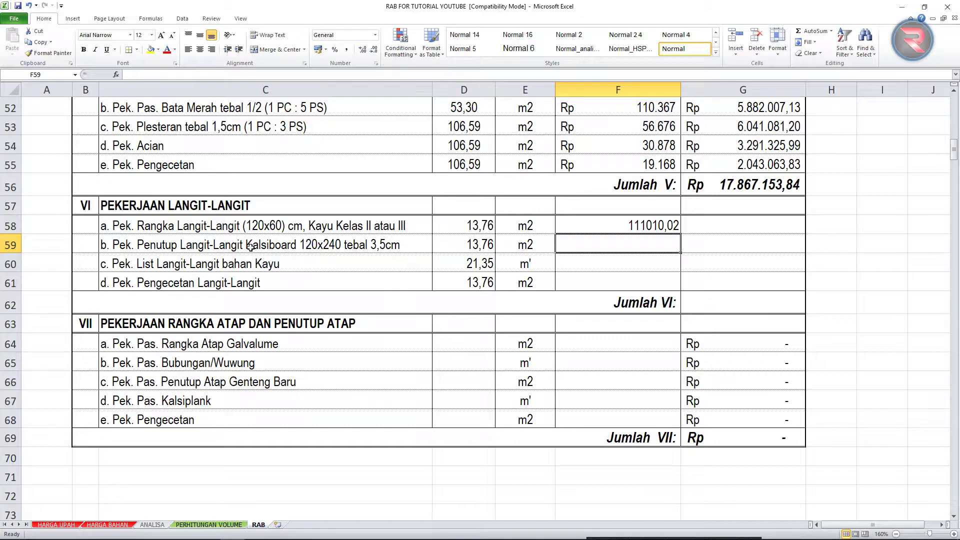
# - Link the Kalsiboard cover unit price in F59 to its ANALISA unit price total
pyautogui.write('=')
pyautogui.click(151, 524)
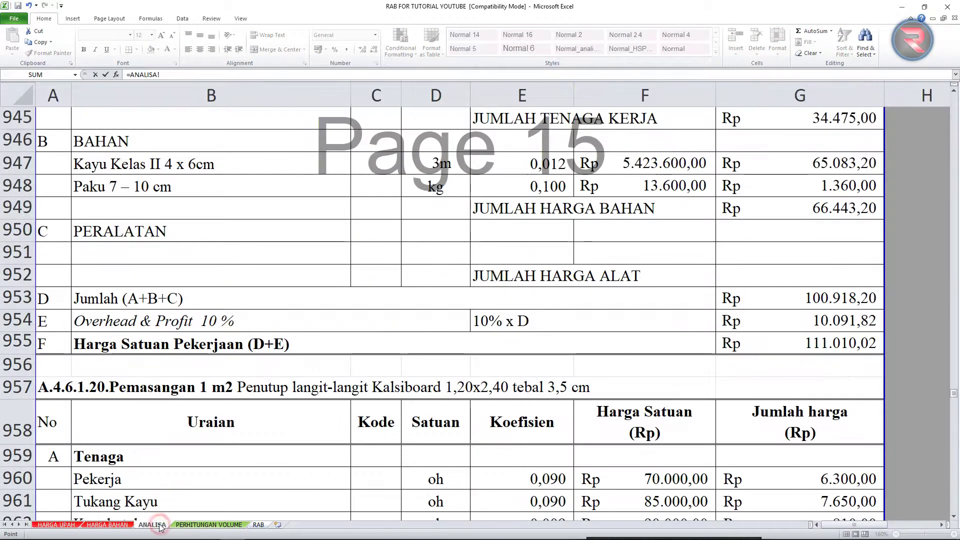
pyautogui.scroll(-8, 415, 387)
pyautogui.scroll(-1, 760, 262)
pyautogui.scroll(3, 766, 270)
pyautogui.scroll(3, 767, 270)
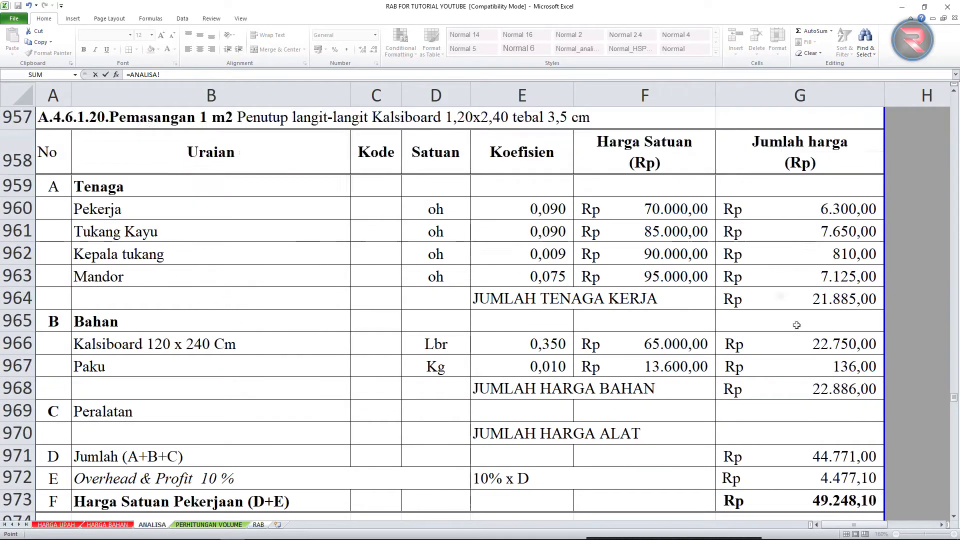
pyautogui.click(802, 502)
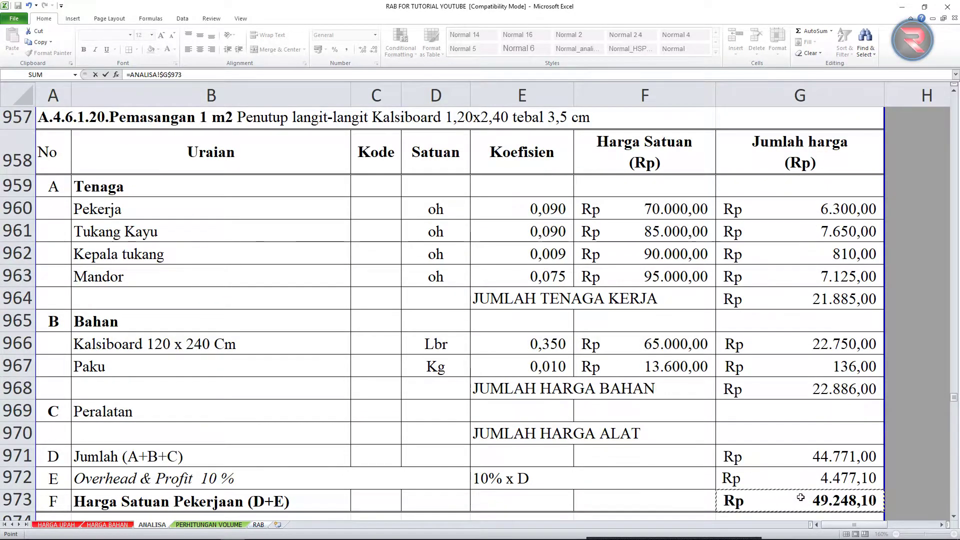
pyautogui.press('Return')
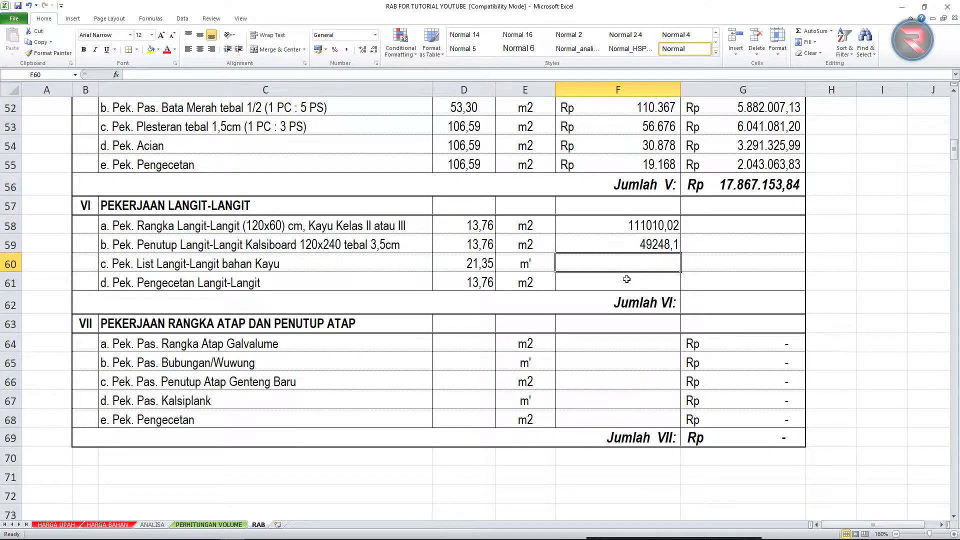
# - Link the wooden list unit price in F60 to its ANALISA unit price total
pyautogui.write('=ANALISA!')
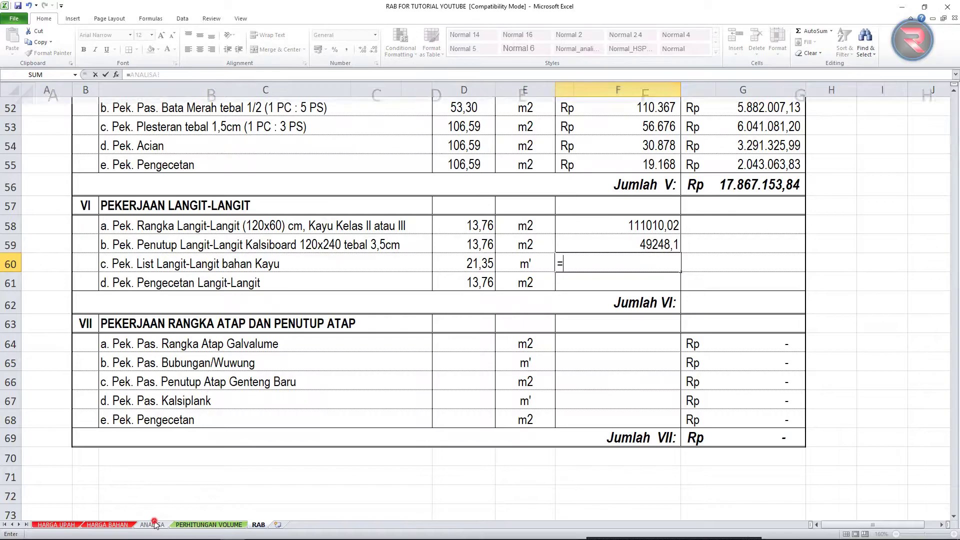
pyautogui.click(153, 524)
pyautogui.scroll(-3, 293, 265)
pyautogui.scroll(-1, 293, 264)
pyautogui.scroll(-4, 708, 396)
pyautogui.scroll(4, 793, 250)
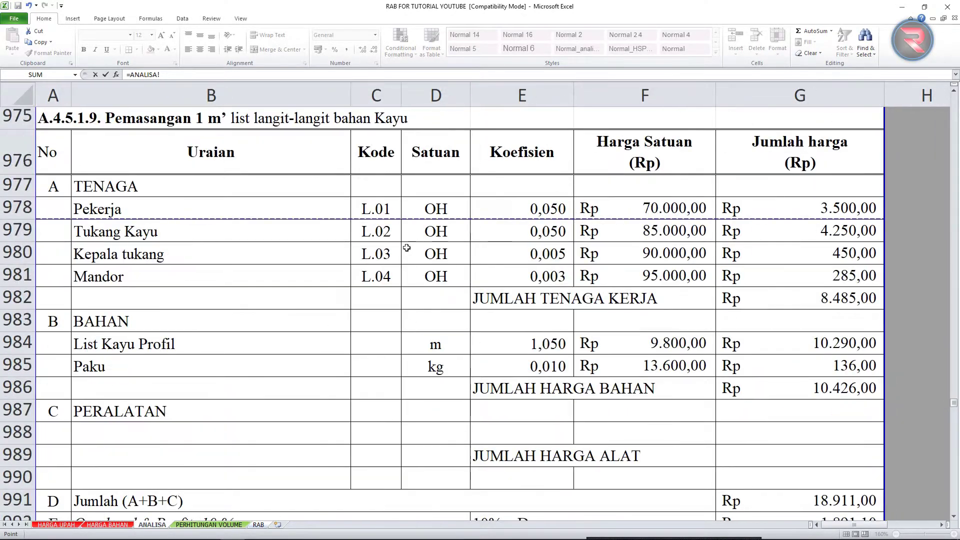
pyautogui.scroll(-3, 406, 247)
pyautogui.click(808, 320)
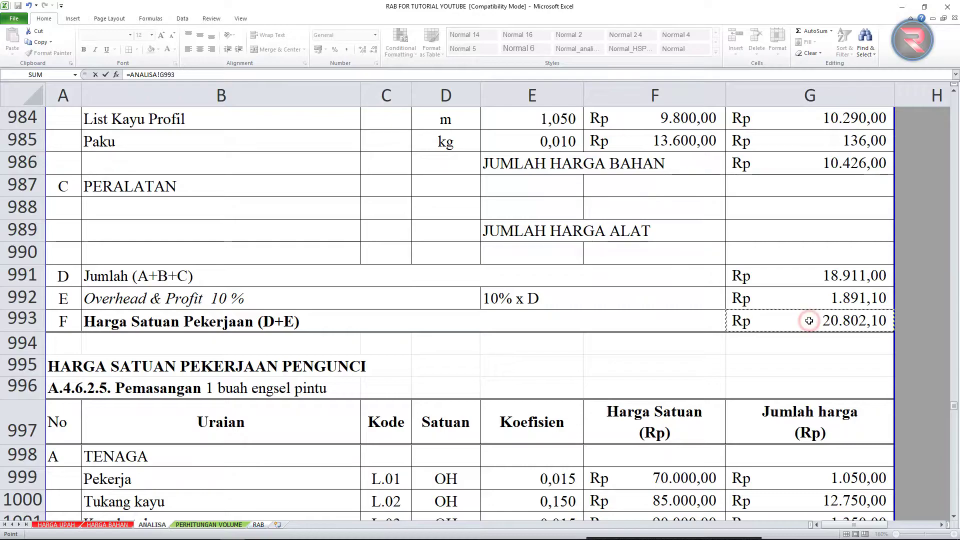
pyautogui.press('Return')
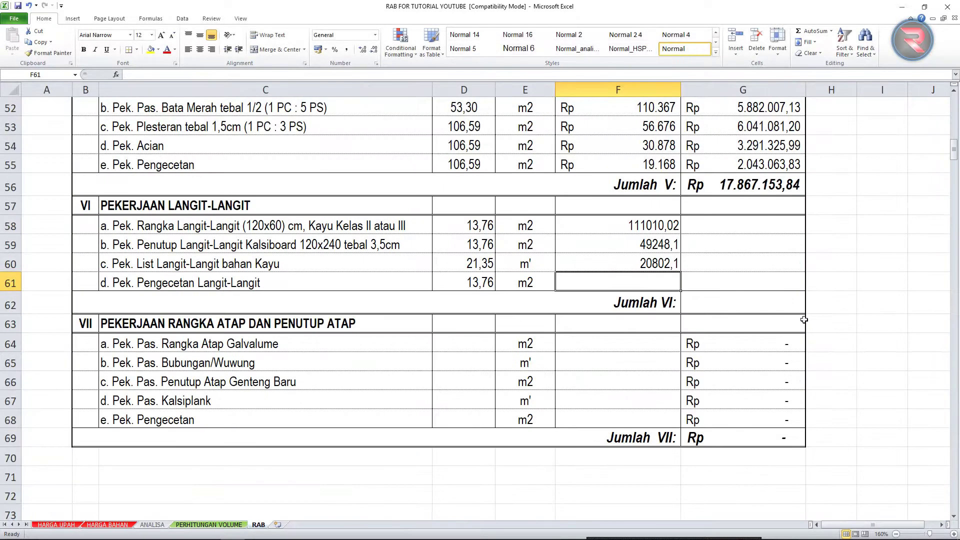
# - Set the ceiling painting unit price in F61 to =F55
pyautogui.write('=')
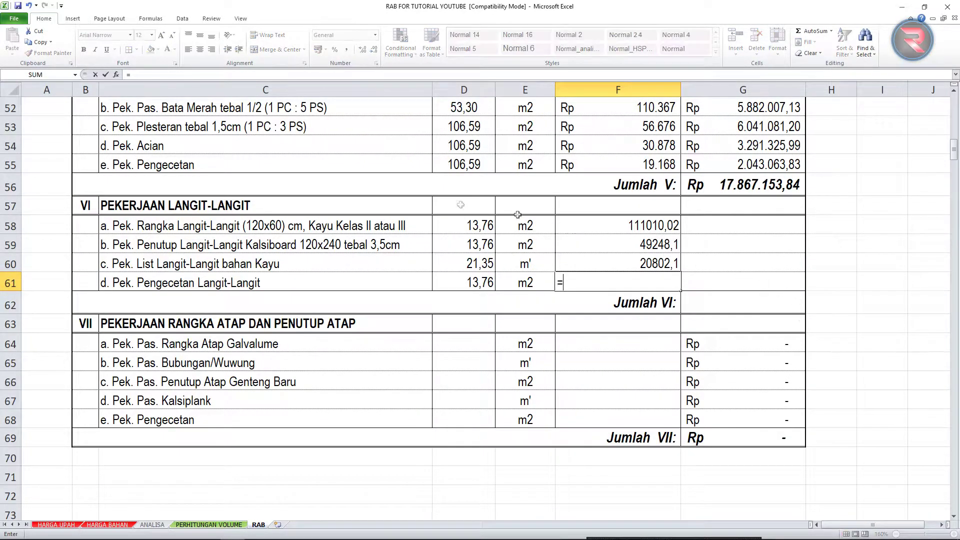
pyautogui.scroll(3, 229, 232)
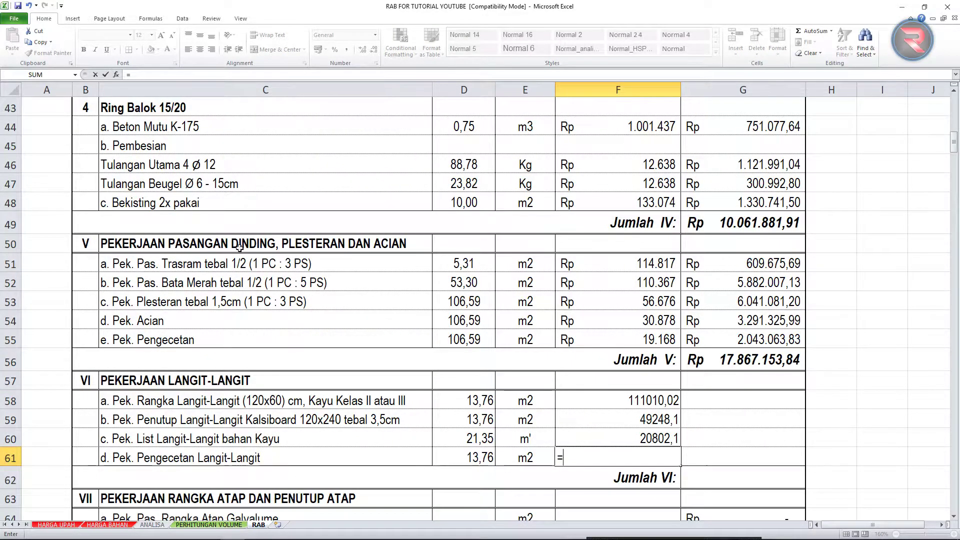
pyautogui.click(628, 342)
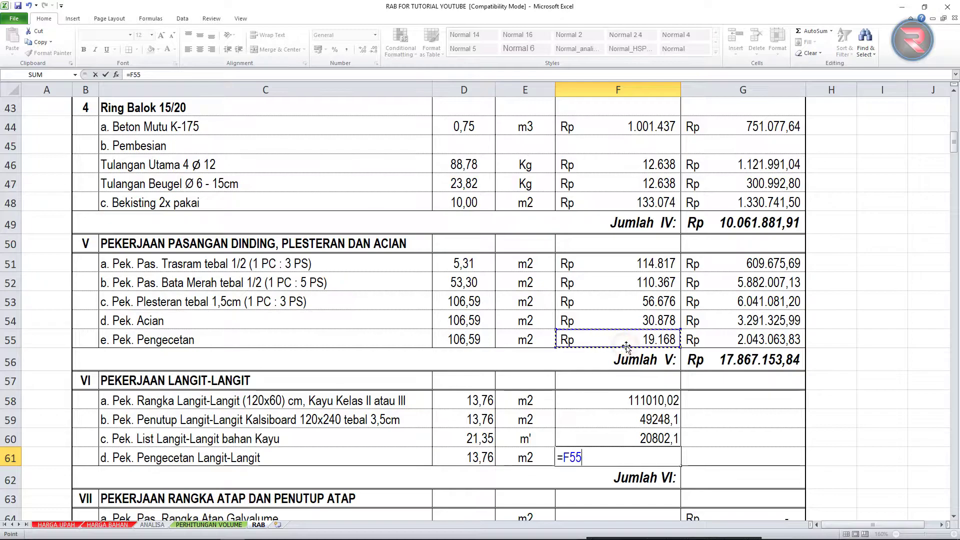
pyautogui.press('Return')
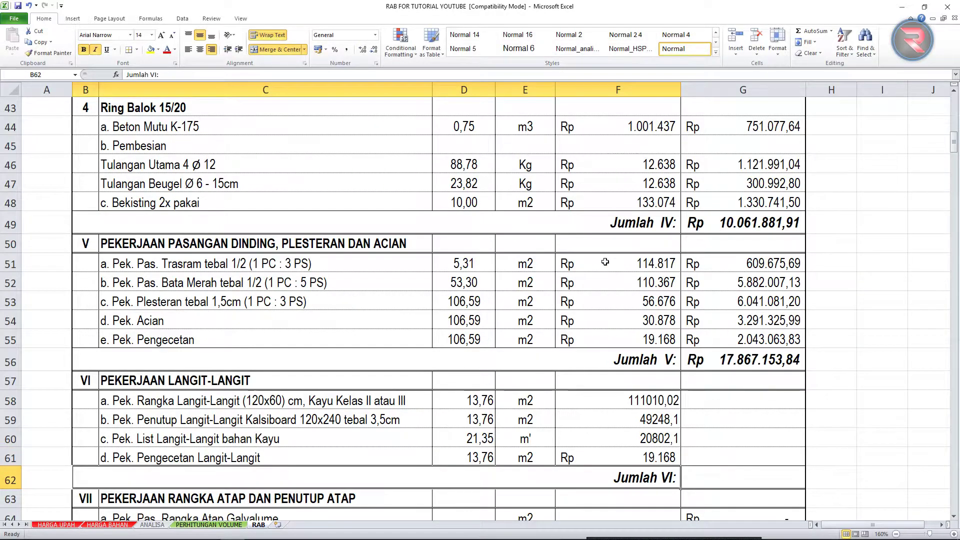
pyautogui.click(605, 261)
# - Apply the Rp accounting format to unit prices F58 through F60 with Format Painter
pyautogui.click(42, 54)
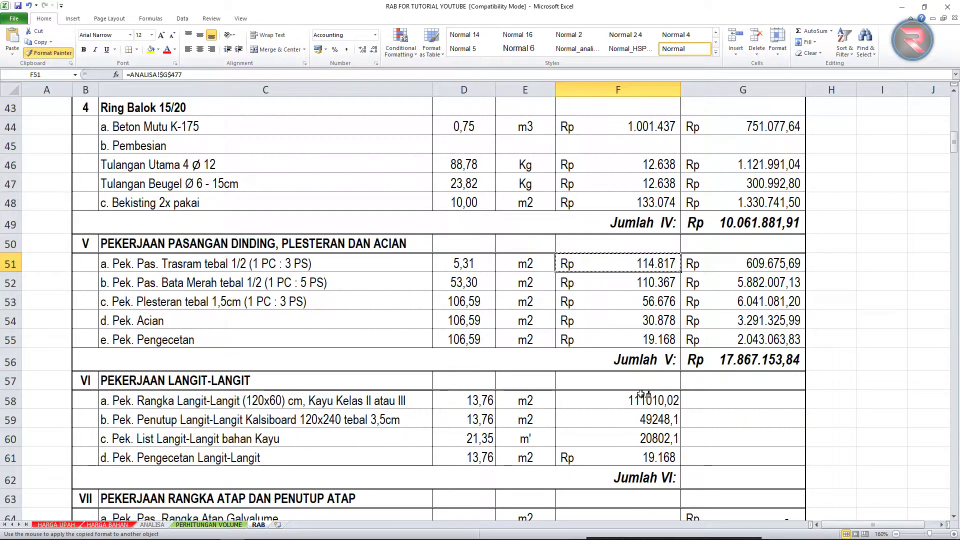
pyautogui.moveTo(644, 399); pyautogui.dragTo(650, 434)
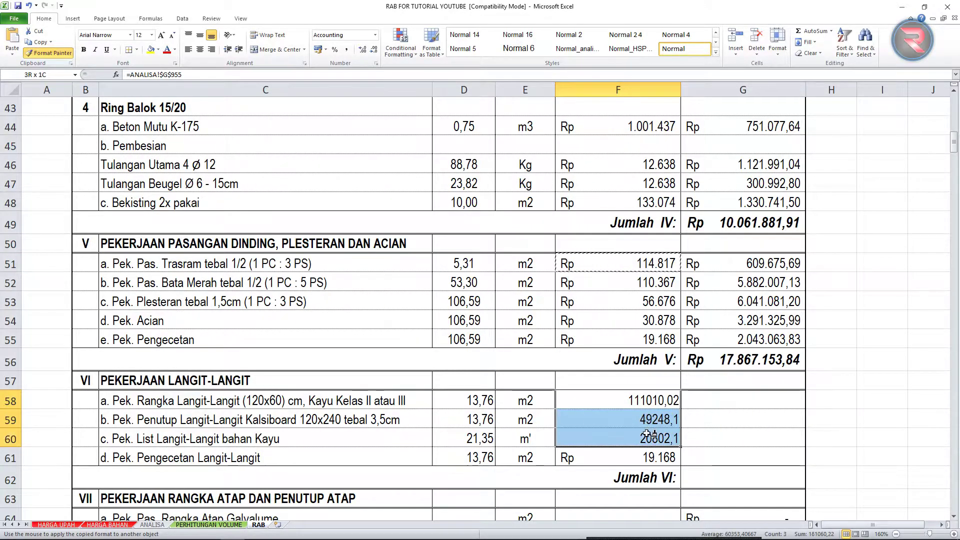
pyautogui.click(601, 454)
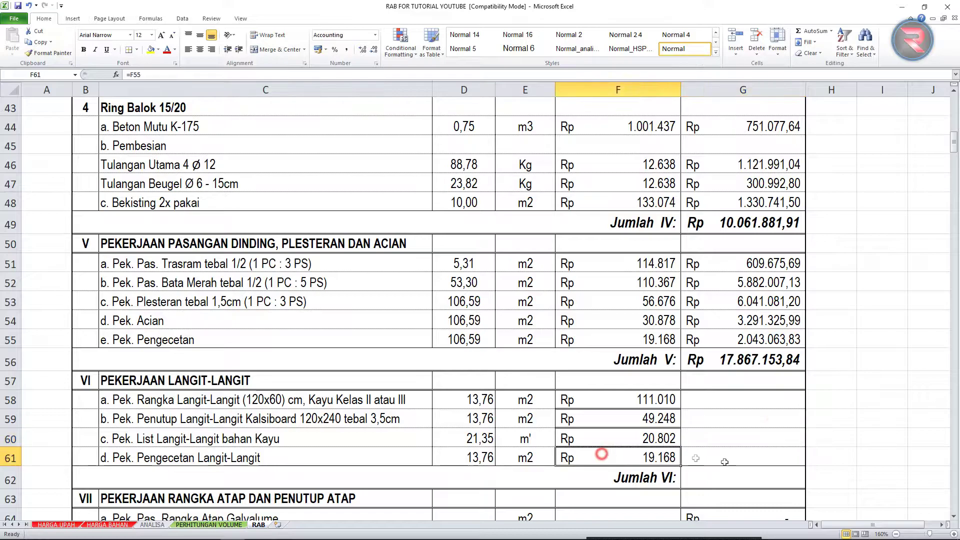
pyautogui.scroll(-1, 750, 428)
pyautogui.click(841, 421)
# - Give F59 thin dotted top and bottom borders
pyautogui.click(617, 362)
pyautogui.click(129, 50)
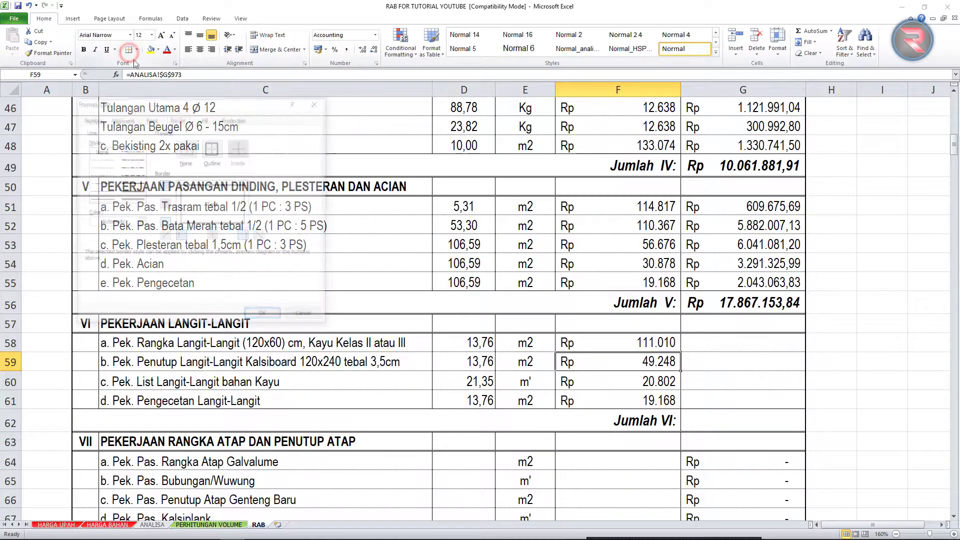
pyautogui.click(165, 186)
pyautogui.click(164, 223)
pyautogui.click(264, 316)
pyautogui.click(525, 442)
pyautogui.click(710, 381)
pyautogui.click(709, 345)
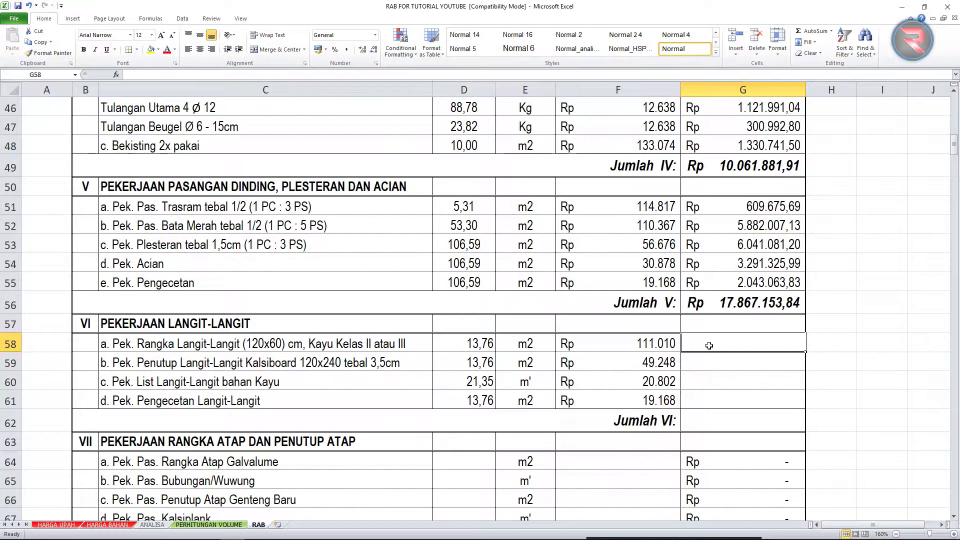
# - Compute G58 as =D58*F58 (1.527.498) and fill the total formula down to row 61
pyautogui.write('=')
pyautogui.click(470, 342)
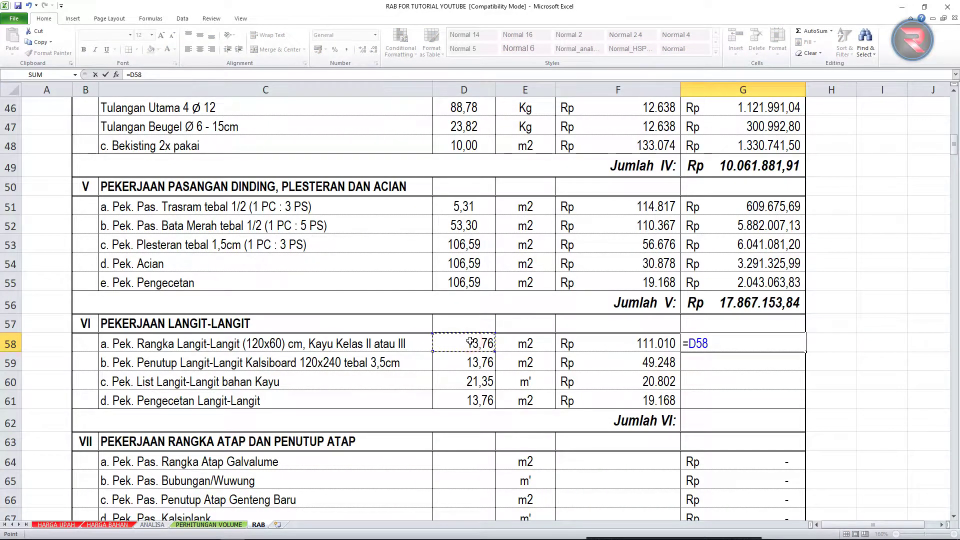
pyautogui.write('*')
pyautogui.click(571, 338)
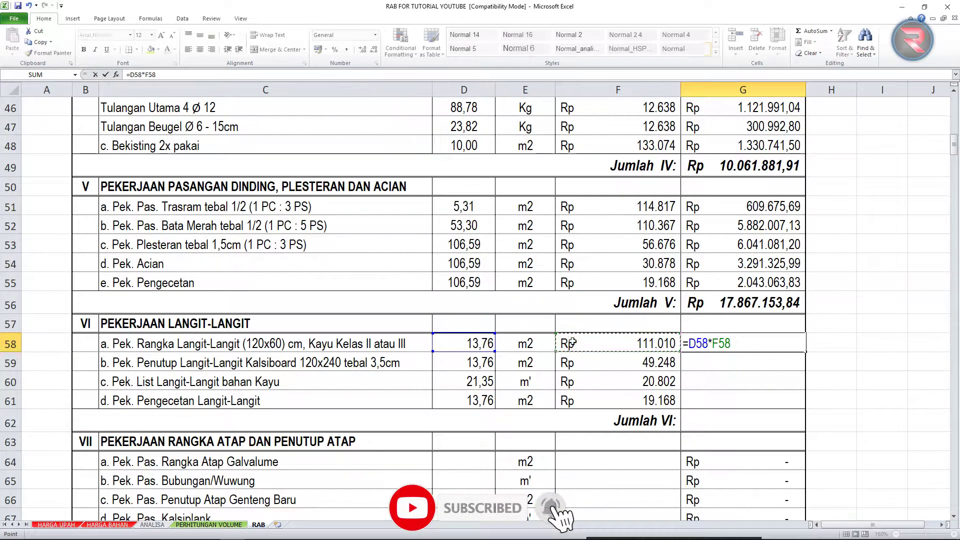
pyautogui.press('Return')
pyautogui.click(722, 343)
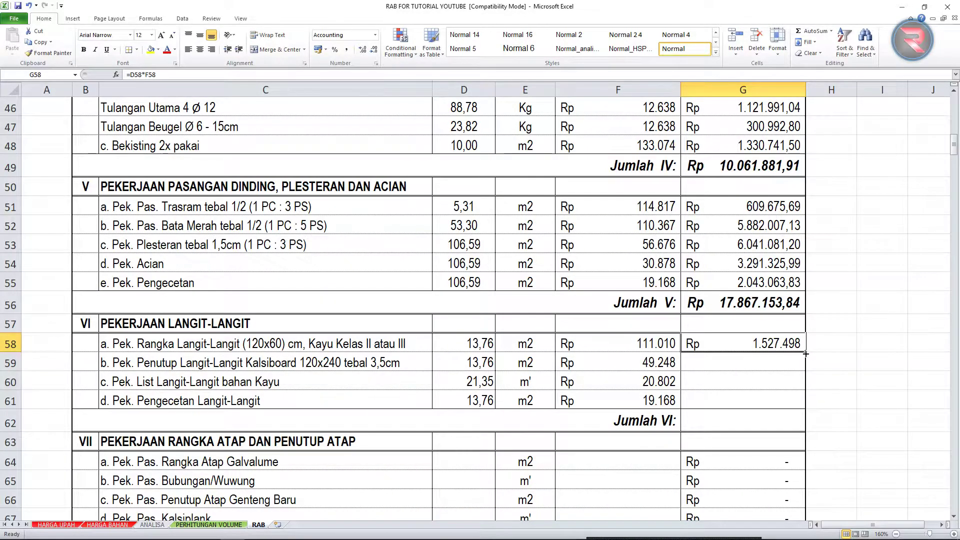
pyautogui.keyDown('ctrl'); pyautogui.scroll(3, 806, 355); pyautogui.keyUp('ctrl')
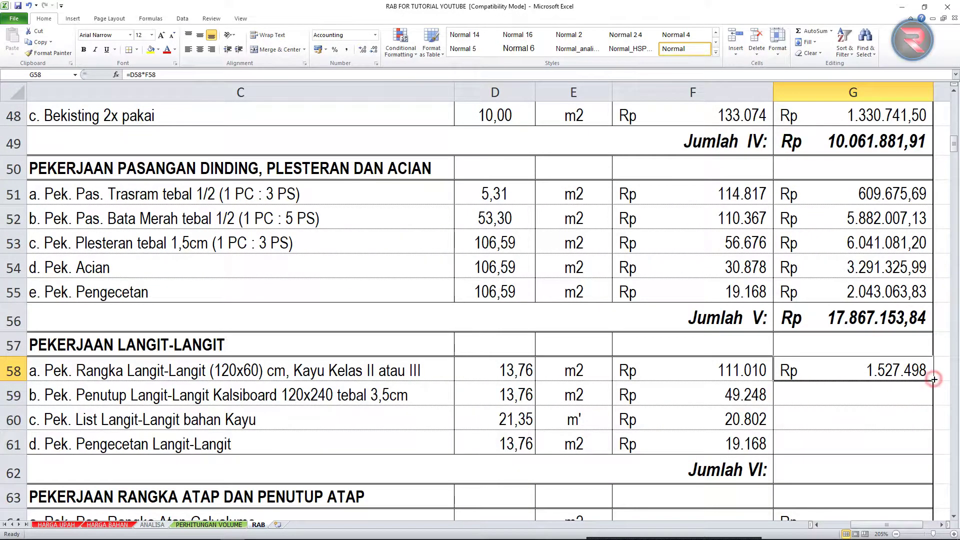
pyautogui.moveTo(933, 379); pyautogui.dragTo(930, 448)
pyautogui.click(482, 372)
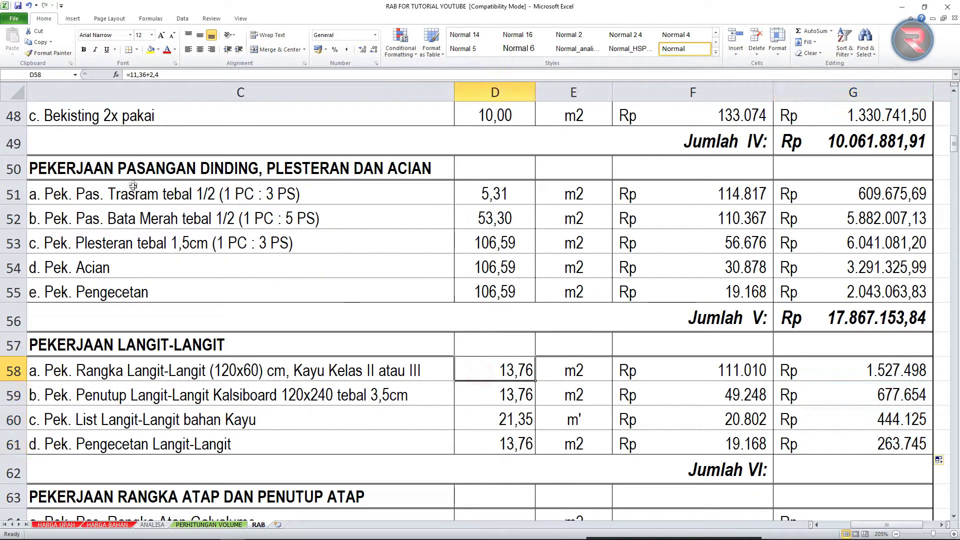
# - Centre the quantities D58:D61 horizontally and vertically
pyautogui.moveTo(482, 443); pyautogui.dragTo(482, 443)
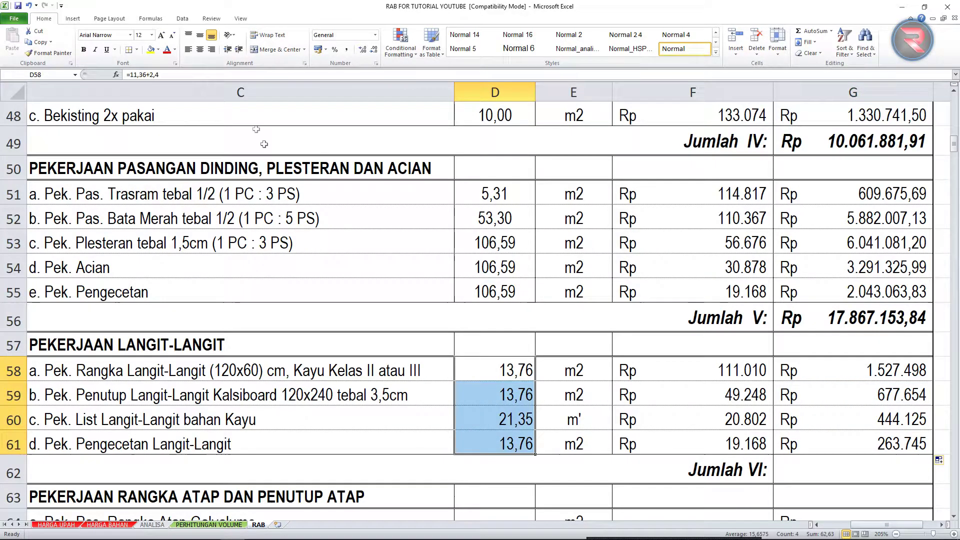
pyautogui.click(200, 49)
pyautogui.click(199, 34)
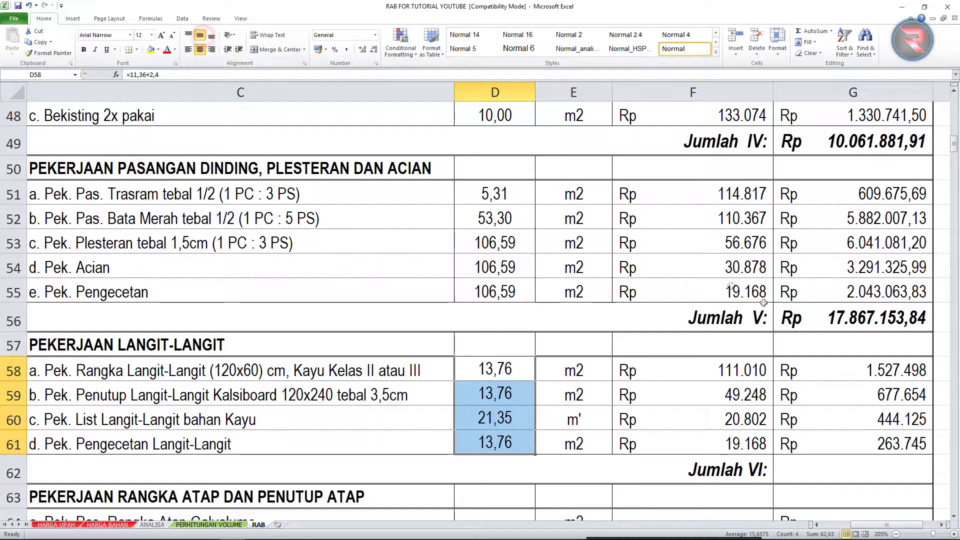
# - Total Jumlah VI as =SUM(G58:G61), giving Rp 2.913.021,37
pyautogui.click(833, 468)
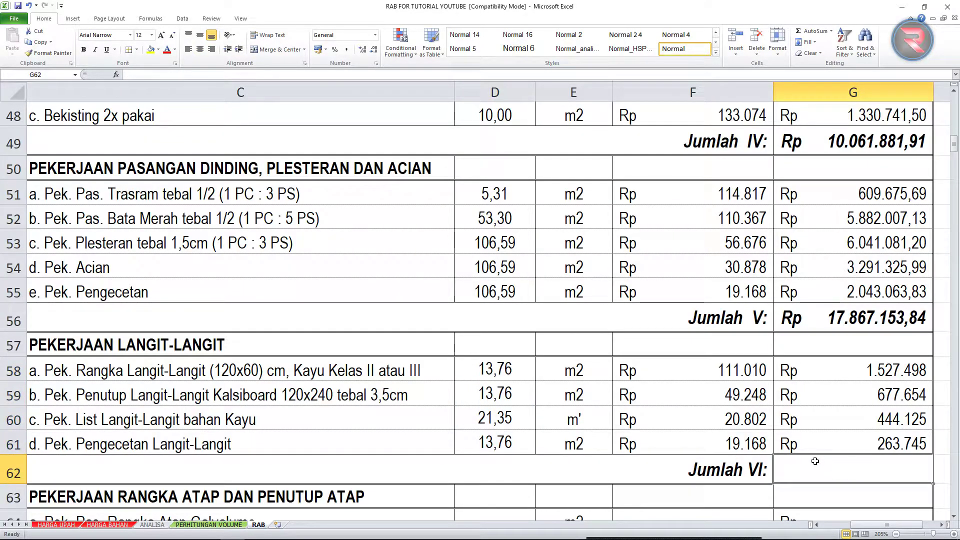
pyautogui.write('=S')
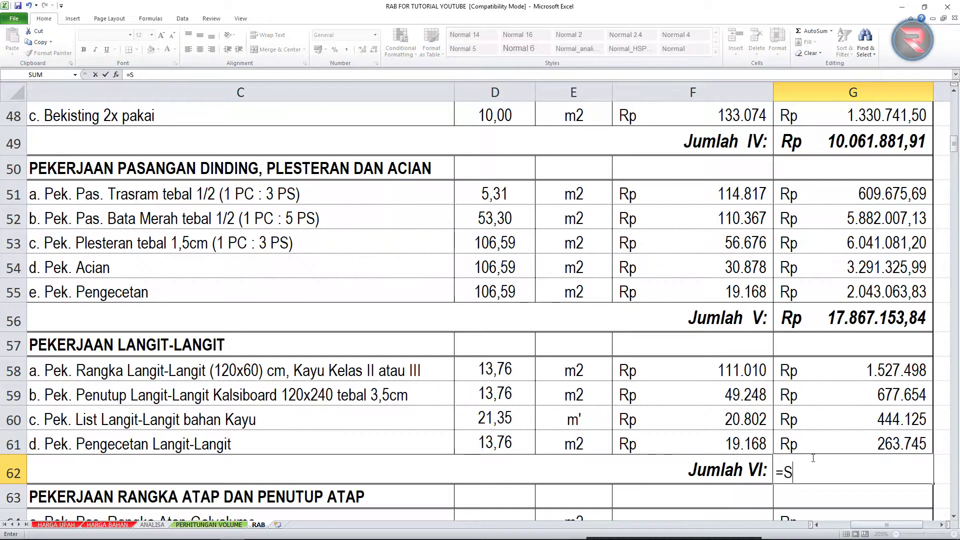
pyautogui.write('UM')
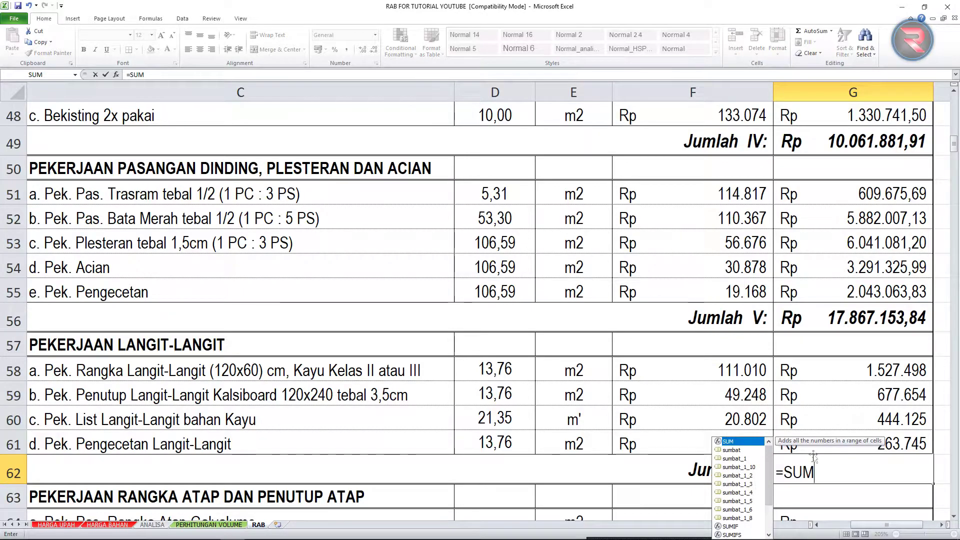
pyautogui.write('(')
pyautogui.moveTo(815, 370); pyautogui.dragTo(818, 438)
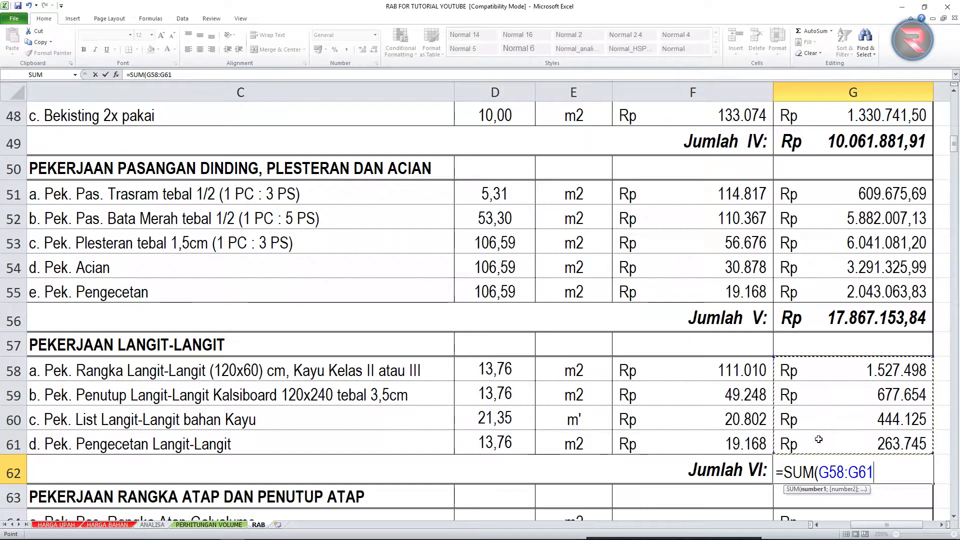
pyautogui.write(')')
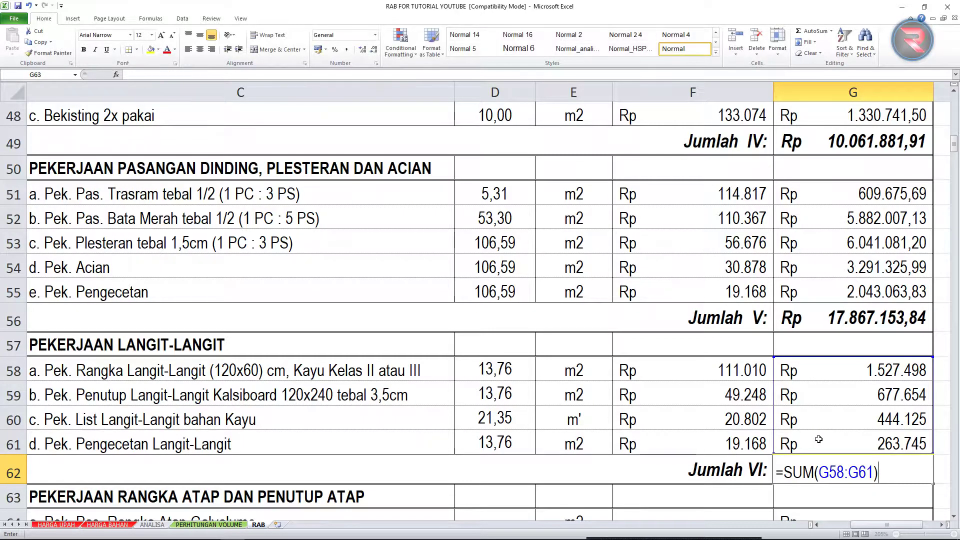
pyautogui.press('Return')
pyautogui.click(834, 469)
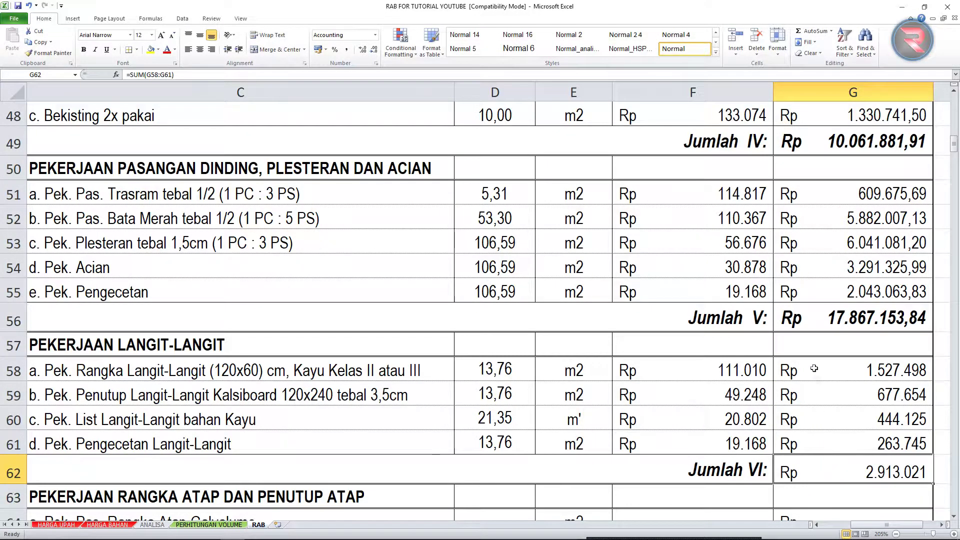
# - Copy Jumlah V's bold italic formatting onto the Jumlah VI total
pyautogui.click(811, 323)
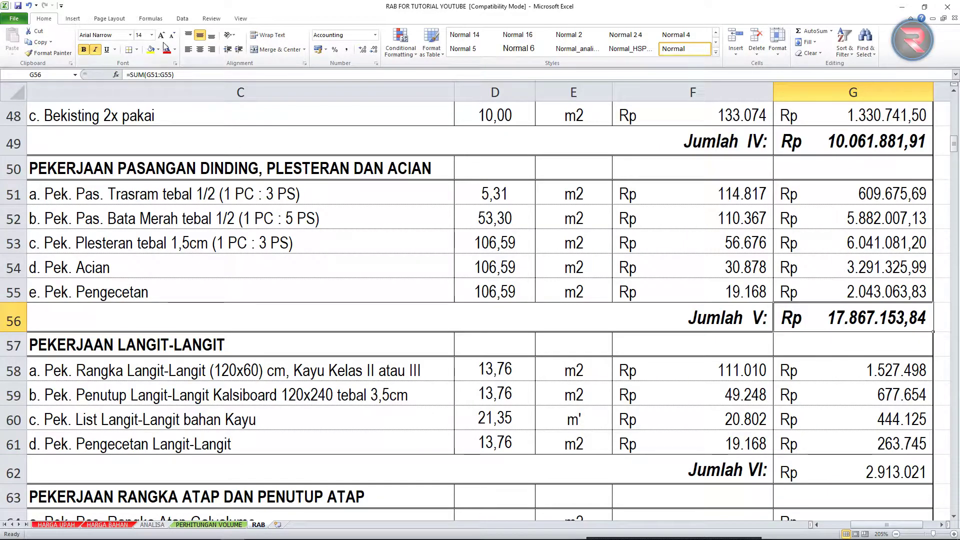
pyautogui.click(48, 53)
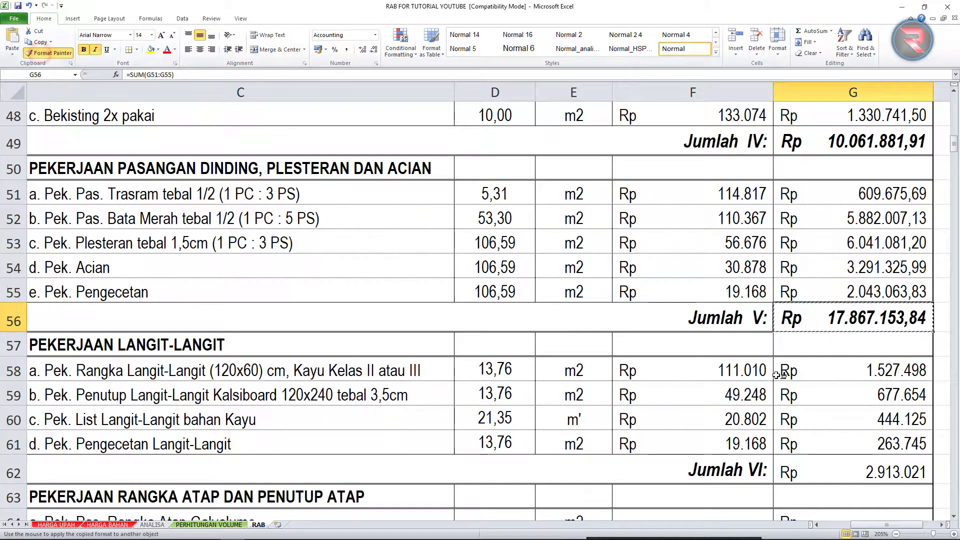
pyautogui.click(807, 469)
pyautogui.scroll(-5, 792, 425)
pyautogui.click(797, 363)
pyautogui.scroll(3, 158, 365)
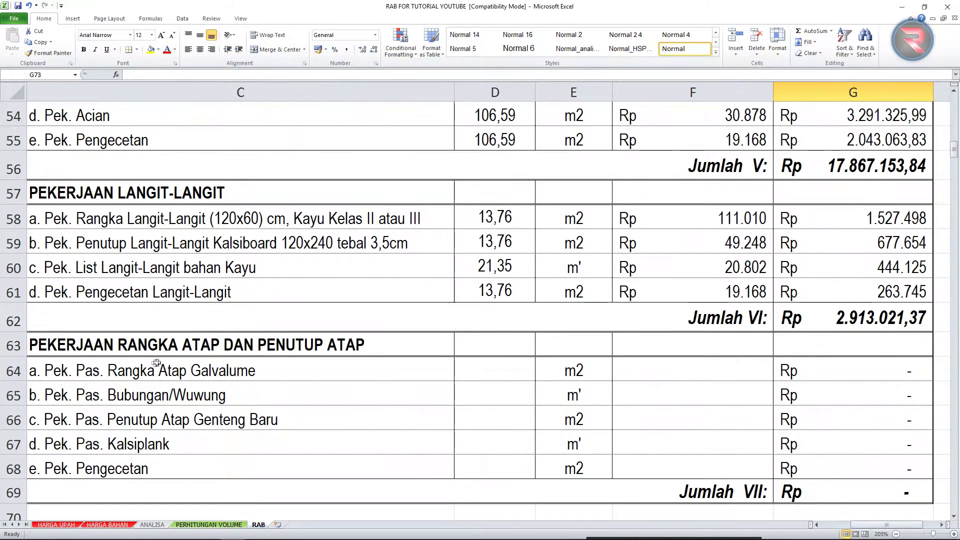
pyautogui.press('alt')
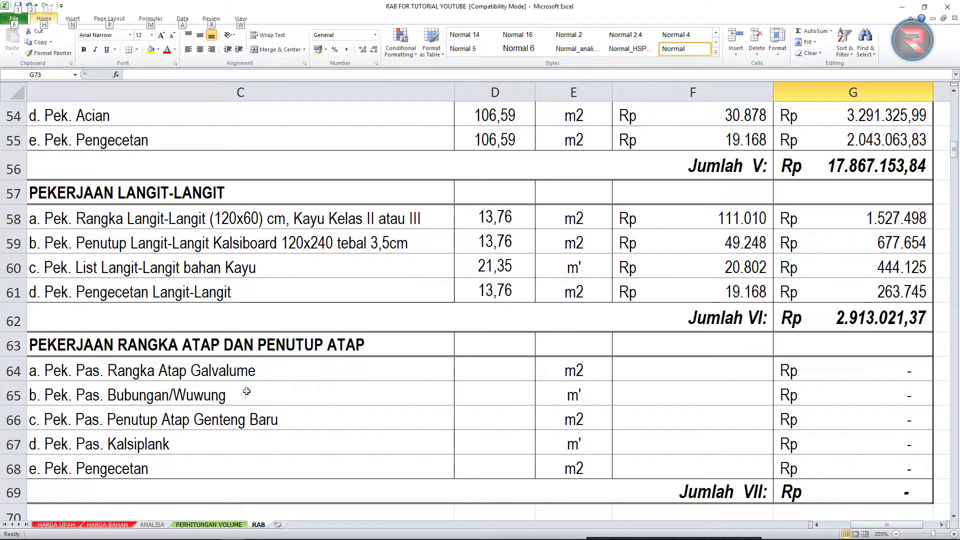
pyautogui.click(245, 392)
pyautogui.scroll(-1, 247, 390)
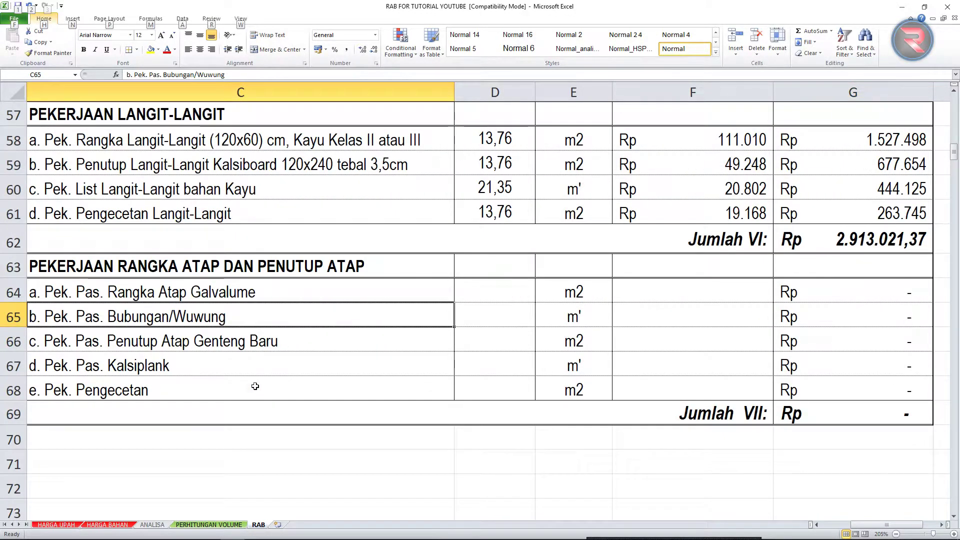
pyautogui.click(473, 371)
pyautogui.scroll(-4, 473, 358)
pyautogui.scroll(4, 474, 356)
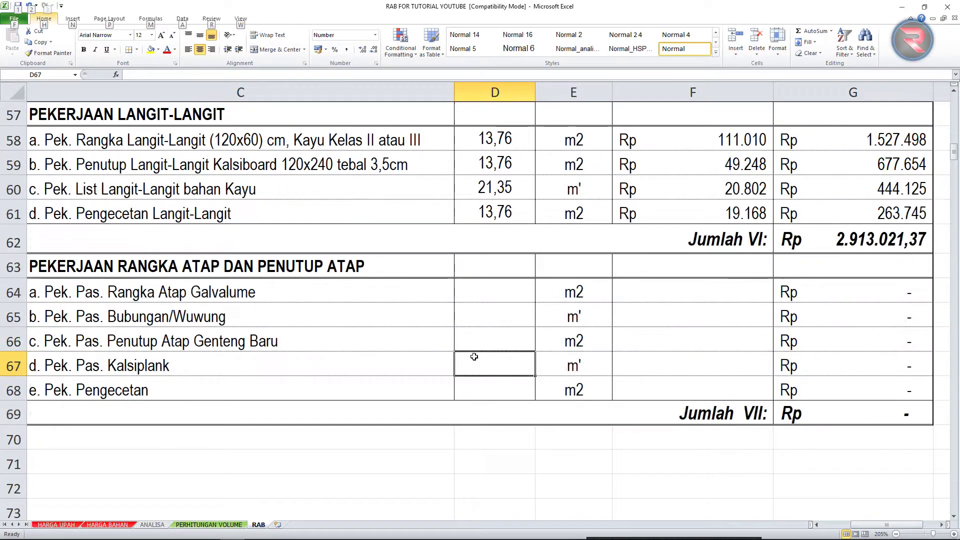
pyautogui.click(440, 417)
pyautogui.keyDown('ctrl'); pyautogui.scroll(-4, 453, 448); pyautogui.keyUp('ctrl')
pyautogui.keyDown('ctrl'); pyautogui.scroll(1, 453, 449); pyautogui.keyUp('ctrl')
pyautogui.click(168, 284)
pyautogui.click(169, 272)
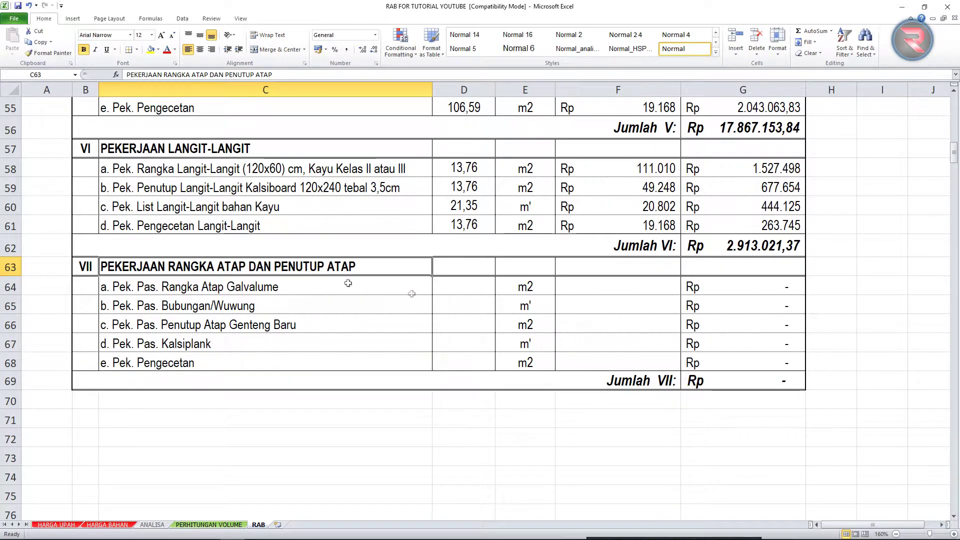
pyautogui.click(115, 290)
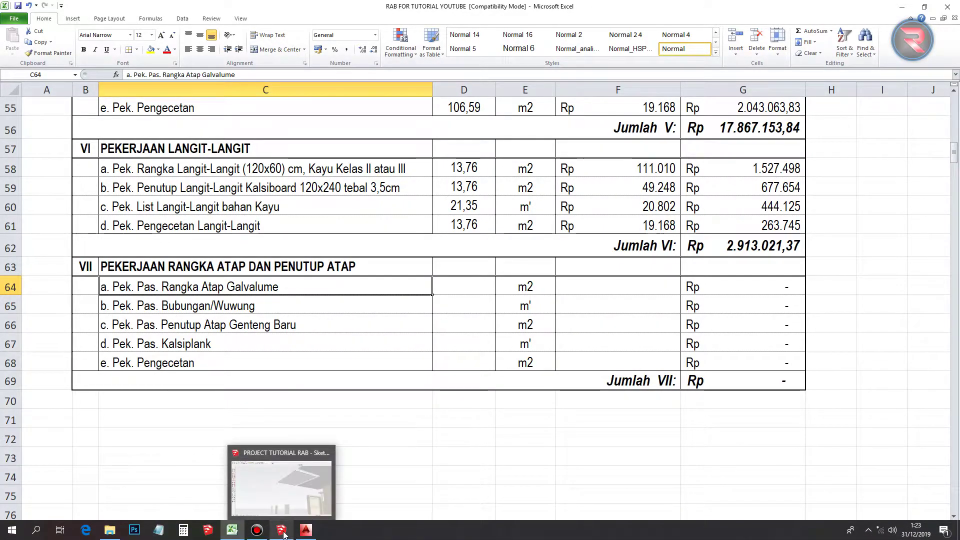
pyautogui.click(280, 530)
# - Show the DINDING layer and unhide all geometry to reveal the roofed house
pyautogui.moveTo(401, 313); pyautogui.dragTo(435, 182)
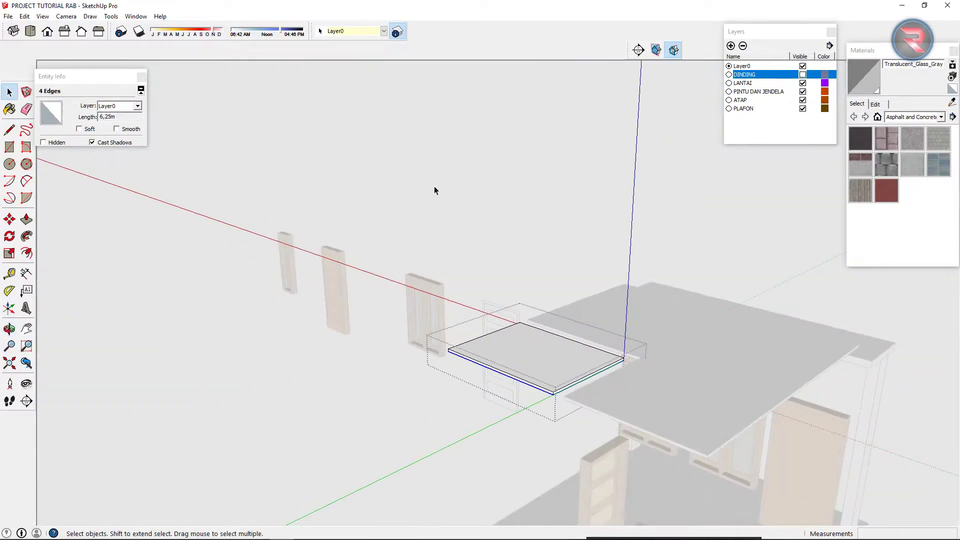
pyautogui.click(444, 211)
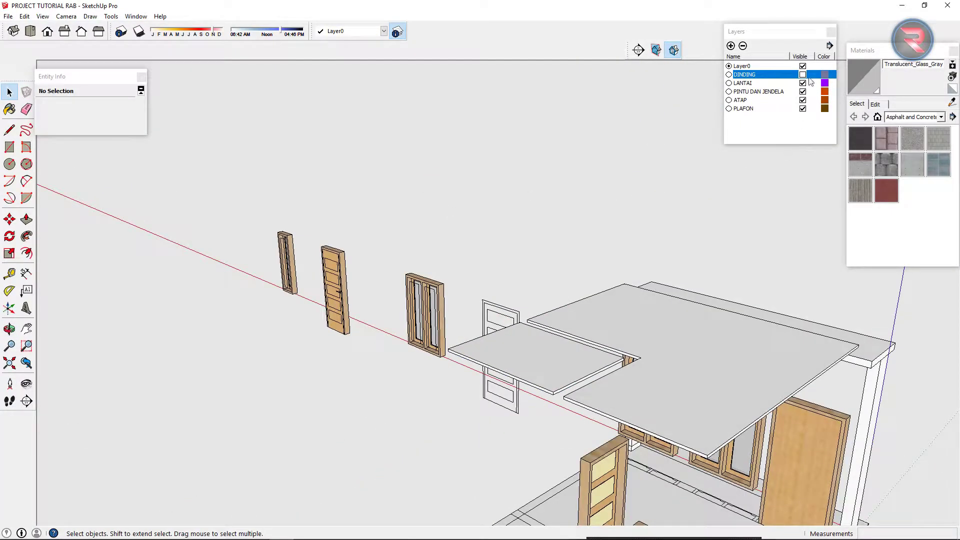
pyautogui.click(802, 75)
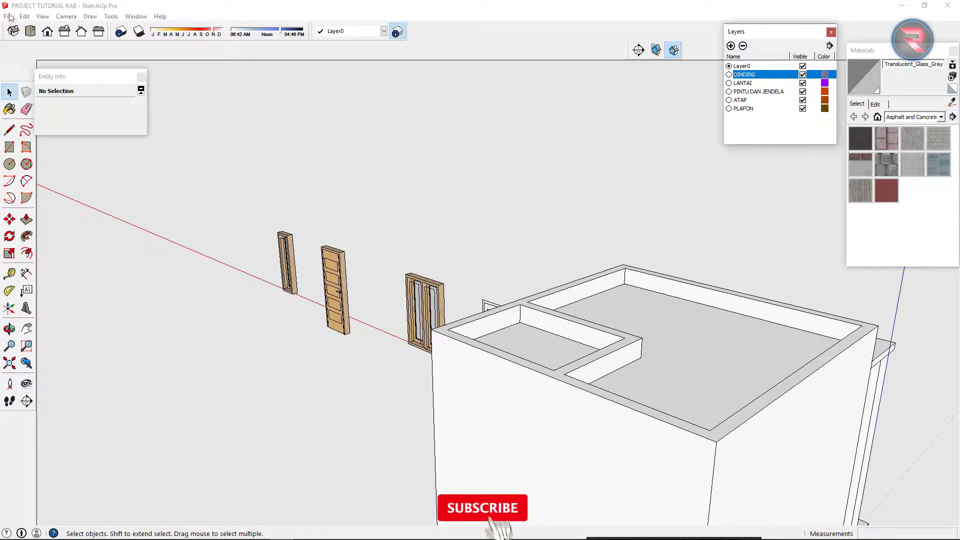
pyautogui.click(24, 16)
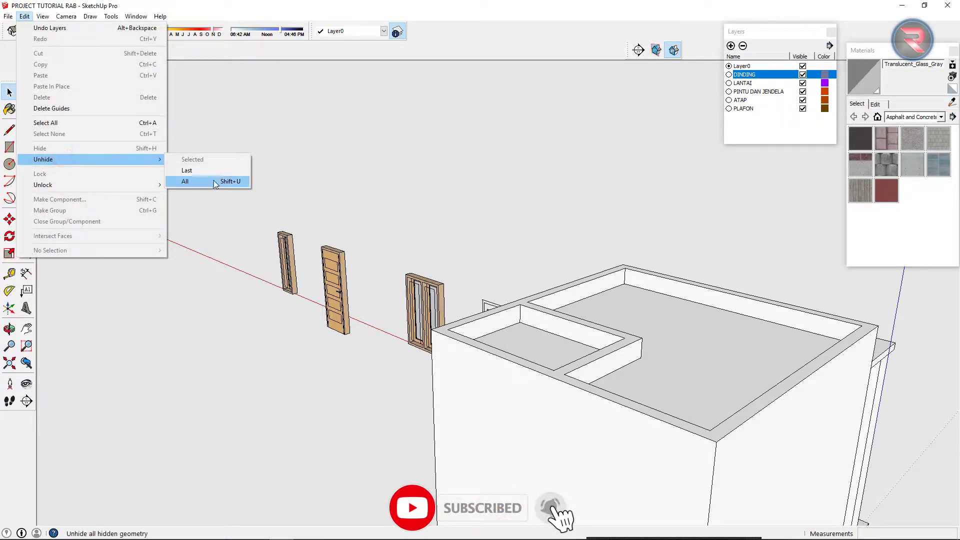
pyautogui.click(186, 181)
pyautogui.moveTo(212, 180)
pyautogui.mouseDown()
pyautogui.moveTo(486, 393)
pyautogui.moveTo(199, 396)
pyautogui.mouseUp()
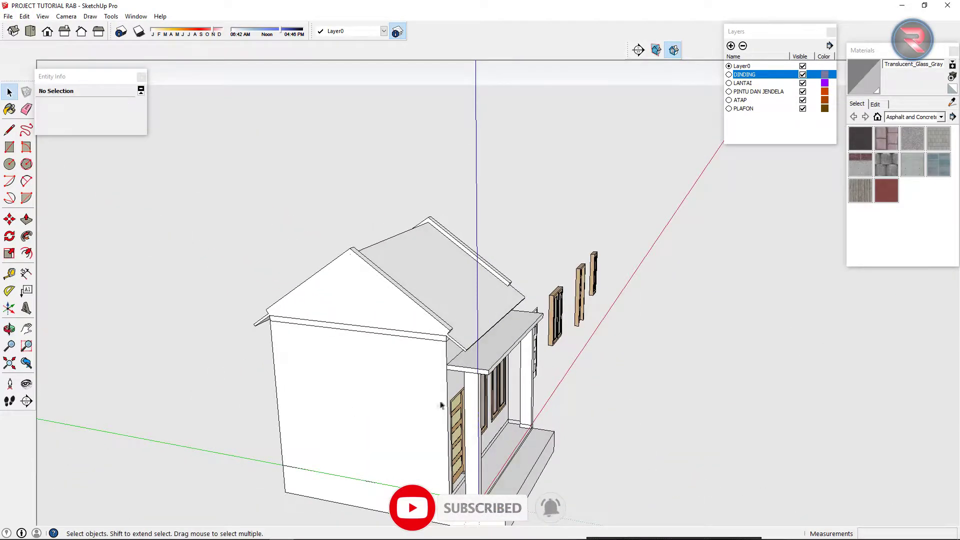
pyautogui.moveTo(441, 406); pyautogui.dragTo(456, 353)
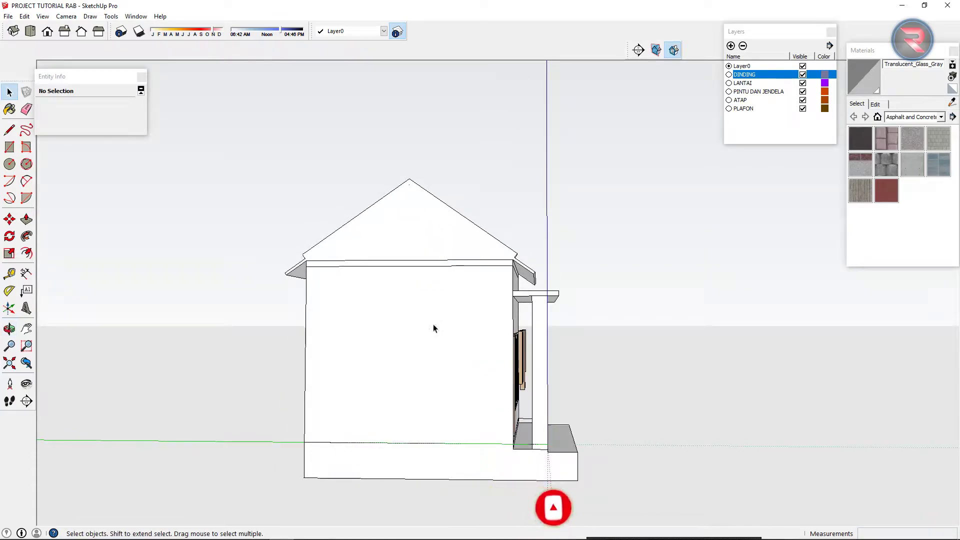
pyautogui.scroll(3, 444, 250)
pyautogui.moveTo(375, 243)
pyautogui.mouseDown()
pyautogui.moveTo(548, 325)
pyautogui.moveTo(596, 367)
pyautogui.mouseUp()
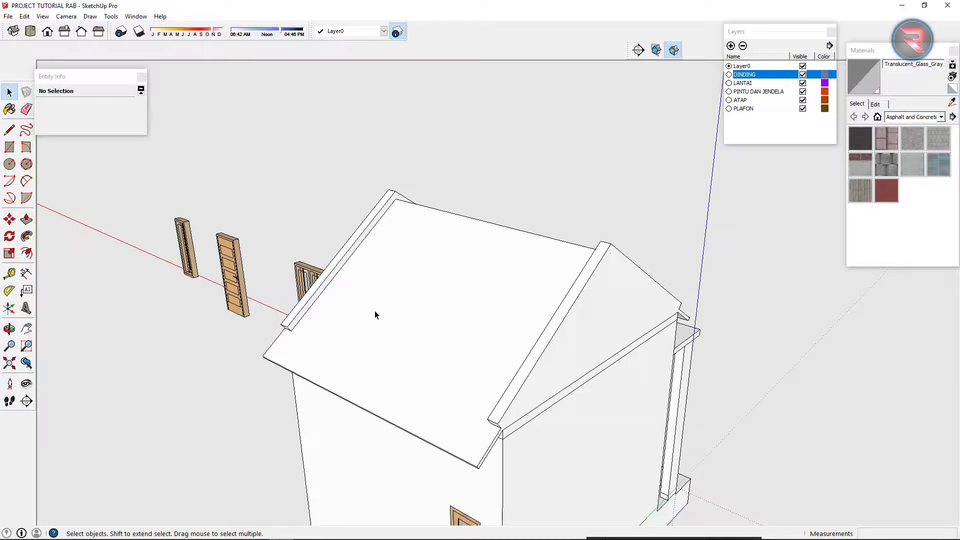
pyautogui.moveTo(375, 314)
pyautogui.mouseDown()
pyautogui.moveTo(405, 421)
pyautogui.moveTo(397, 367)
pyautogui.mouseUp()
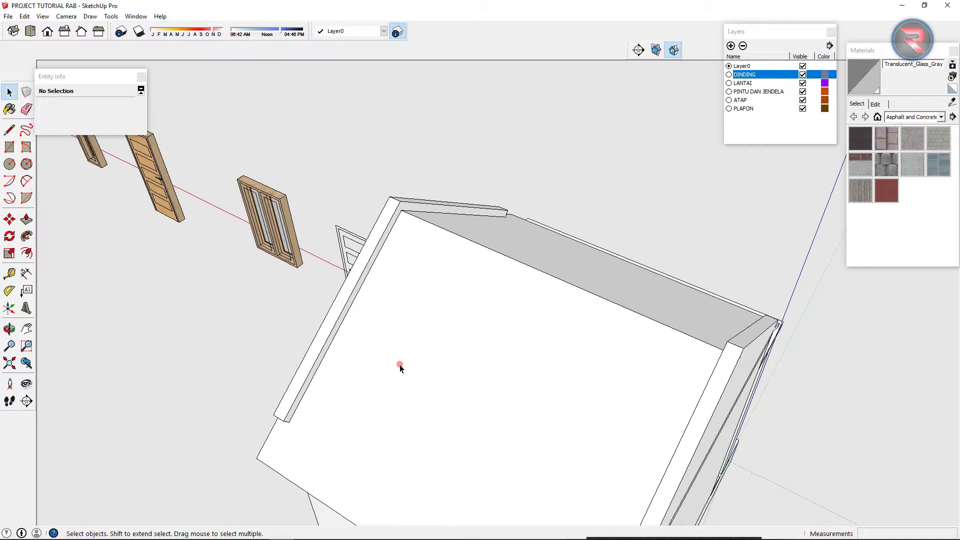
# - Open the roof group and select both roof slopes to read their 23 m² area
pyautogui.doubleClick(397, 365)
pyautogui.scroll(-3, 243, 322)
pyautogui.click(241, 318)
pyautogui.click(549, 406)
pyautogui.doubleClick(404, 303)
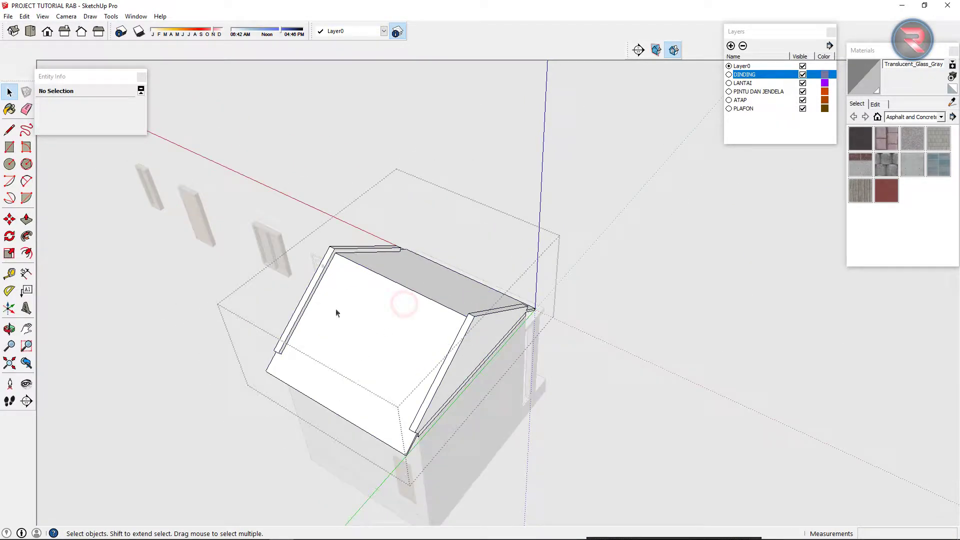
pyautogui.click(360, 318)
pyautogui.moveTo(428, 368); pyautogui.dragTo(434, 195)
pyautogui.keyDown('shift'); pyautogui.click(407, 216); pyautogui.keyUp('shift')
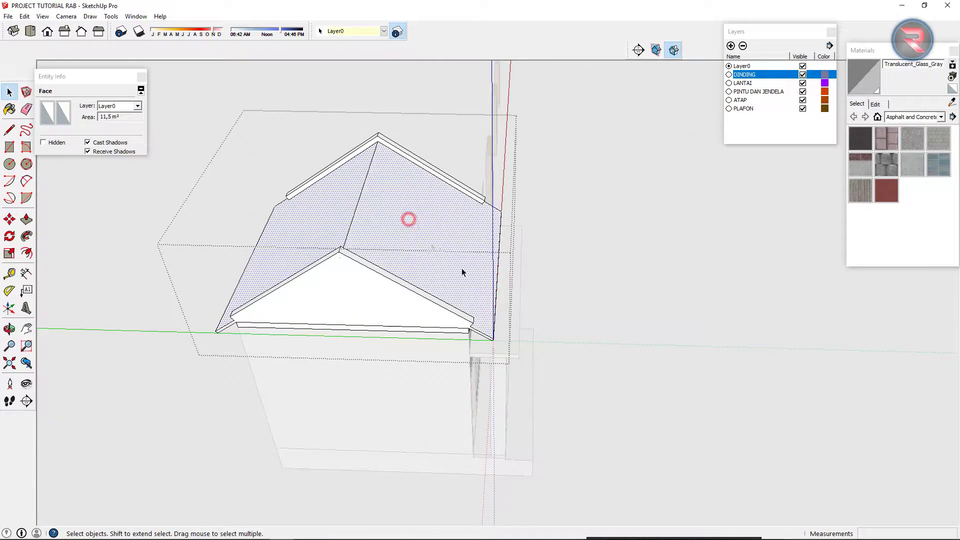
pyautogui.moveTo(430, 246); pyautogui.dragTo(251, 237)
pyautogui.press('space')
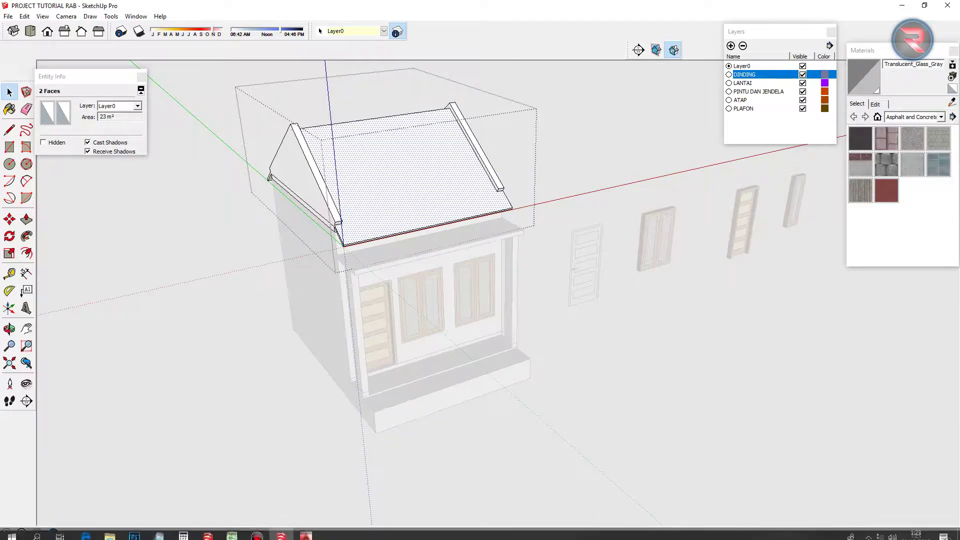
# - Enter 23 as the roof frame quantity in D64
pyautogui.click(231, 529)
pyautogui.click(445, 283)
pyautogui.write('23')
pyautogui.press('Return')
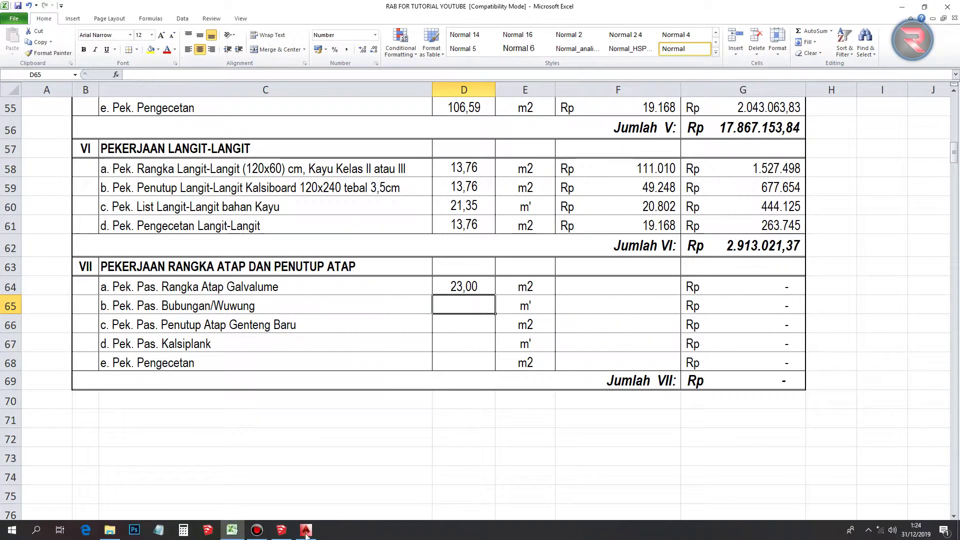
# - Measure the 3,70 m ridge edge and enter it as the ridge quantity in D65
pyautogui.click(281, 536)
pyautogui.scroll(5, 380, 300)
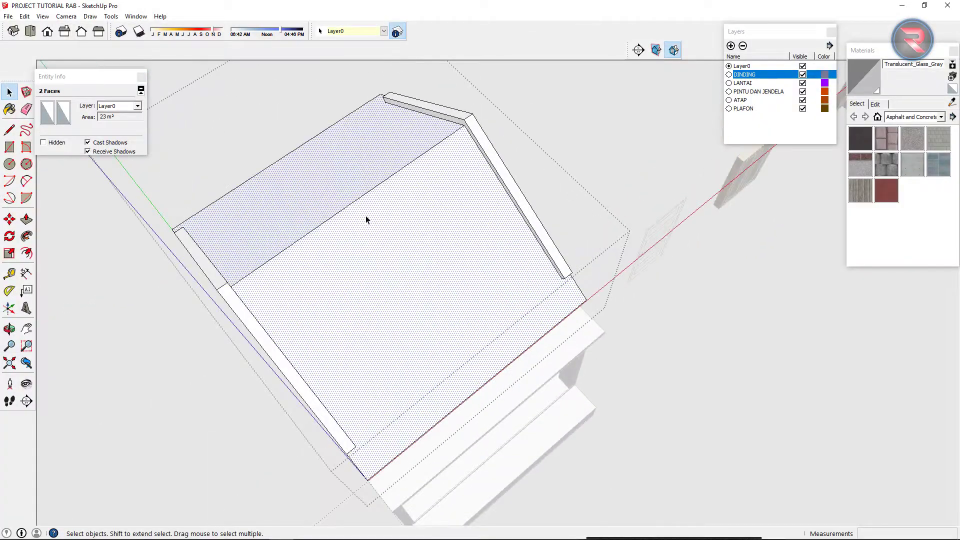
pyautogui.scroll(2, 360, 205)
pyautogui.click(357, 195)
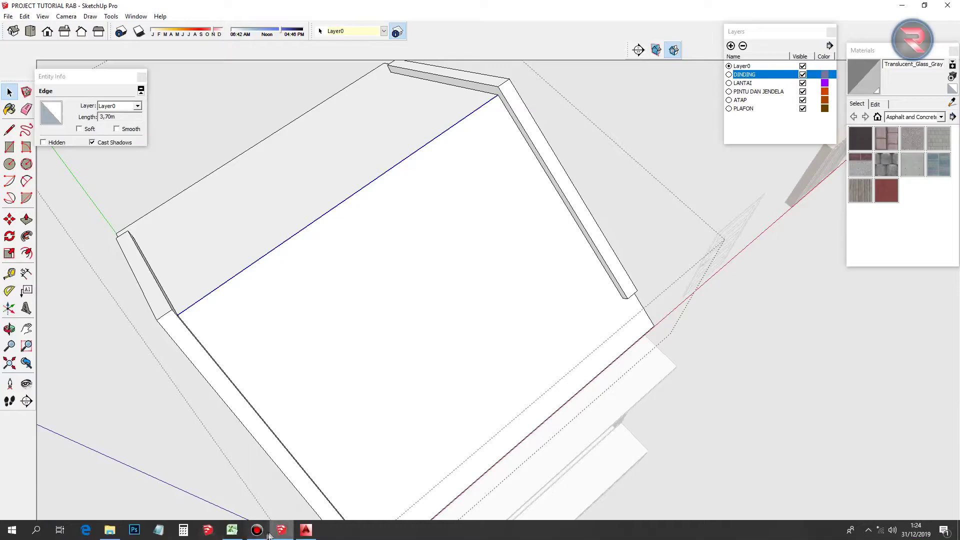
pyautogui.click(231, 529)
pyautogui.write('3,70')
pyautogui.press('Return')
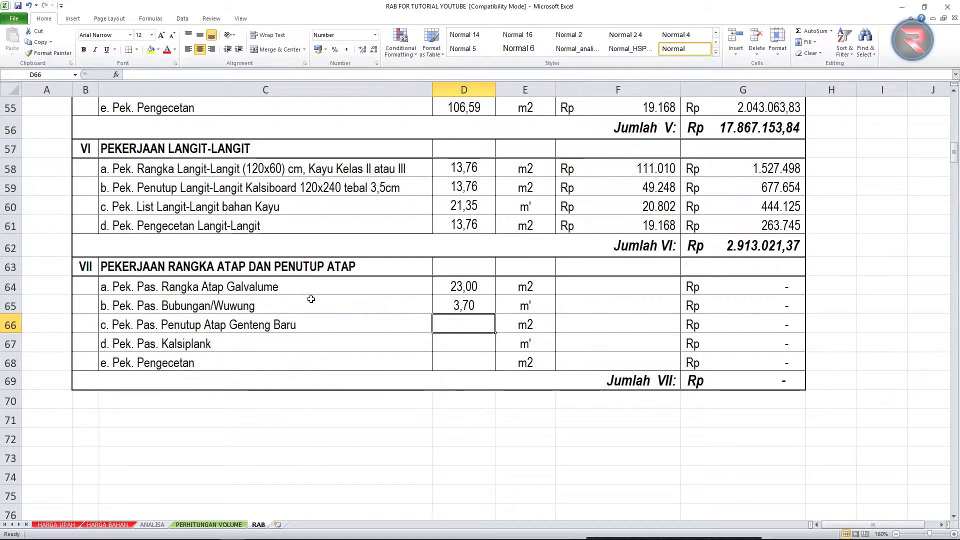
# - Set the roof tile quantity in D66 to =D64
pyautogui.write('=')
pyautogui.click(450, 287)
pyautogui.press('Return')
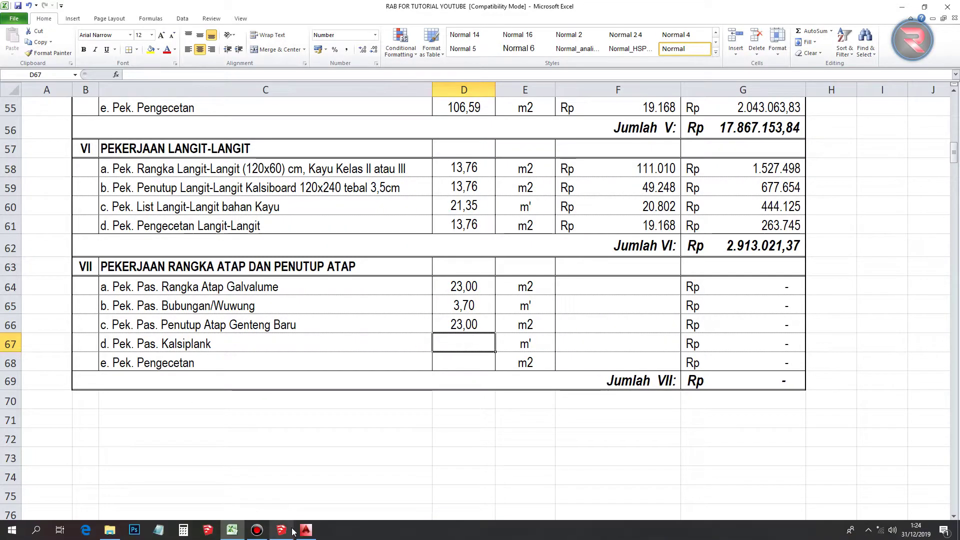
pyautogui.click(281, 530)
pyautogui.scroll(-5, 392, 208)
# - Orbit around the house and open the roof group for editing
pyautogui.scroll(-3, 595, 142)
pyautogui.scroll(5, 500, 200)
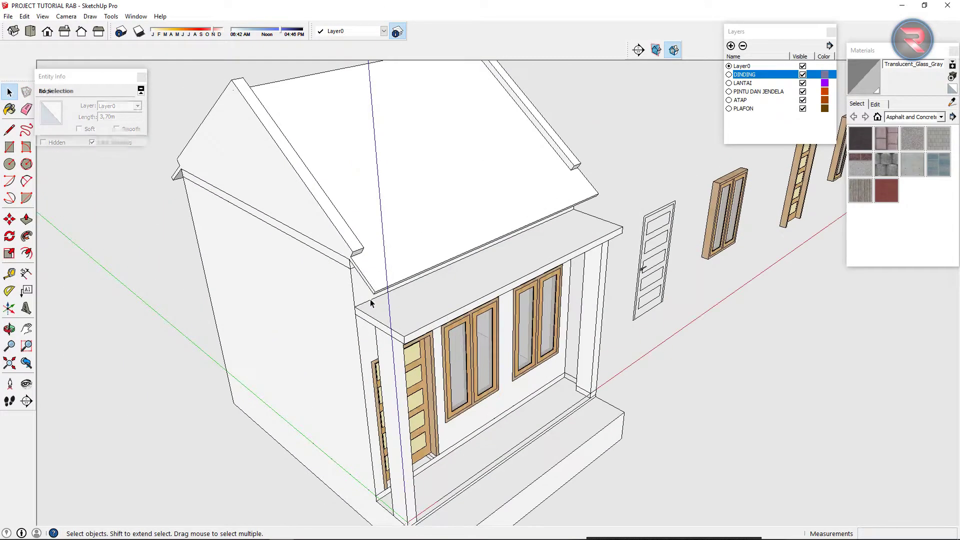
pyautogui.moveTo(500, 200); pyautogui.dragTo(426, 275)
pyautogui.press('space')
pyautogui.scroll(5, 426, 275)
pyautogui.scroll(-2, 539, 145)
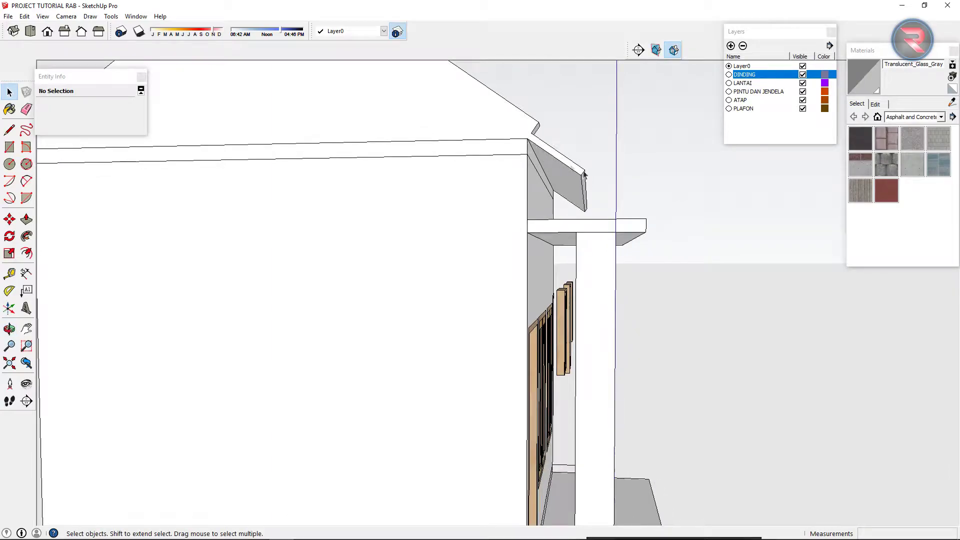
pyautogui.scroll(-3, 571, 168)
pyautogui.scroll(2, 445, 149)
pyautogui.click(443, 148)
pyautogui.scroll(2, 438, 142)
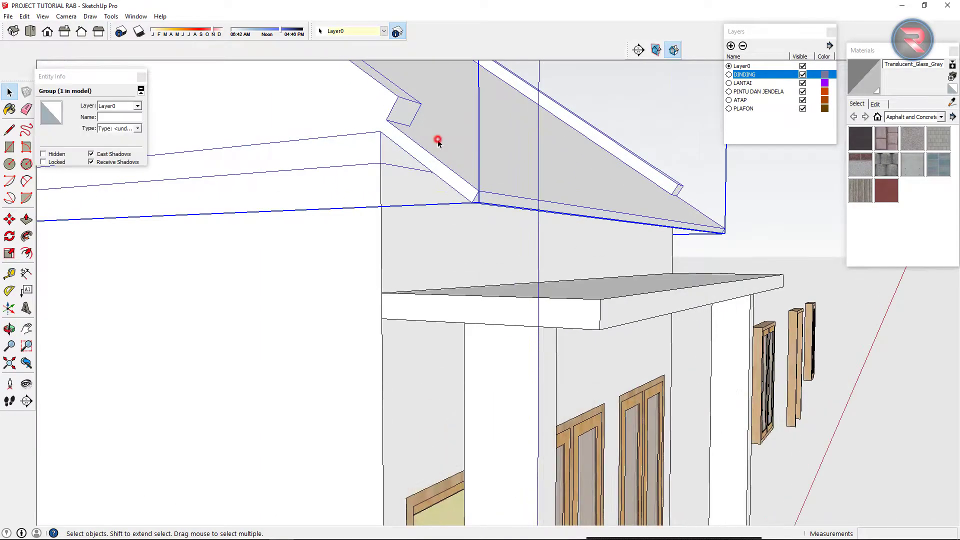
pyautogui.doubleClick(438, 143)
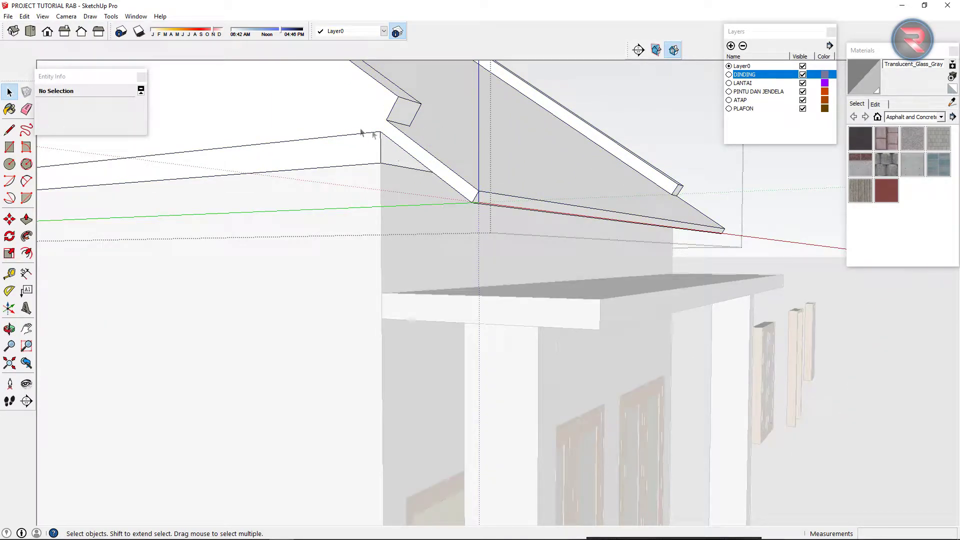
# - Select the roof edges, starting with the 0,50 m gable edge, totalling 10,00 m
pyautogui.click(401, 149)
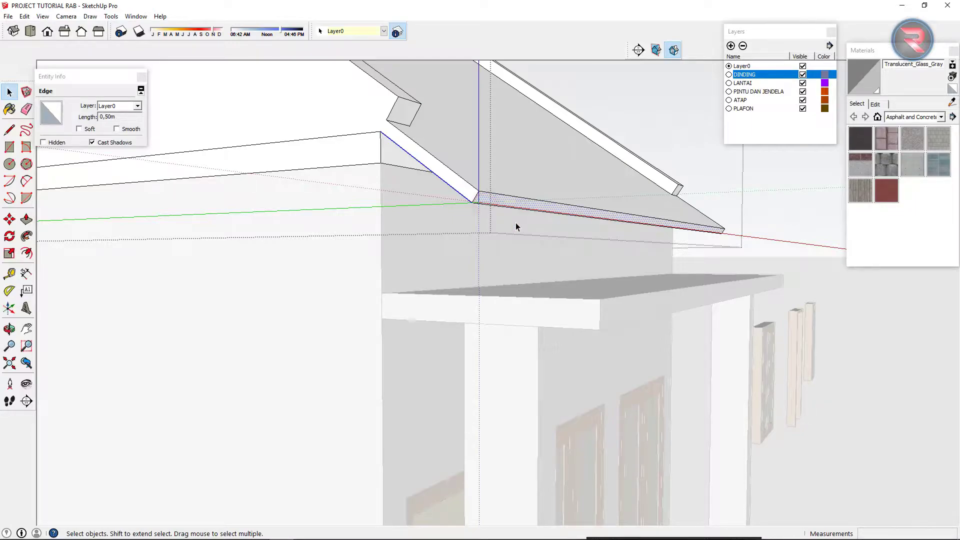
pyautogui.keyDown('shift'); pyautogui.click(483, 202); pyautogui.keyUp('shift')
pyautogui.scroll(3, 481, 201)
pyautogui.scroll(2, 477, 199)
pyautogui.keyDown('shift'); pyautogui.click(478, 199); pyautogui.keyUp('shift')
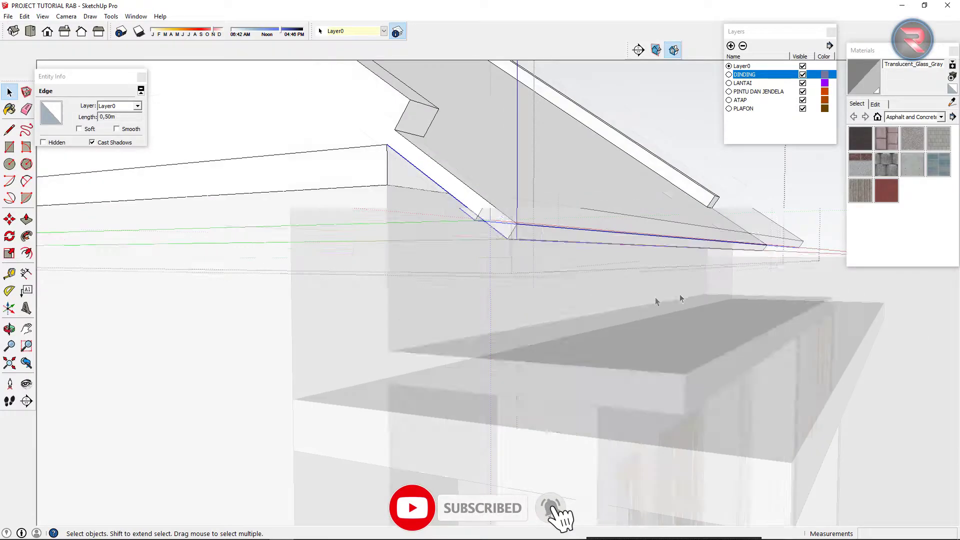
pyautogui.moveTo(467, 207)
pyautogui.mouseDown()
pyautogui.moveTo(137, 260)
pyautogui.moveTo(462, 200)
pyautogui.mouseUp()
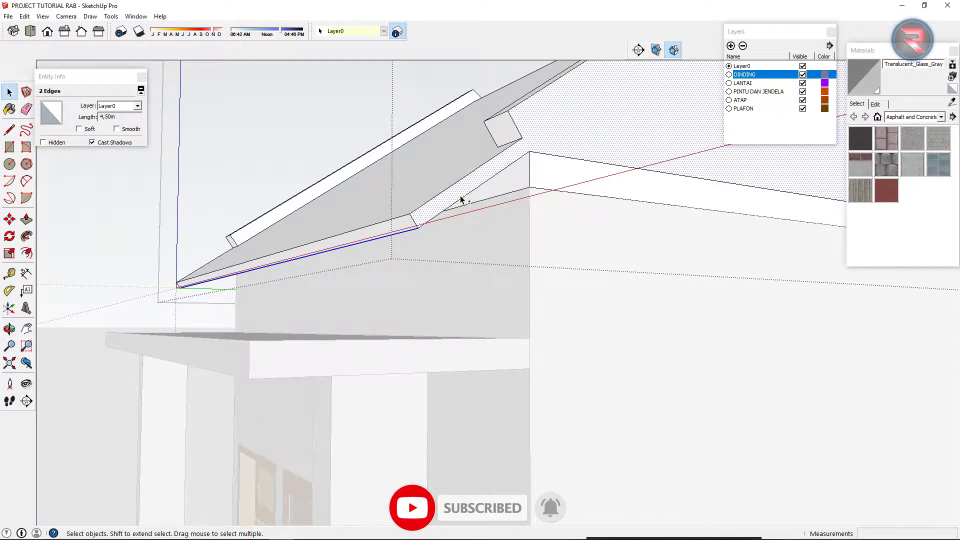
pyautogui.keyDown('shift'); pyautogui.click(458, 199); pyautogui.keyUp('shift')
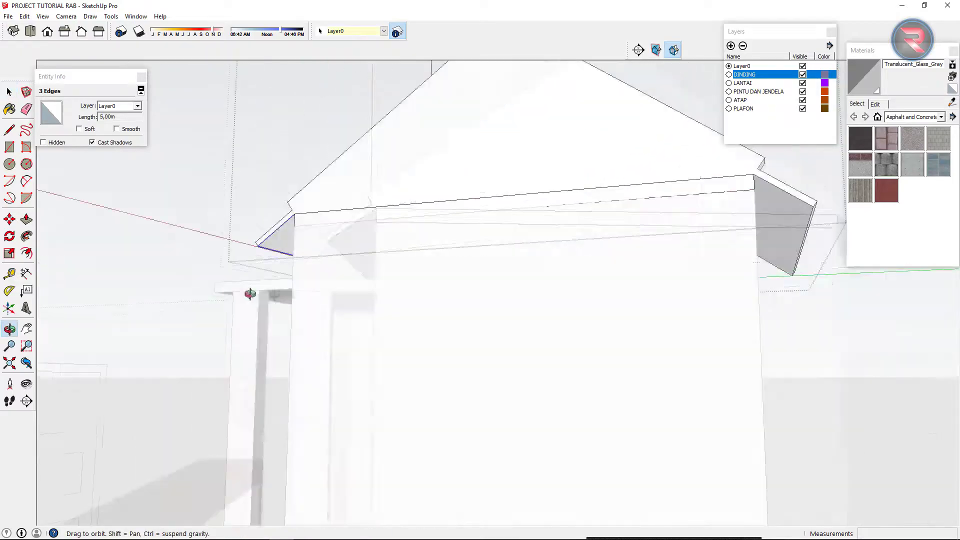
pyautogui.keyDown('shift'); pyautogui.click(736, 176); pyautogui.keyUp('shift')
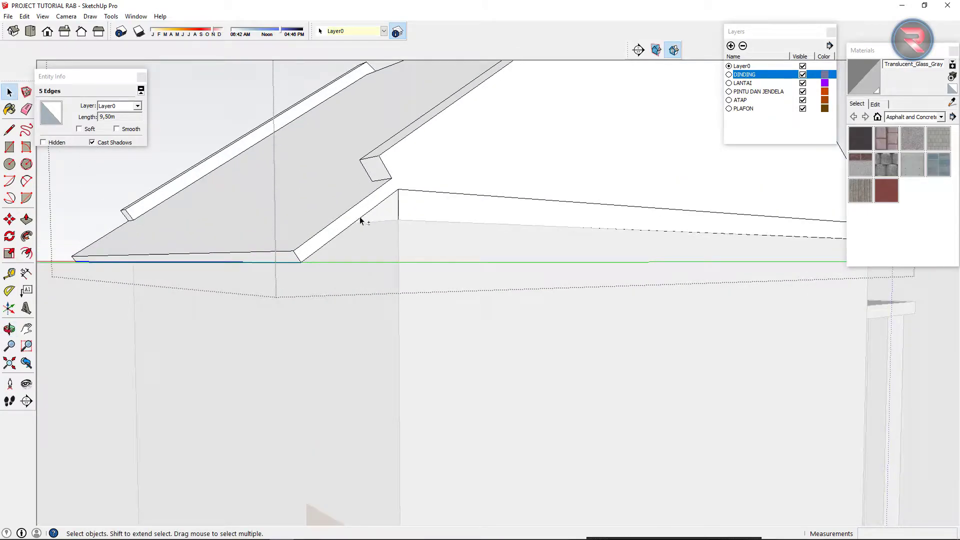
pyautogui.keyDown('shift'); pyautogui.click(361, 218); pyautogui.keyUp('shift')
pyautogui.click(282, 530)
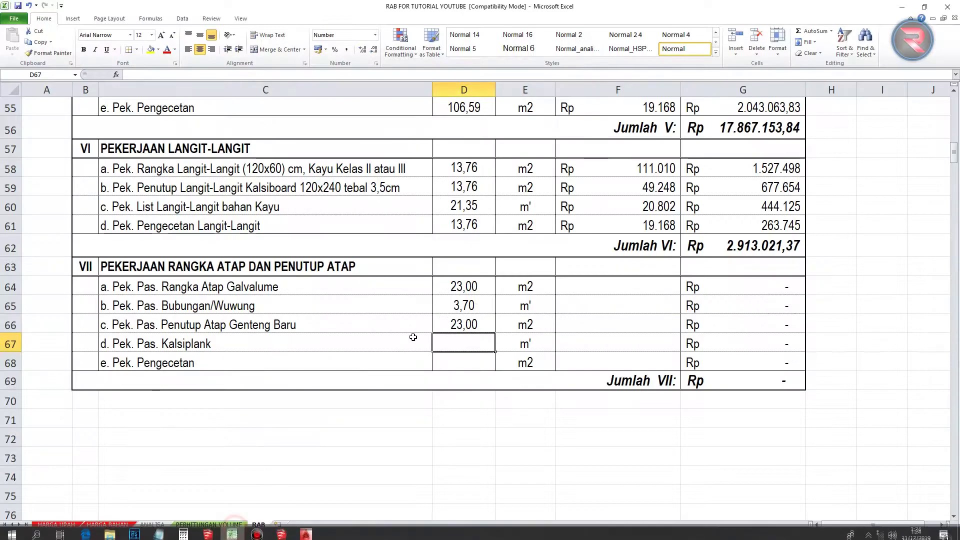
# - Give the Kalsiplank item a quantity of 10 in D67, abandoning a formula started in D68
pyautogui.write('10')
pyautogui.press('Return')
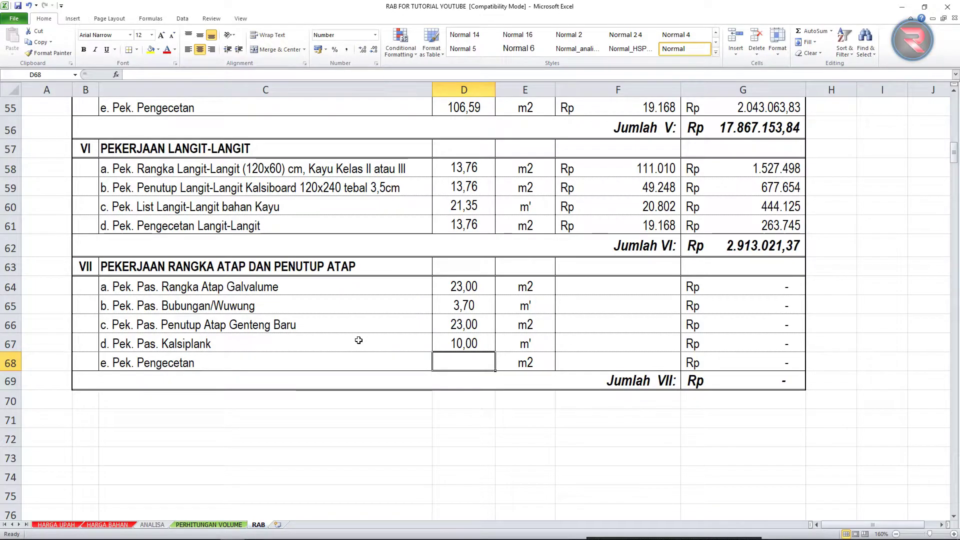
pyautogui.write('=')
pyautogui.press('Up')
pyautogui.press('Up')
pyautogui.press('Up')
pyautogui.press('Up')
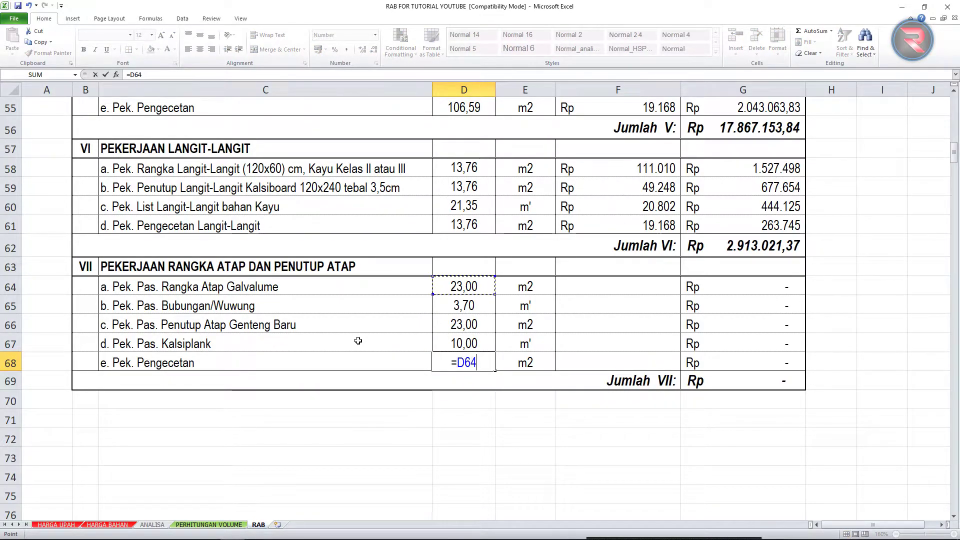
pyautogui.press('Down')
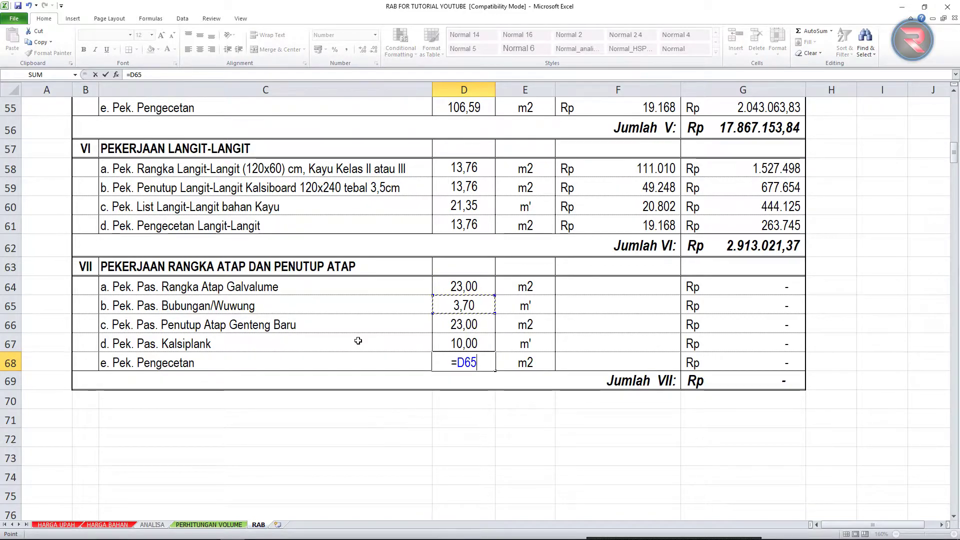
pyautogui.press('Down')
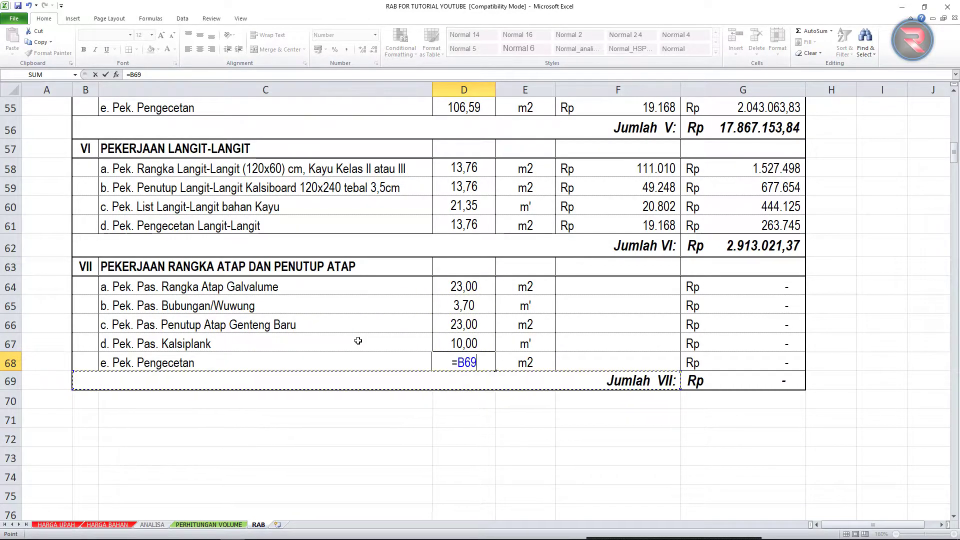
pyautogui.press('Up')
pyautogui.press('Right')
pyautogui.press('Right')
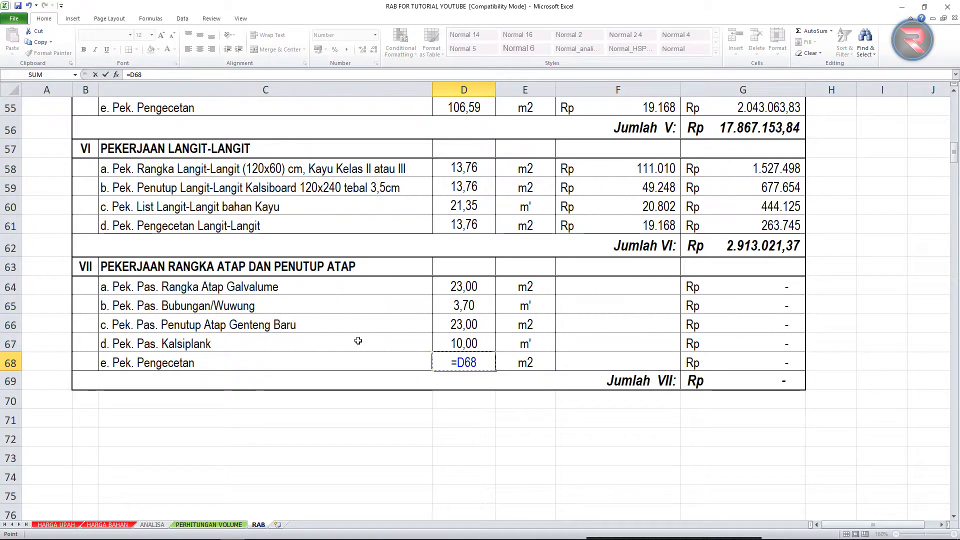
pyautogui.press('Escape')
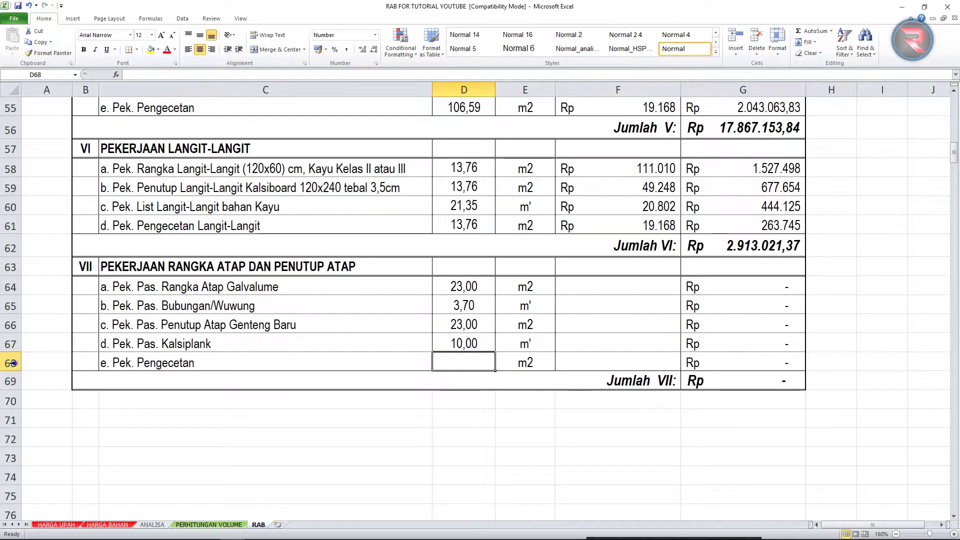
# - Delete row 68, the roof painting item, from section VII
pyautogui.rightClick(11, 364)
pyautogui.click(50, 440)
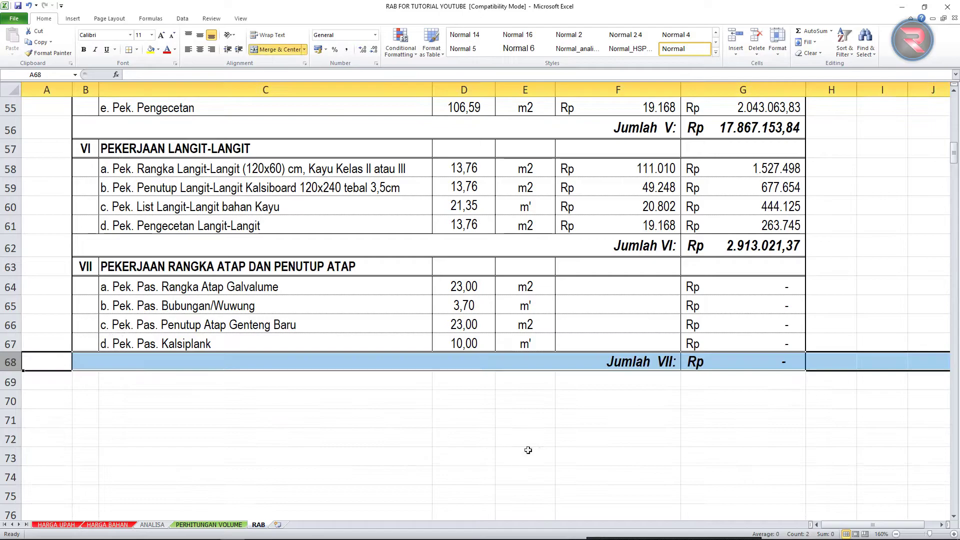
pyautogui.click(497, 454)
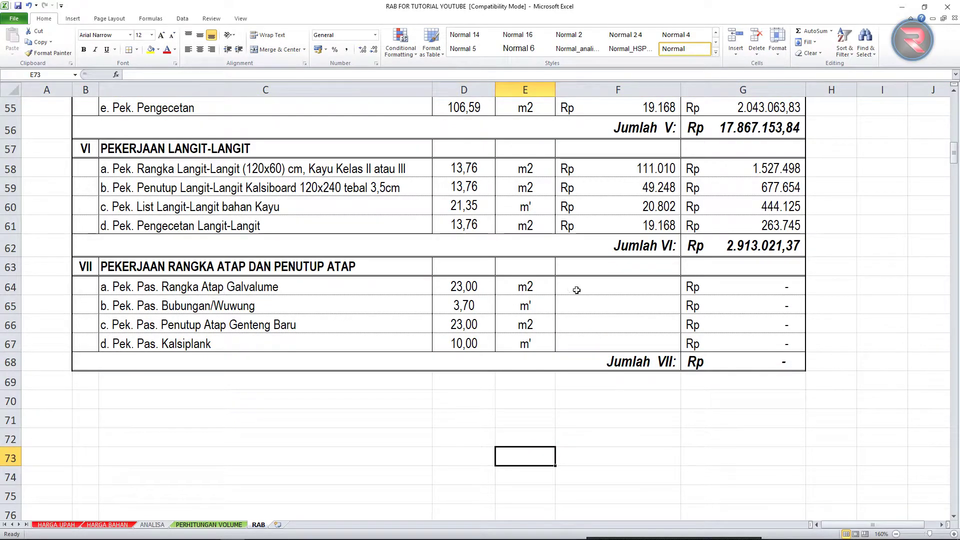
pyautogui.click(602, 283)
pyautogui.hotkey('ctrl', 'pageup')
pyautogui.hotkey('ctrl', 'pageup')
pyautogui.click(231, 304)
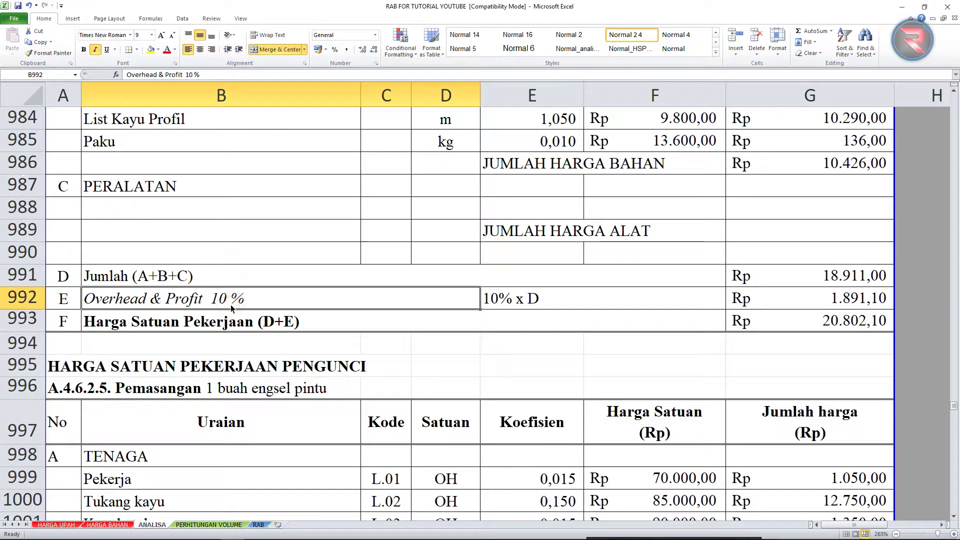
pyautogui.hotkey('ctrl', 'f')
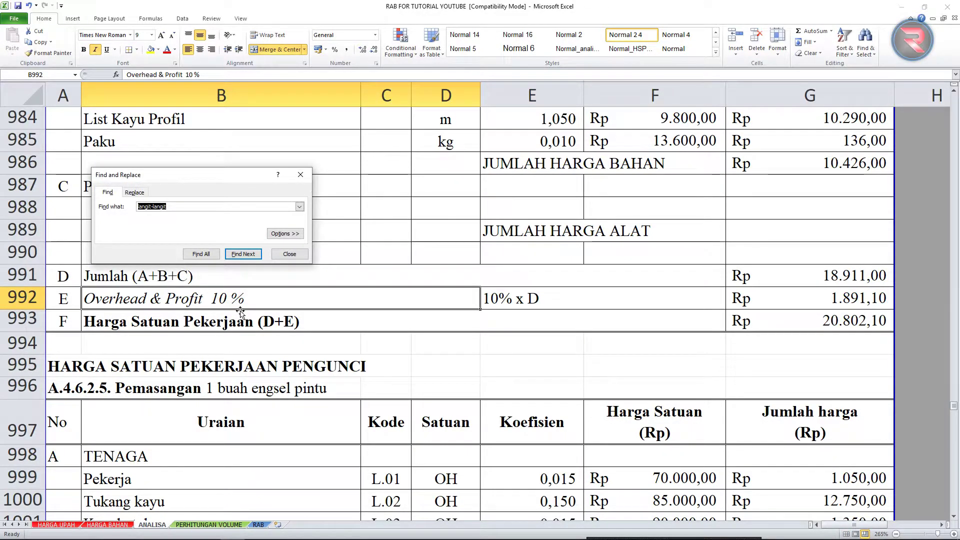
pyautogui.write('Atap')
pyautogui.press('Return')
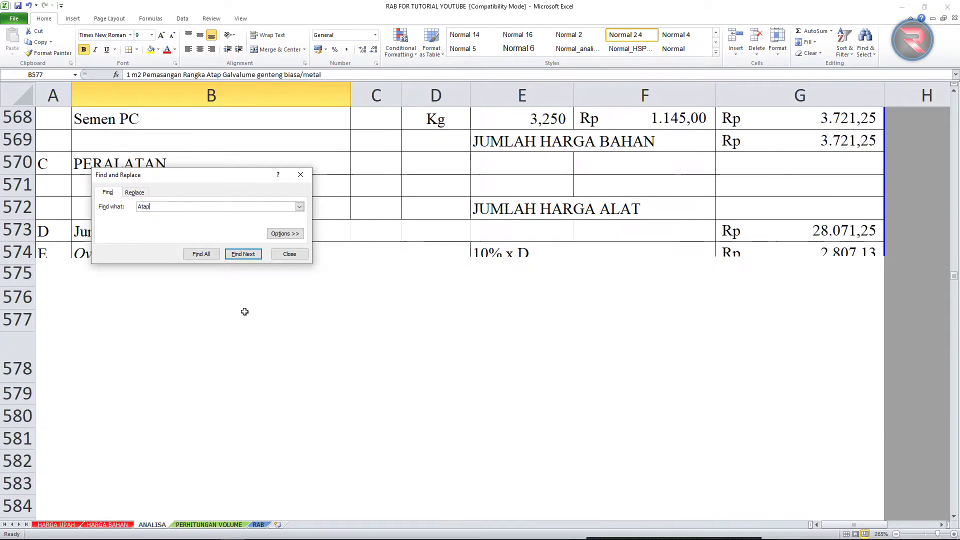
pyautogui.click(299, 176)
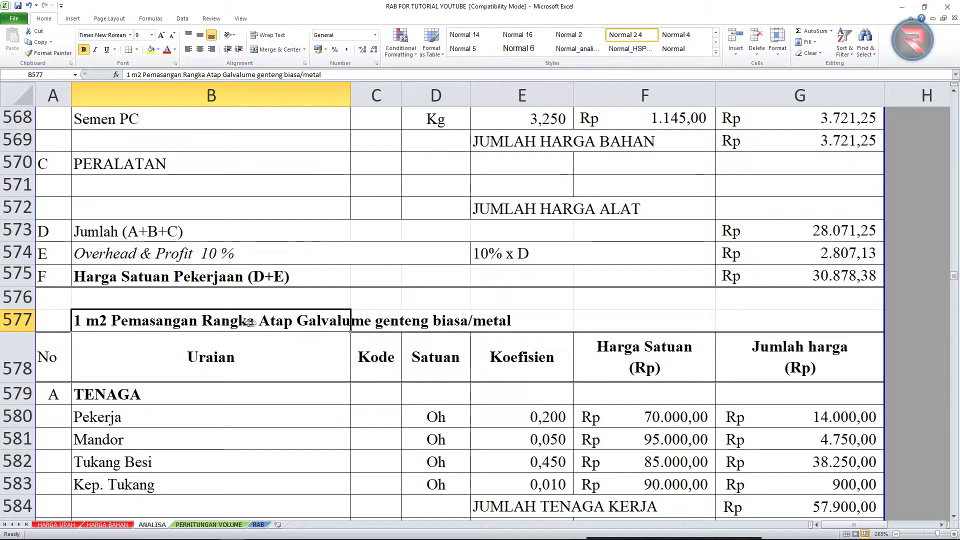
pyautogui.click(258, 525)
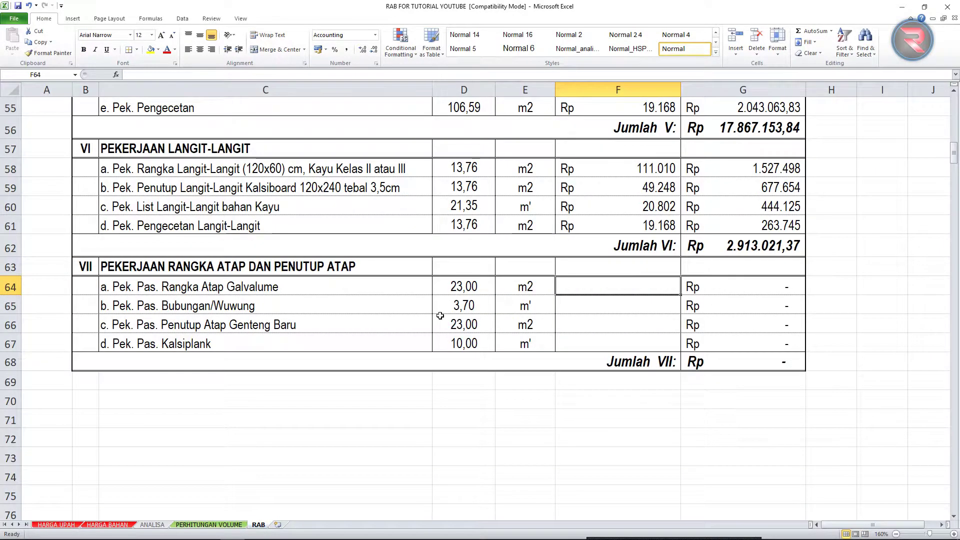
# - Link the galvalume roof-frame unit price in F64 to ANALISA G597, giving Rp 212.545
pyautogui.write('=')
pyautogui.click(152, 525)
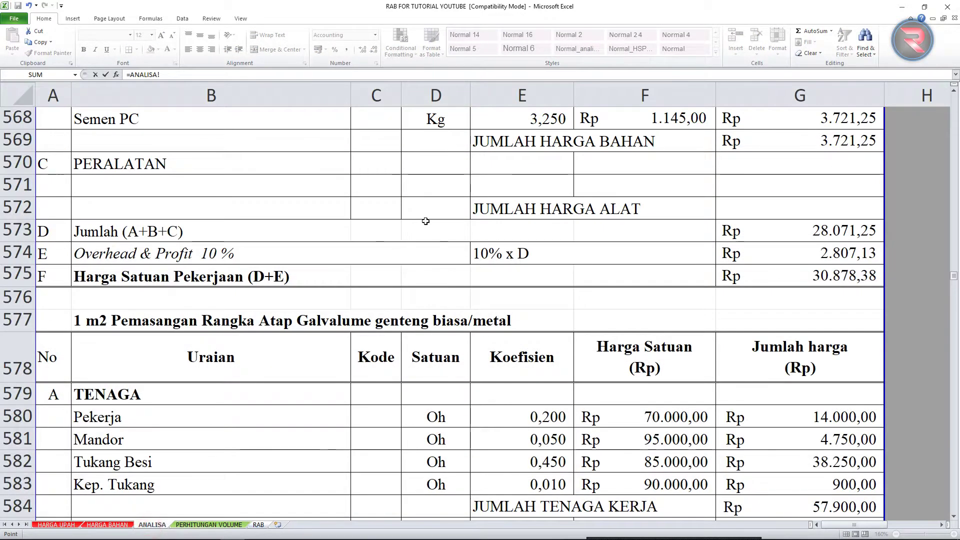
pyautogui.scroll(-6, 444, 225)
pyautogui.scroll(4, 388, 288)
pyautogui.scroll(-4, 387, 288)
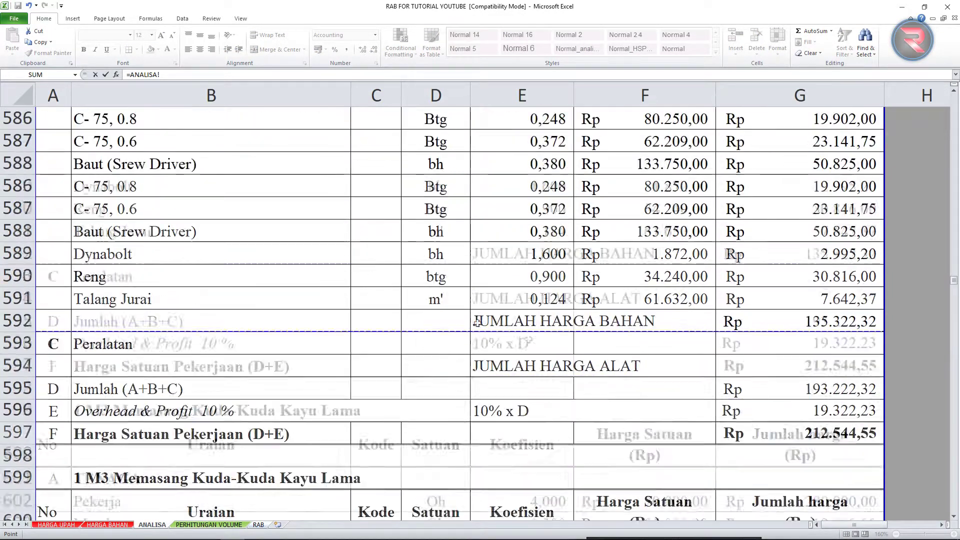
pyautogui.click(775, 366)
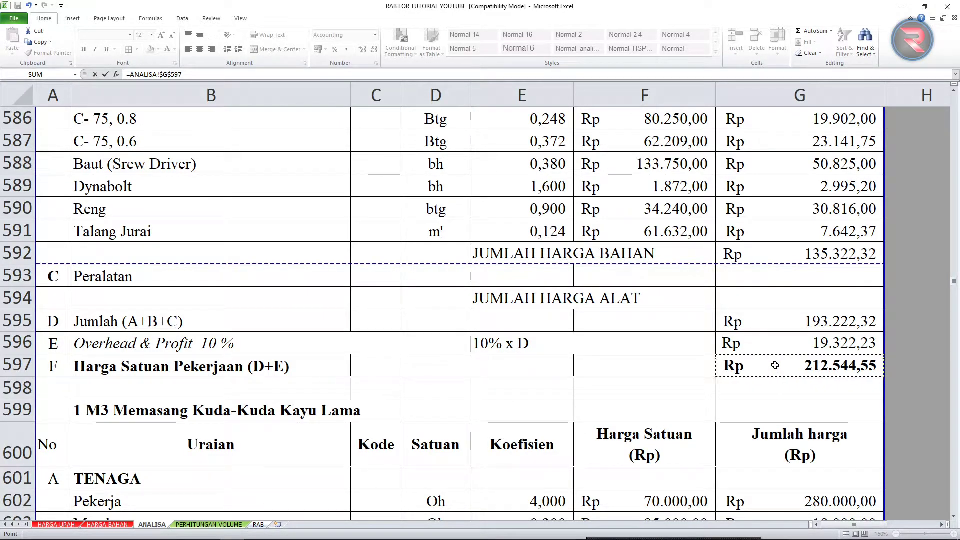
pyautogui.press('Return')
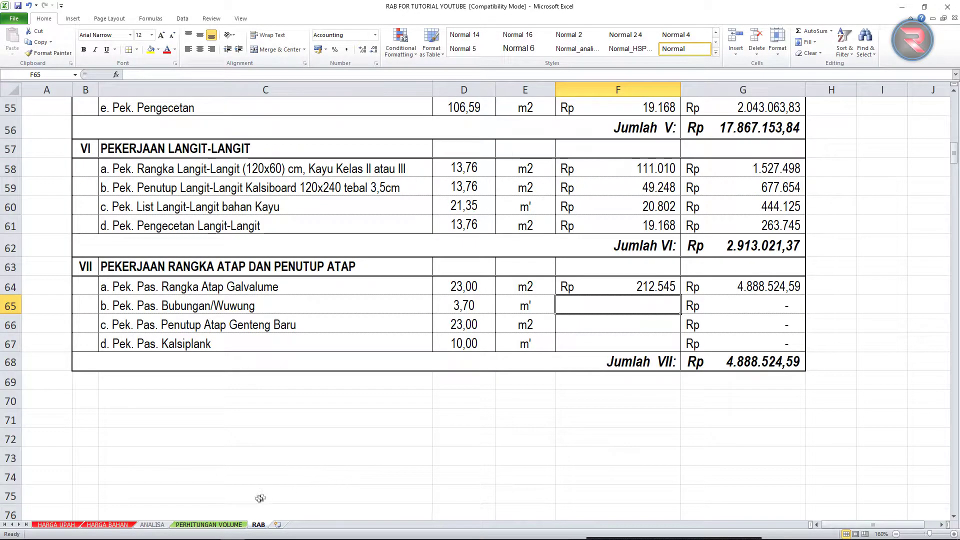
# - Browse the ANALISA sheet for the ridge price, then return to the RAB sheet
pyautogui.click(152, 525)
pyautogui.scroll(-4, 261, 392)
pyautogui.scroll(-1, 262, 392)
pyautogui.keyDown('ctrl'); pyautogui.scroll(-2, 262, 392); pyautogui.keyUp('ctrl')
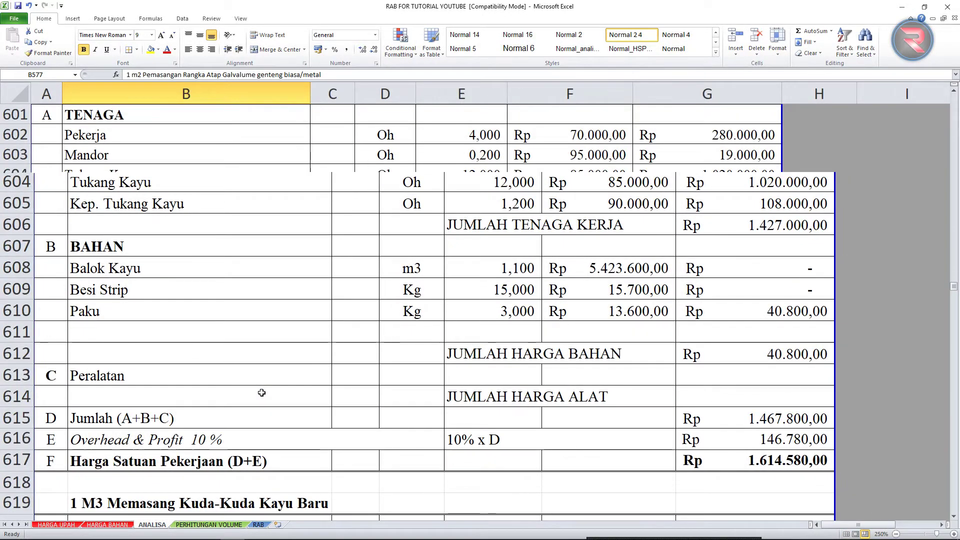
pyautogui.scroll(-9, 261, 392)
pyautogui.scroll(-6, 261, 393)
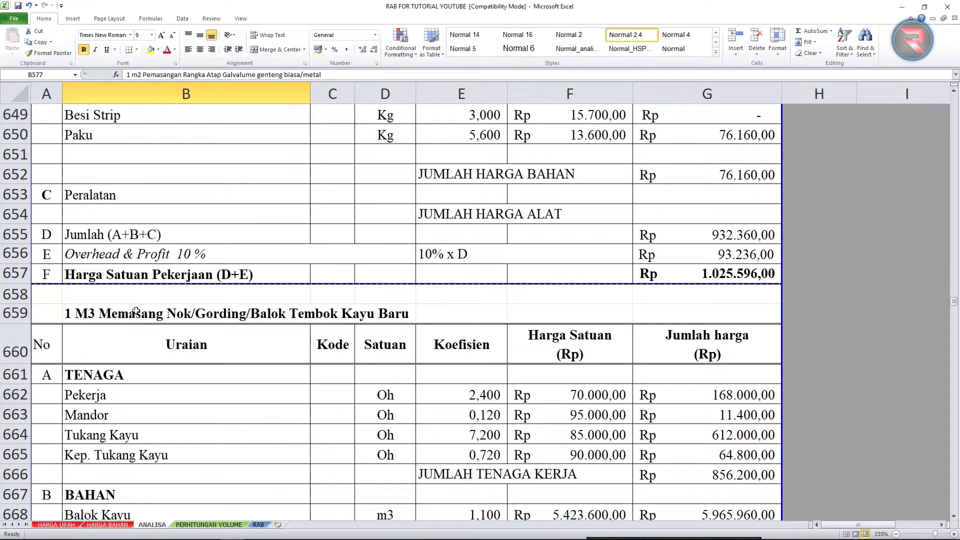
pyautogui.scroll(-3, 139, 306)
pyautogui.scroll(-4, 144, 320)
pyautogui.scroll(-4, 150, 350)
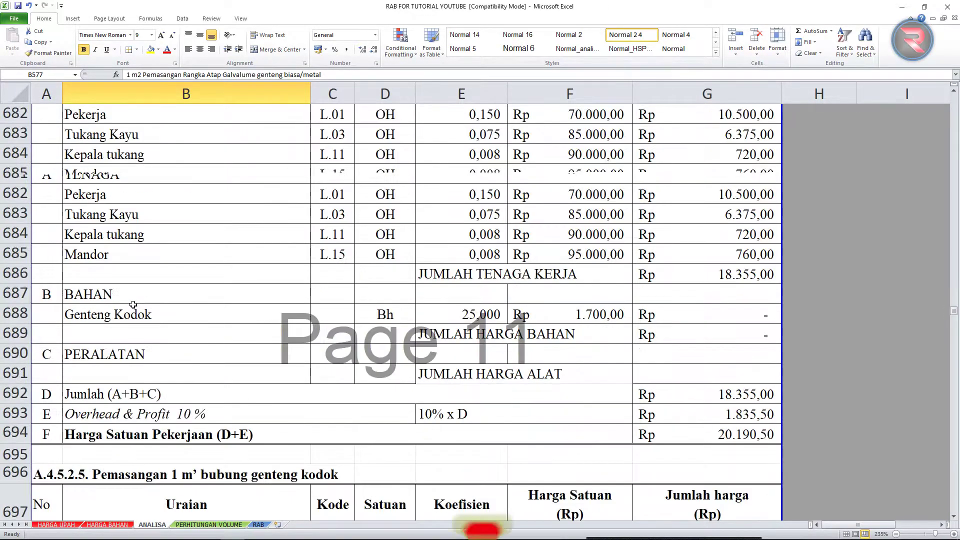
pyautogui.scroll(-3, 156, 266)
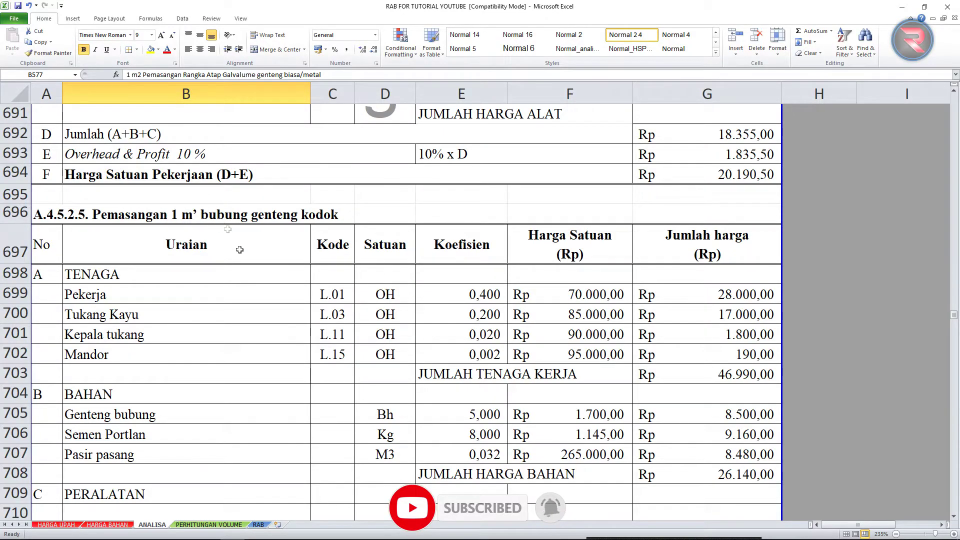
pyautogui.scroll(-5, 239, 249)
pyautogui.scroll(2, 250, 375)
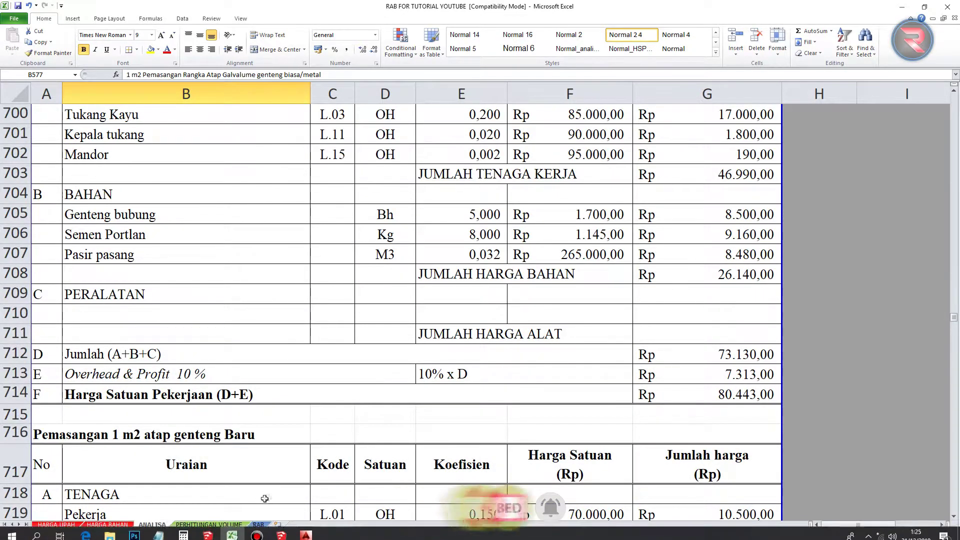
pyautogui.click(258, 524)
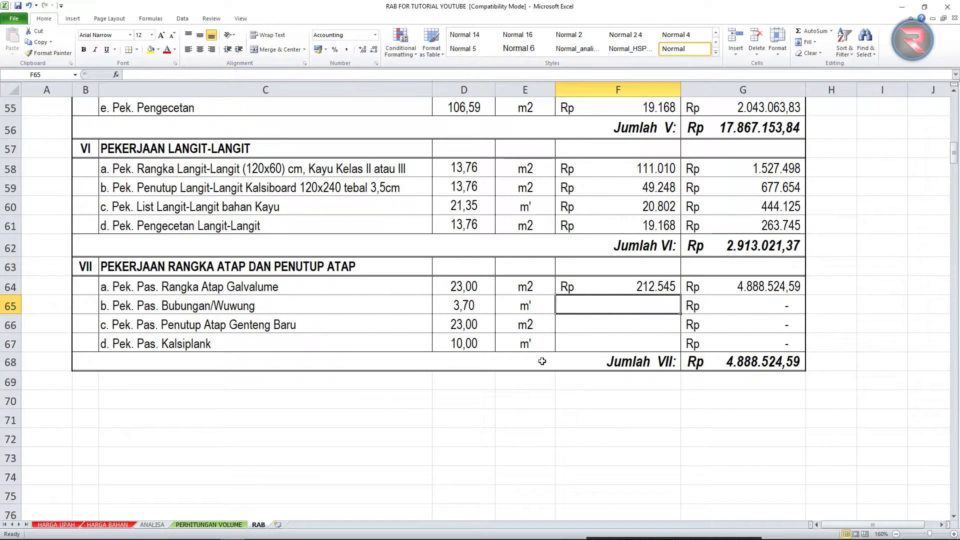
# - Link the ridge unit price to ANALISA cell G714
pyautogui.write('=')
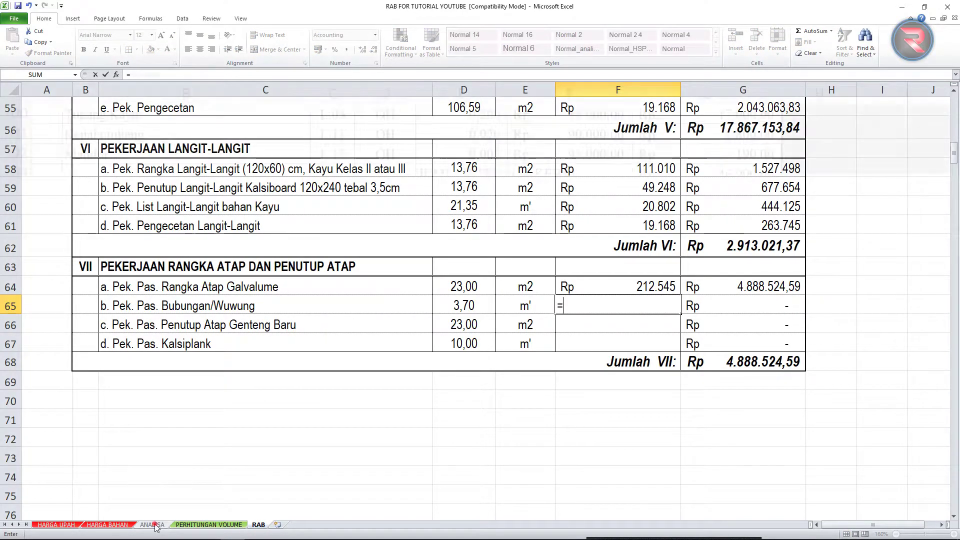
pyautogui.click(153, 524)
pyautogui.scroll(2, 449, 300)
pyautogui.scroll(-3, 450, 300)
pyautogui.click(741, 330)
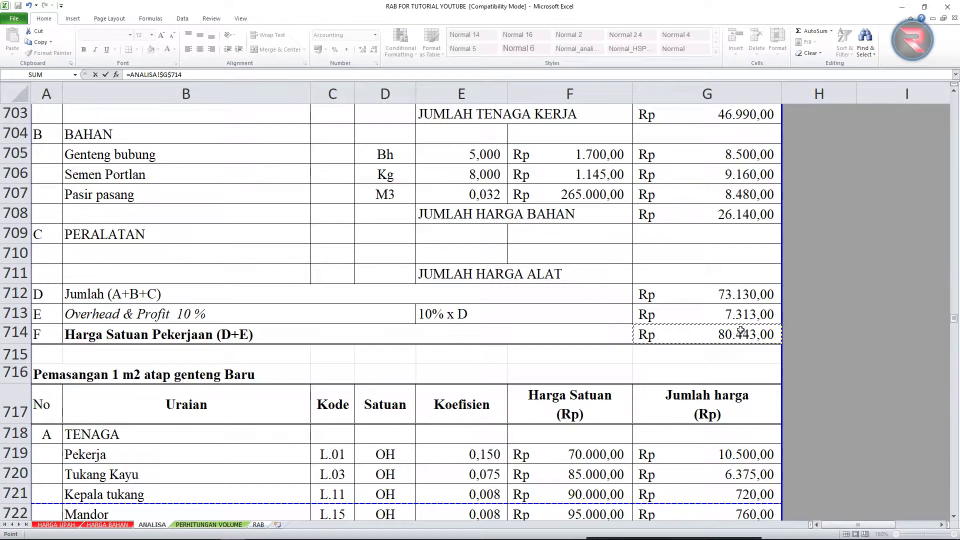
pyautogui.press('Return')
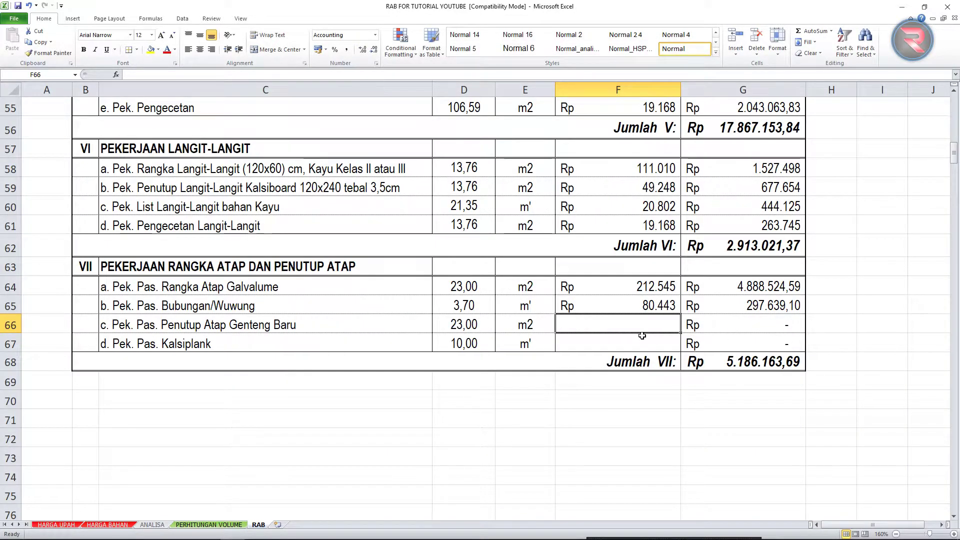
# - Link the roof tile unit price to ANALISA cell G731
pyautogui.write('=')
pyautogui.click(152, 524)
pyautogui.scroll(-5, 719, 361)
pyautogui.click(720, 367)
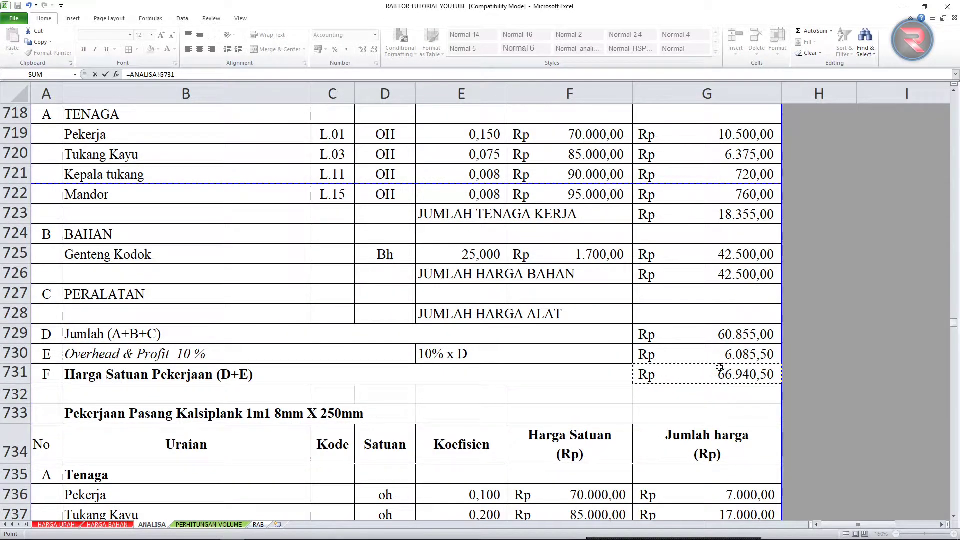
pyautogui.press('Return')
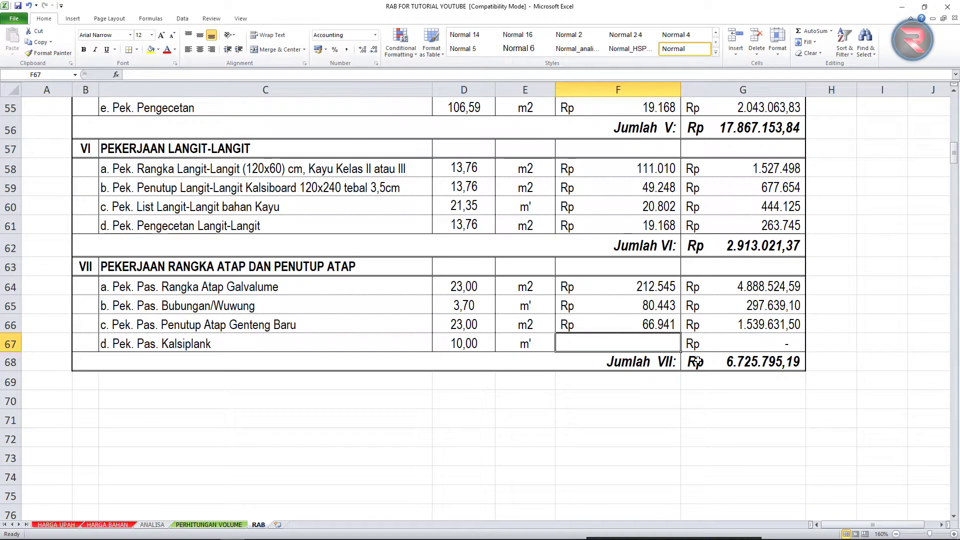
# - Link the Kalsiplank unit price in F67 to ANALISA G749, bringing Jumlah VII to Rp 7.203.800,19
pyautogui.write('=')
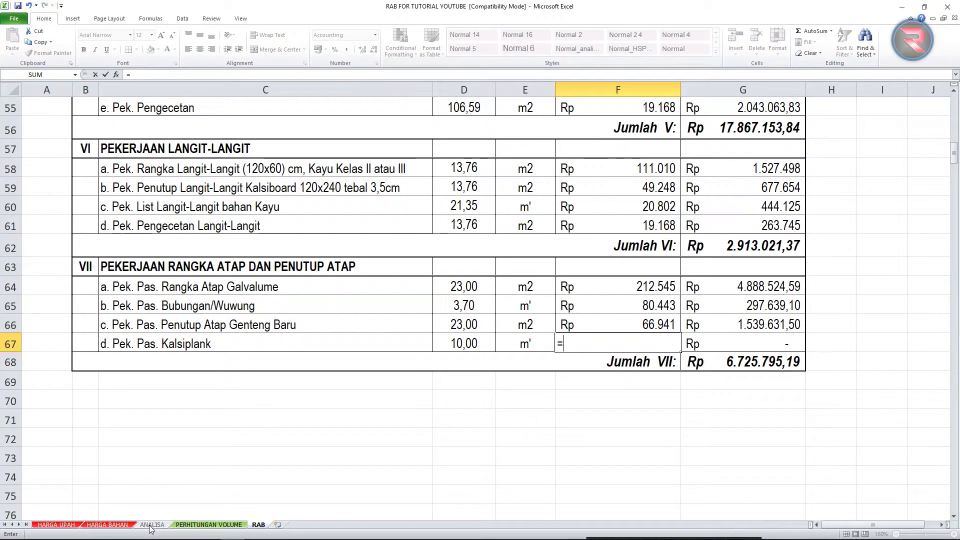
pyautogui.click(152, 524)
pyautogui.scroll(-4, 159, 355)
pyautogui.scroll(-4, 271, 182)
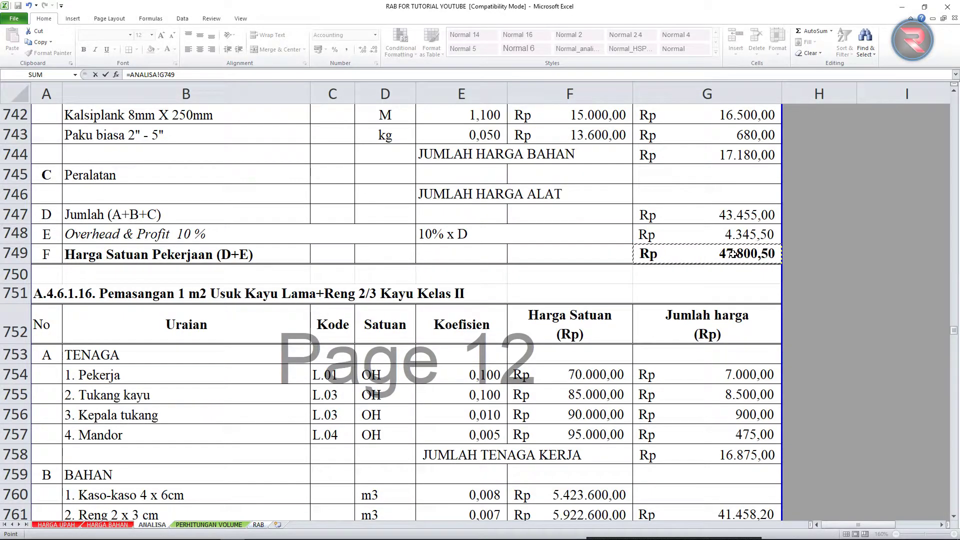
pyautogui.press('Return')
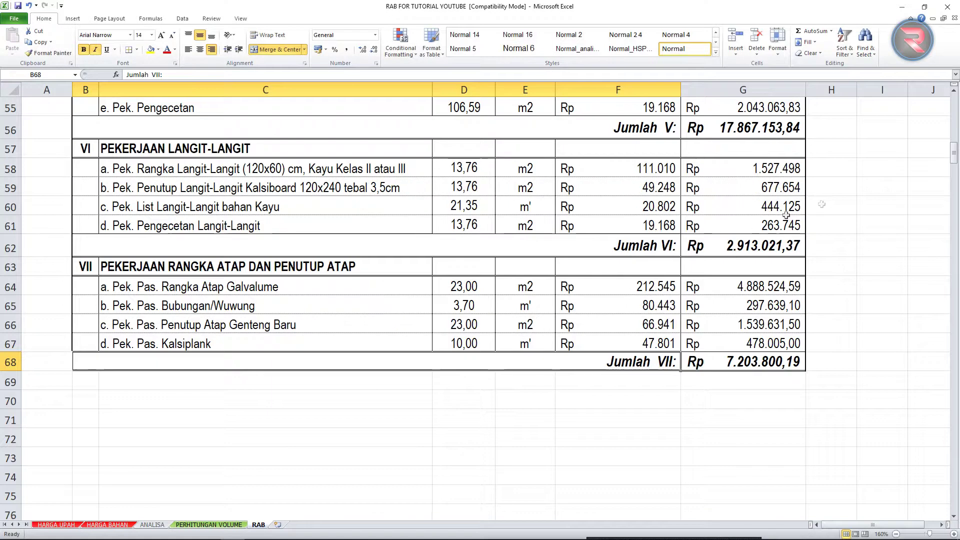
# - Check that the section VII total in G68 reads =SUM(G64:G67), leaving it unchanged
pyautogui.click(735, 396)
pyautogui.click(733, 361)
pyautogui.doubleClick(733, 361)
pyautogui.press('Escape')
# - Glance at the PERHITUNGAN VOLUME sheet, return to RAB, and bring the SketchUp model forward
pyautogui.scroll(1, 728, 375)
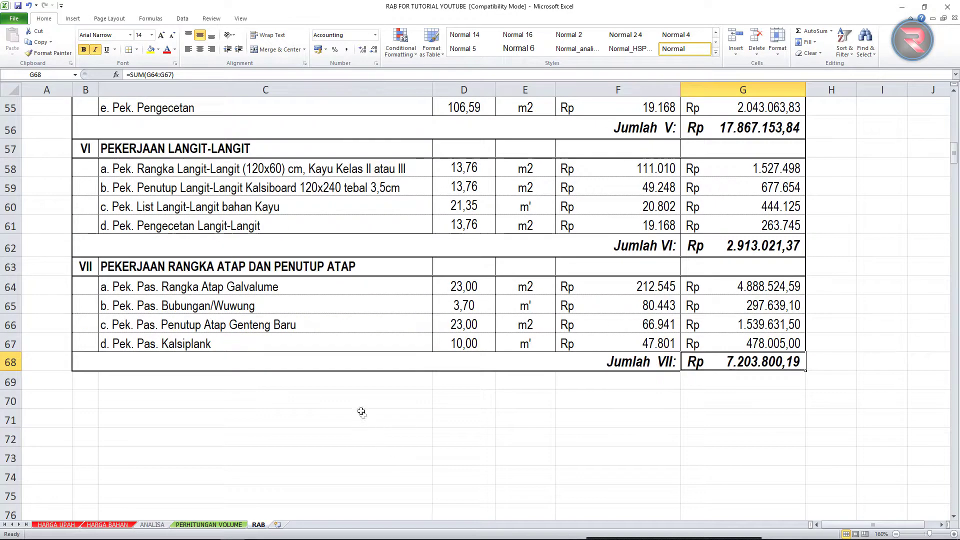
pyautogui.scroll(3, 380, 429)
pyautogui.click(212, 524)
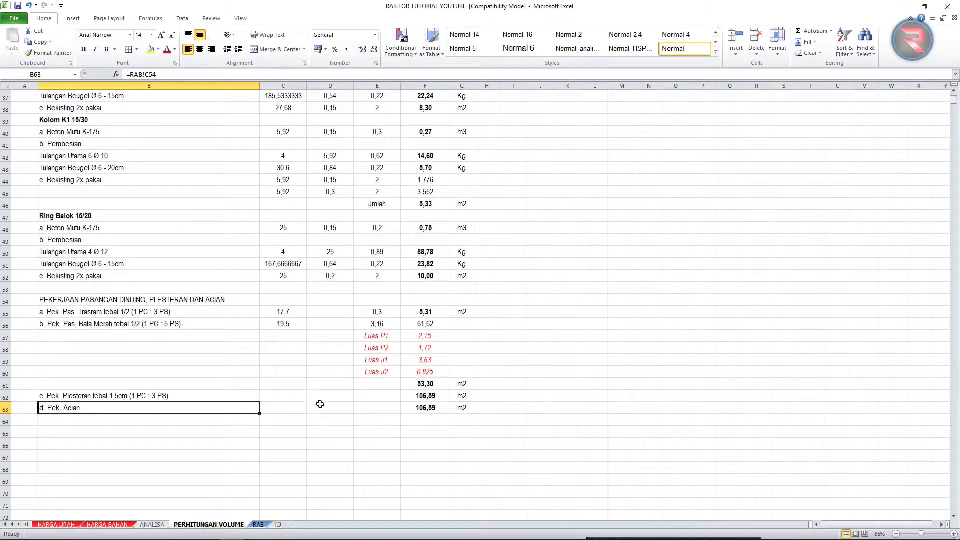
pyautogui.click(258, 525)
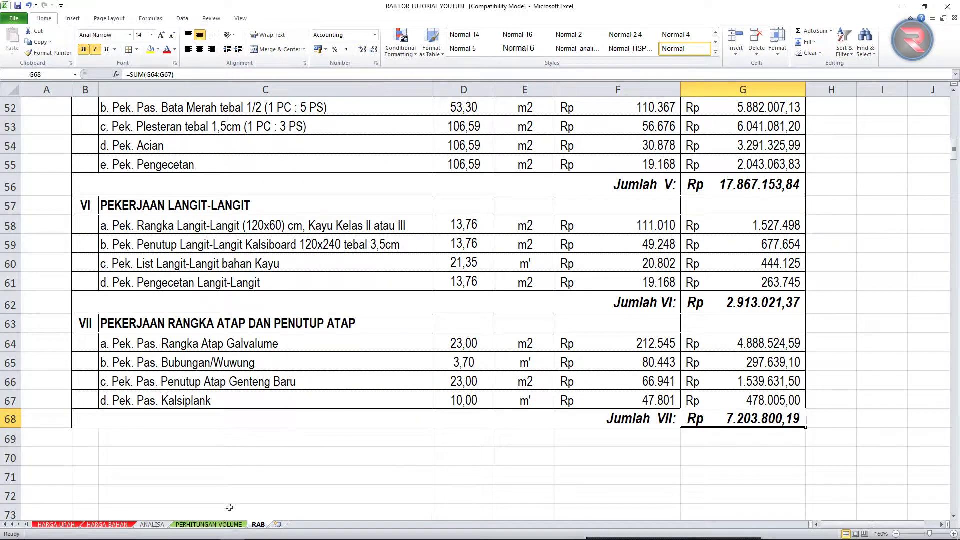
pyautogui.click(260, 531)
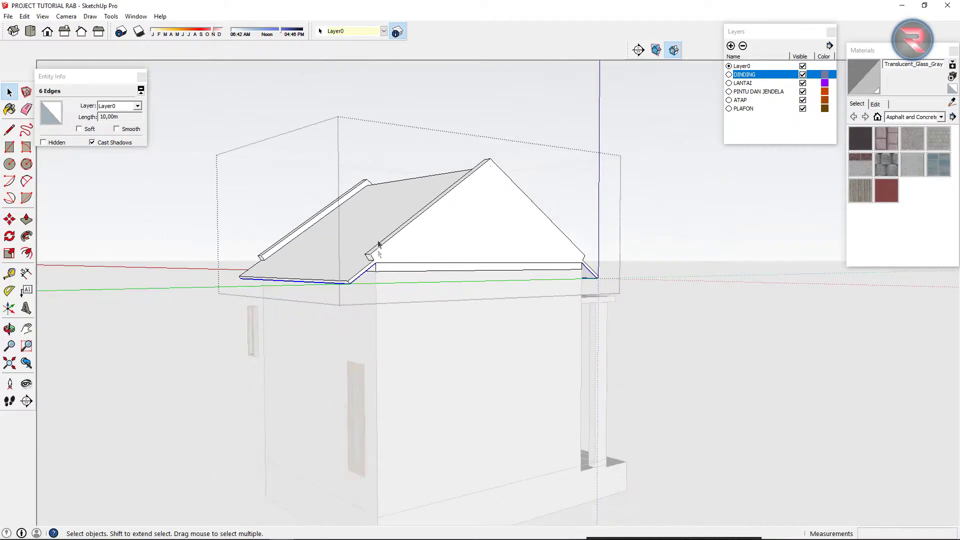
# - Orbit around the house, select the roof group and open it for editing
pyautogui.scroll(-5, 378, 245)
pyautogui.moveTo(486, 338); pyautogui.dragTo(664, 342)
pyautogui.click(290, 339)
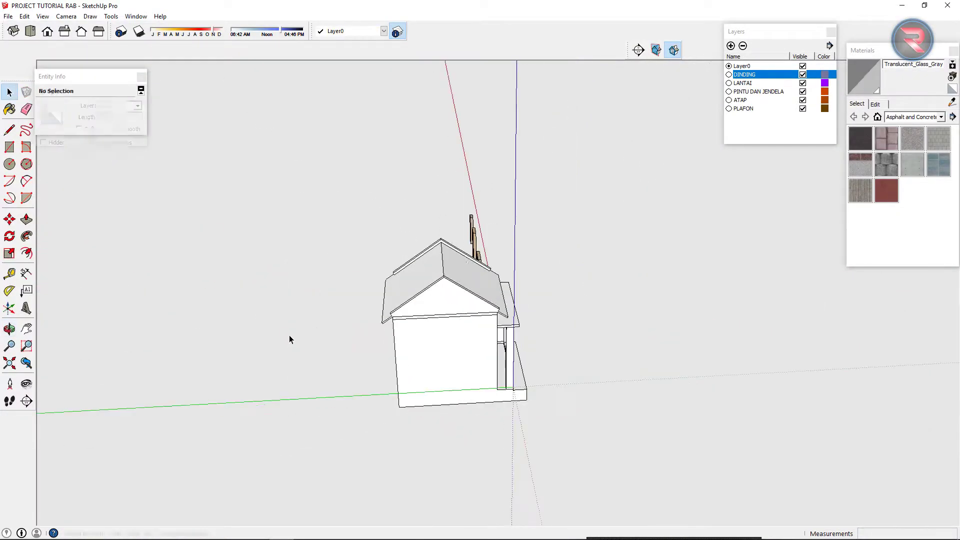
pyautogui.scroll(3, 350, 345)
pyautogui.click(391, 336)
pyautogui.scroll(3, 493, 215)
pyautogui.scroll(2, 487, 256)
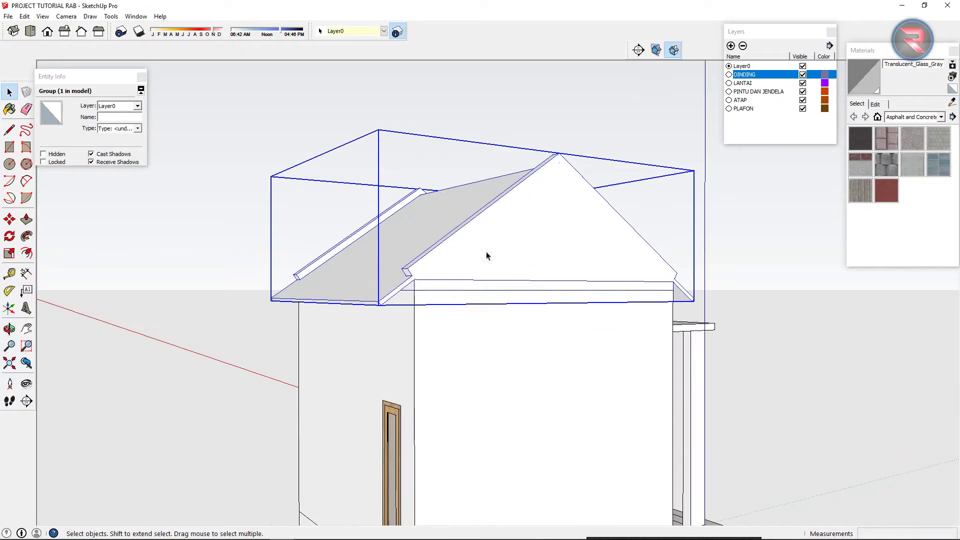
pyautogui.doubleClick(539, 220)
# - Select the roof's gable face, view the whole house again, and switch back to Excel
pyautogui.moveTo(544, 240); pyautogui.dragTo(628, 293)
pyautogui.click(644, 294)
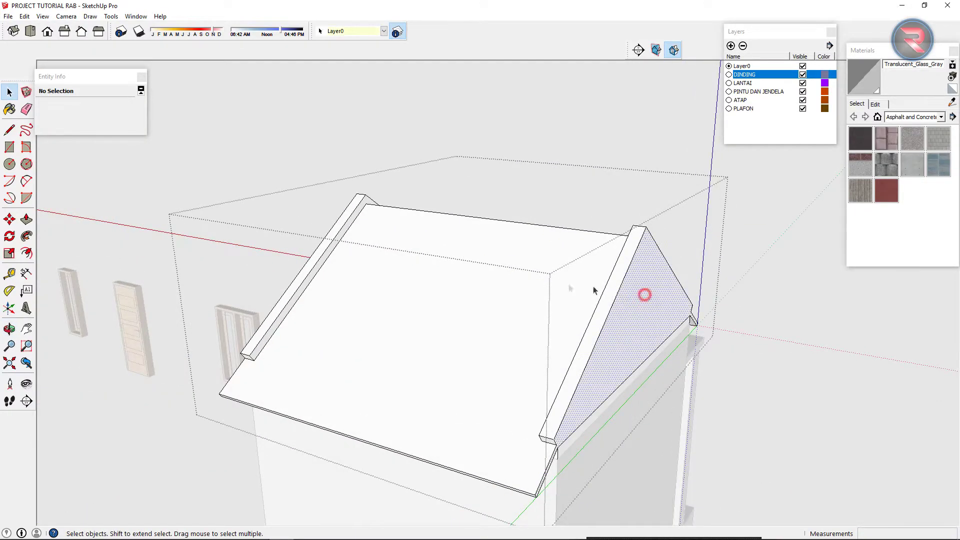
pyautogui.scroll(-3, 594, 290)
pyautogui.moveTo(617, 276); pyautogui.dragTo(832, 286)
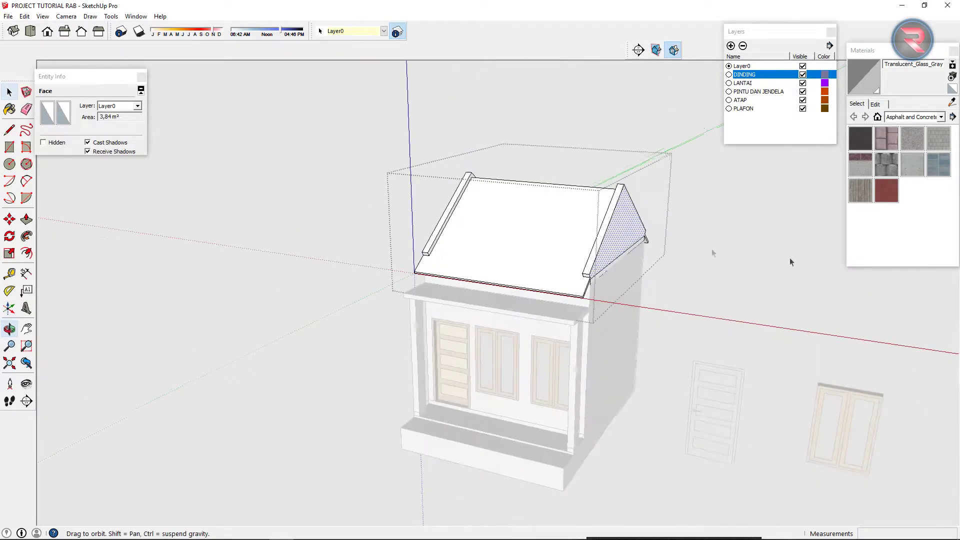
pyautogui.press('space')
pyautogui.click(232, 529)
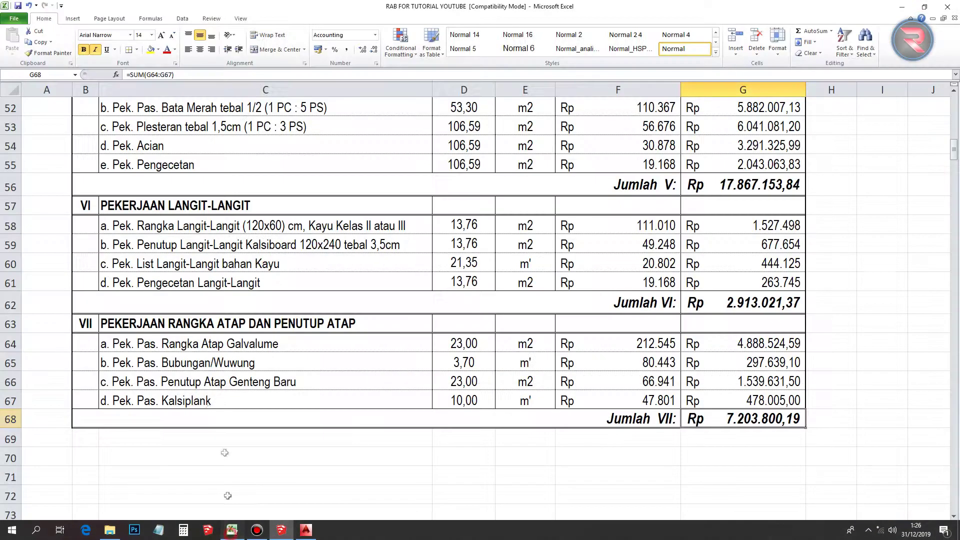
# - Insert a blank row above the Jumlah VII total and enter the new Gewel item name
pyautogui.click(205, 400)
pyautogui.click(85, 437)
pyautogui.click(10, 419)
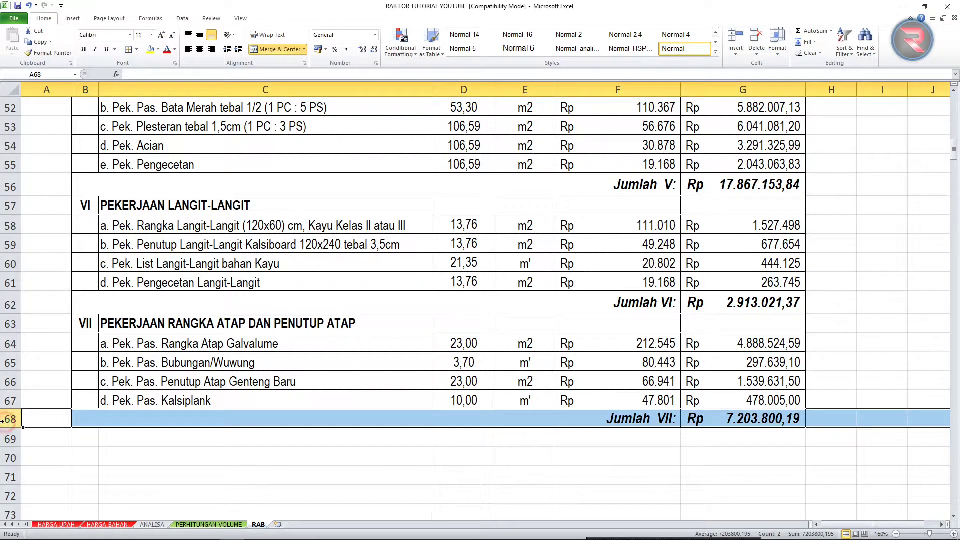
pyautogui.rightClick(2, 420)
pyautogui.click(30, 348)
pyautogui.click(178, 475)
pyautogui.click(116, 416)
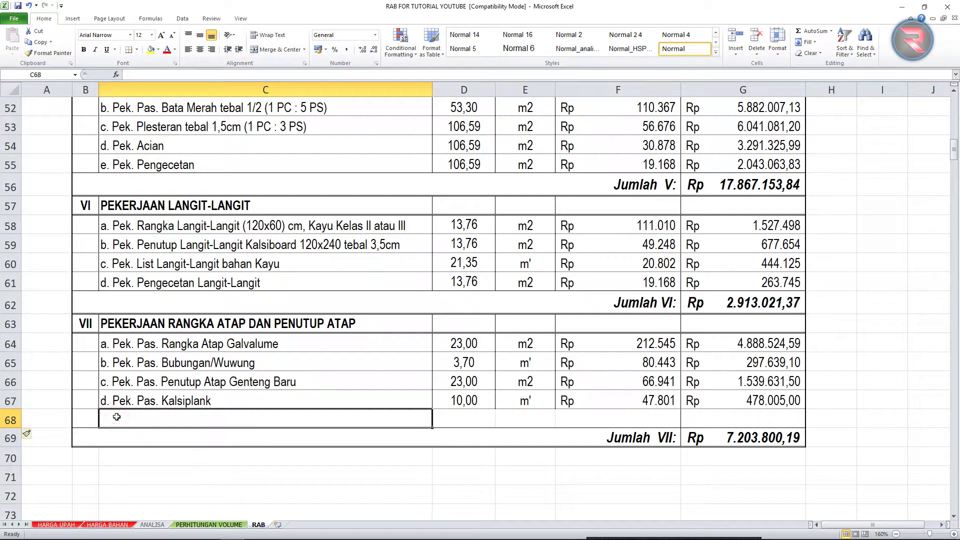
pyautogui.write('e.')
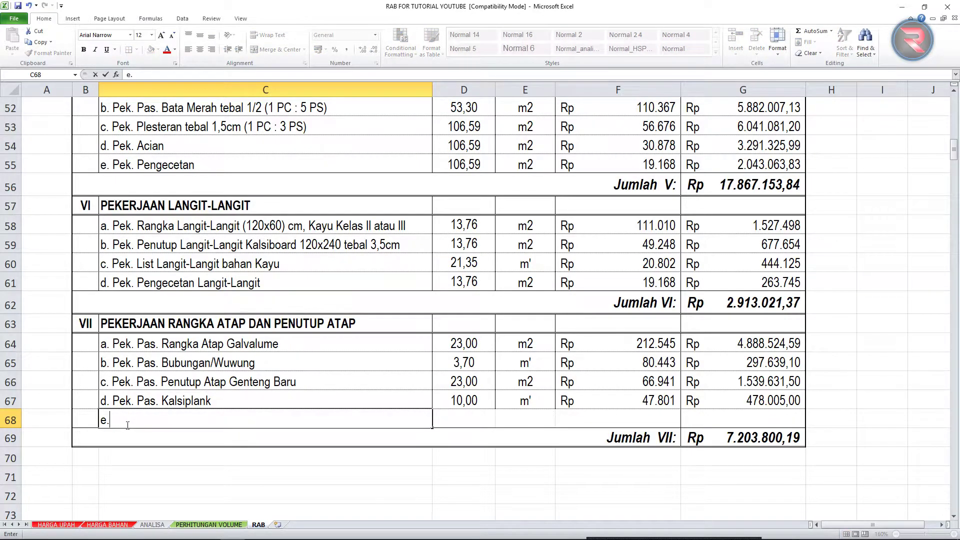
pyautogui.write(' Pek. Gewel')
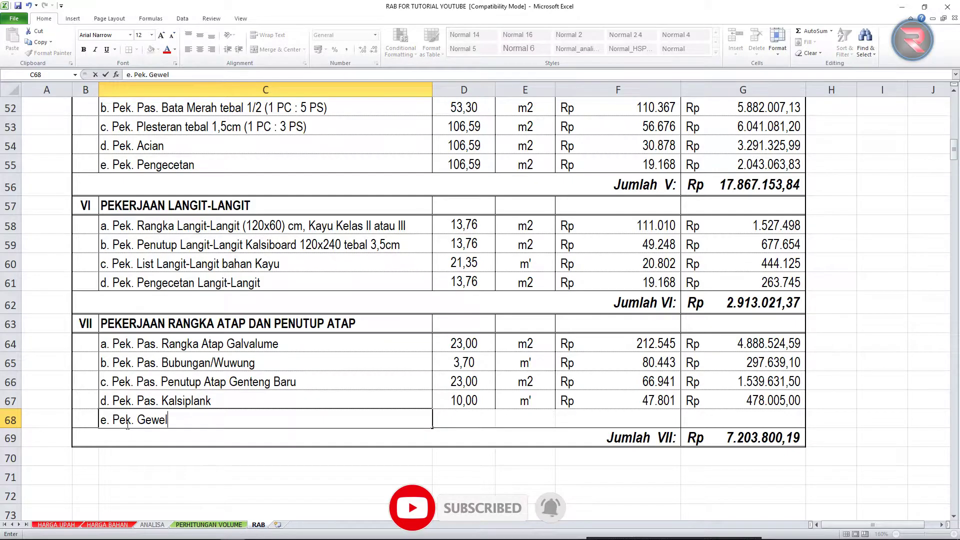
pyautogui.press('Return')
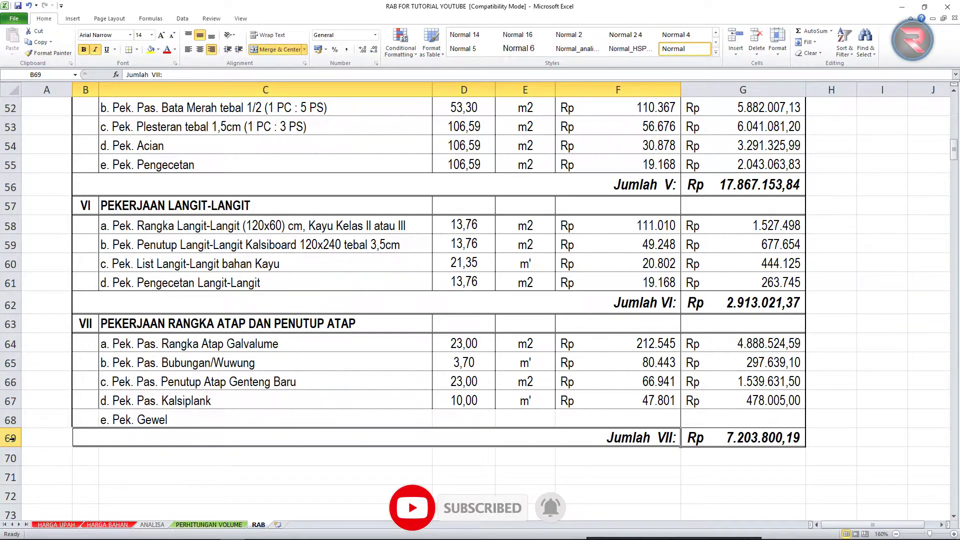
# - Add a second row, correct the name to 'e. Pek. Pas. Gewel Bata Merah', and begin 'f. Plesteran'
pyautogui.rightClick(11, 438)
pyautogui.click(37, 365)
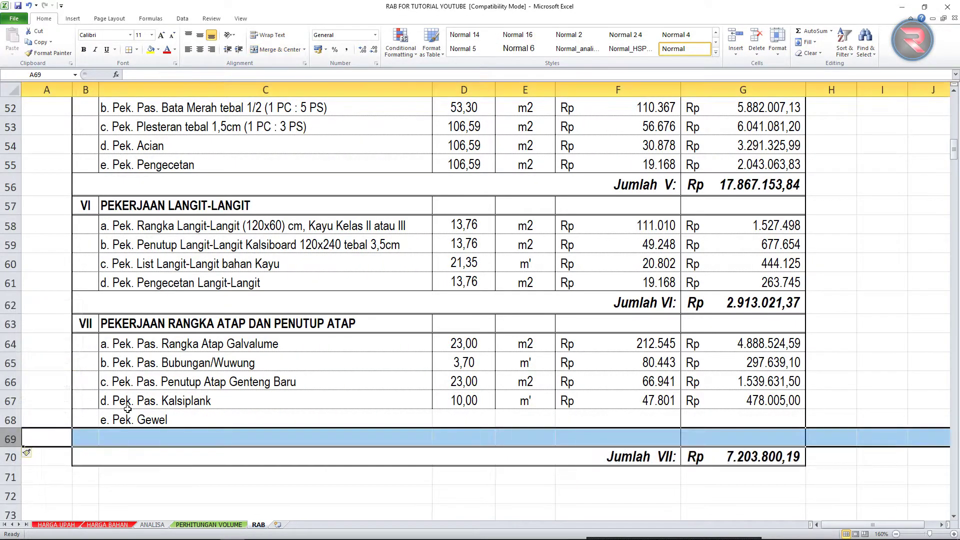
pyautogui.click(129, 410)
pyautogui.press('F2')
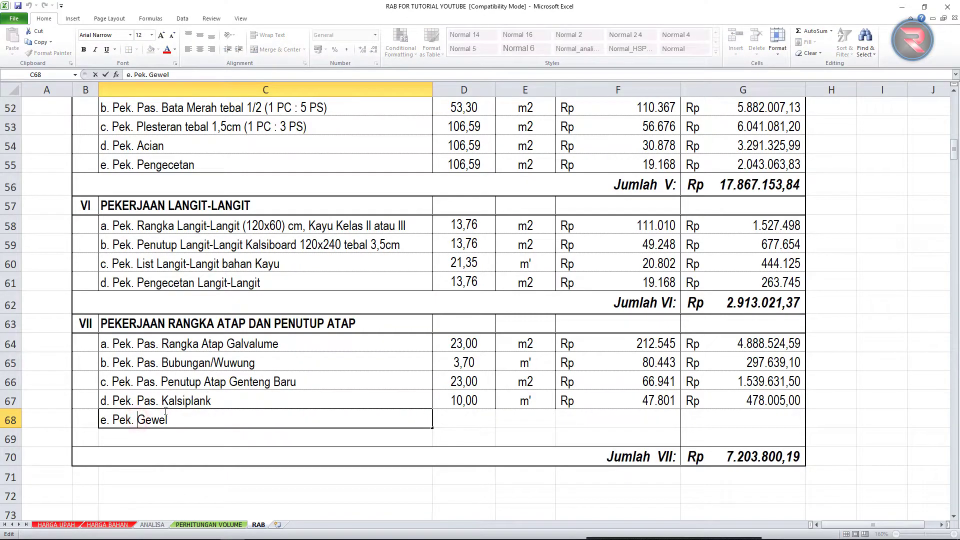
pyautogui.hotkey('ctrl', 'Left')
pyautogui.write('Pas.')
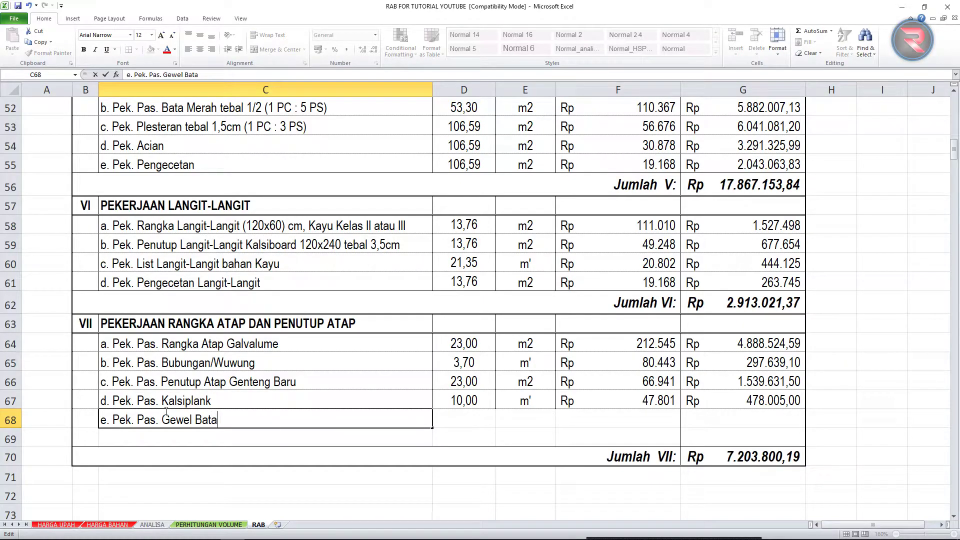
pyautogui.write('Merah')
pyautogui.press('Return')
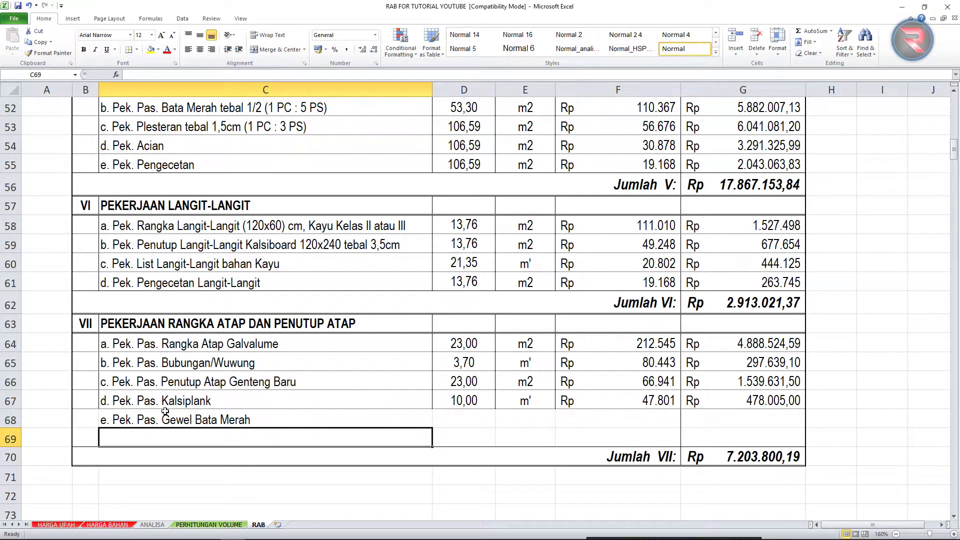
pyautogui.write('f. ')
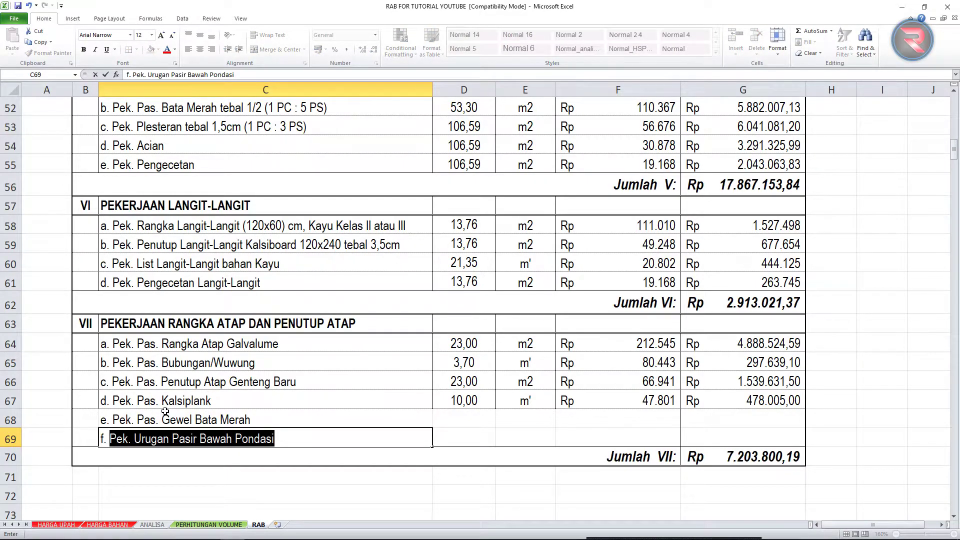
pyautogui.write('Plesteran tebal 1,5cm (1')
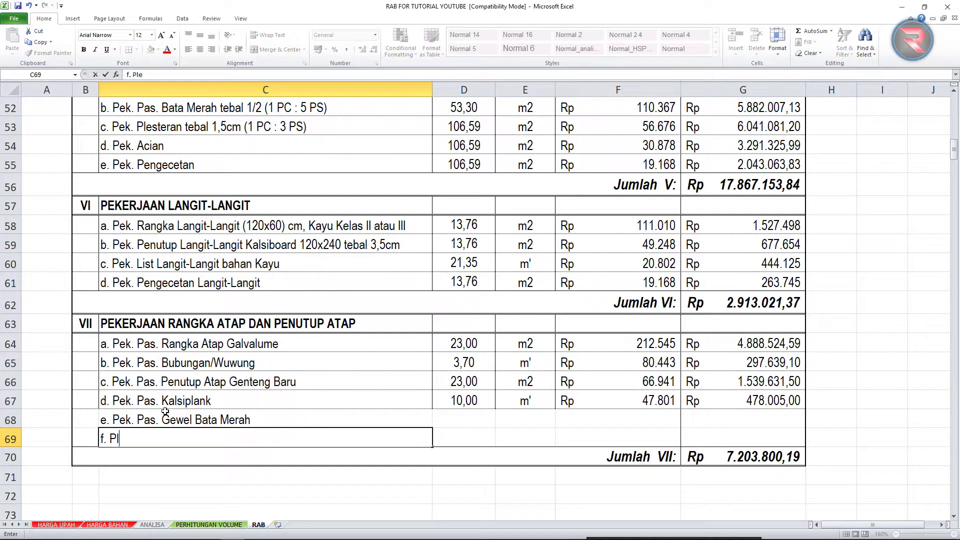
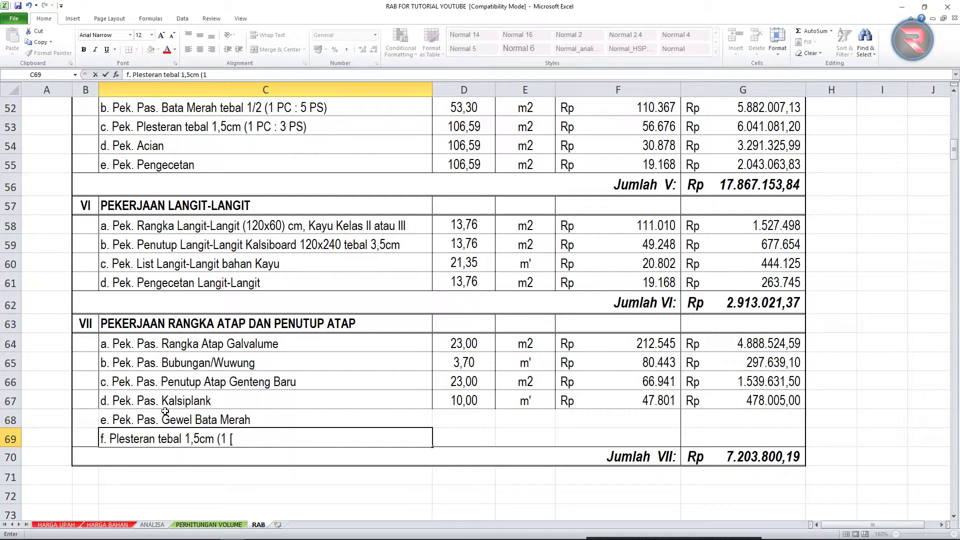
# - Discard the half-typed entry and copy the plastering description from row 53
pyautogui.press('Escape')
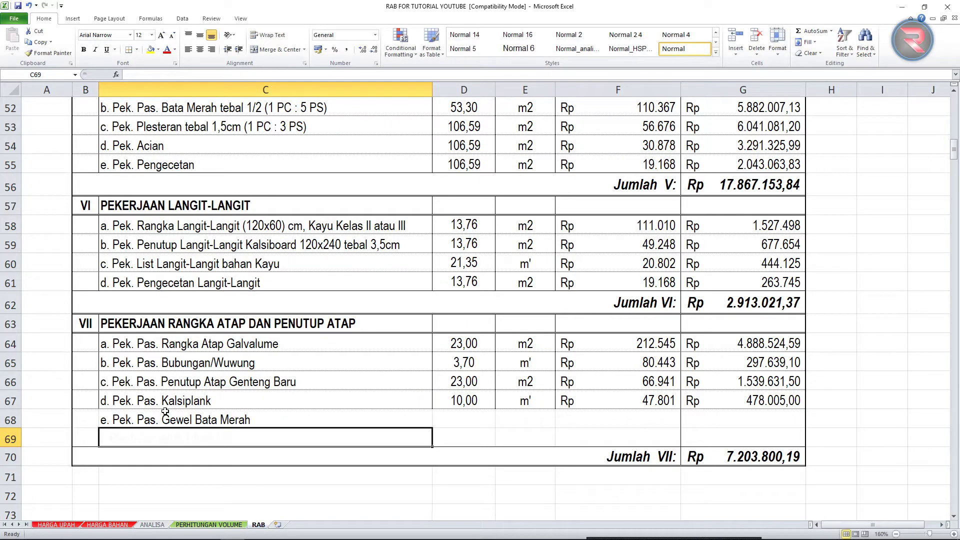
pyautogui.press('Up')
pyautogui.press('Up')
pyautogui.press('Up')
pyautogui.press('Up')
pyautogui.press('Up')
pyautogui.press('Up')
pyautogui.press('Up')
pyautogui.press('Up')
pyautogui.press('Up')
pyautogui.press('Up')
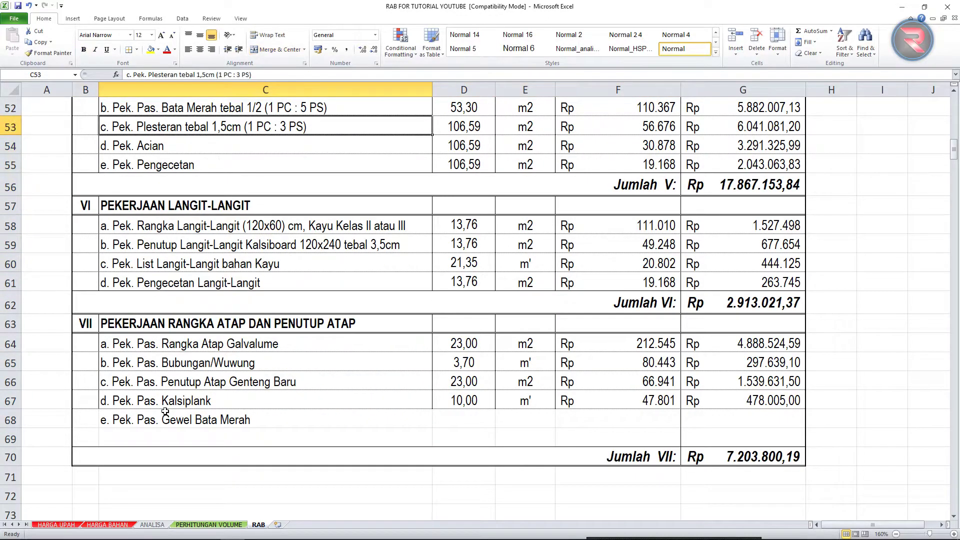
pyautogui.press('F2')
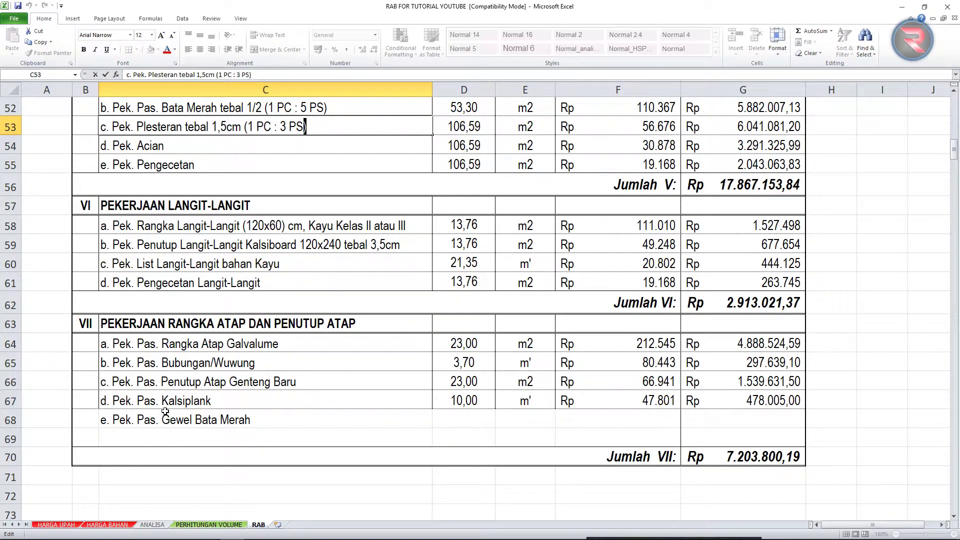
pyautogui.hotkey('shift', 'Left')
pyautogui.hotkey('shift', 'Left')
pyautogui.hotkey('shift', 'Left')
pyautogui.hotkey('shift', 'Left')
pyautogui.hotkey('shift', 'Left')
pyautogui.hotkey('shift', 'Left')
pyautogui.hotkey('shift', 'Left')
pyautogui.hotkey('shift', 'Left')
pyautogui.hotkey('shift', 'Left')
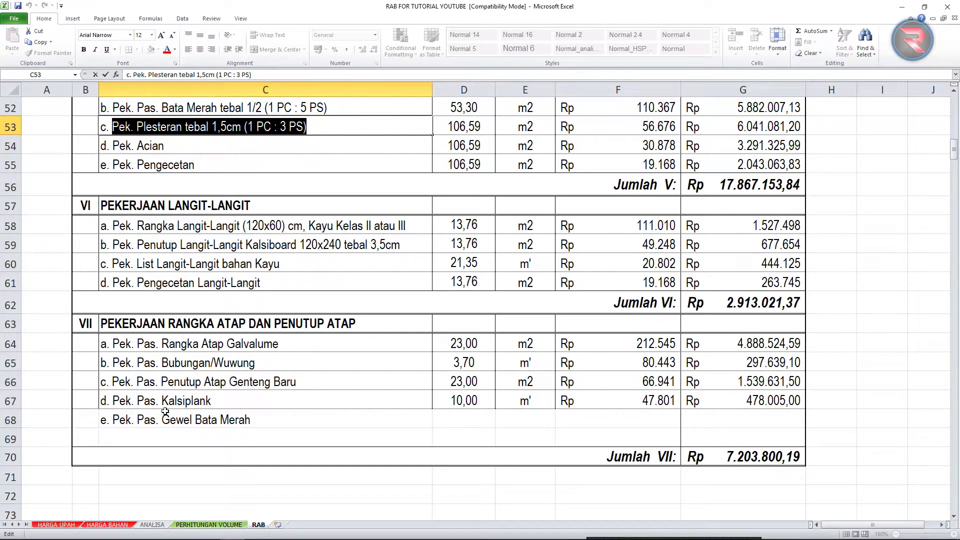
pyautogui.press('Return')
pyautogui.press('Down')
pyautogui.press('Down')
pyautogui.press('Down')
pyautogui.press('Down')
pyautogui.press('Down')
pyautogui.press('Down')
pyautogui.press('Down')
pyautogui.press('Down')
pyautogui.press('Down')
pyautogui.press('Down')
pyautogui.press('Down')
pyautogui.press('Down')
pyautogui.press('Down')
pyautogui.press('Down')
pyautogui.press('Down')
# - Enter 'f. Pek. Plesteran tebal 1,5cm (1 PC : 3 PS)' in C69
pyautogui.press('F2')
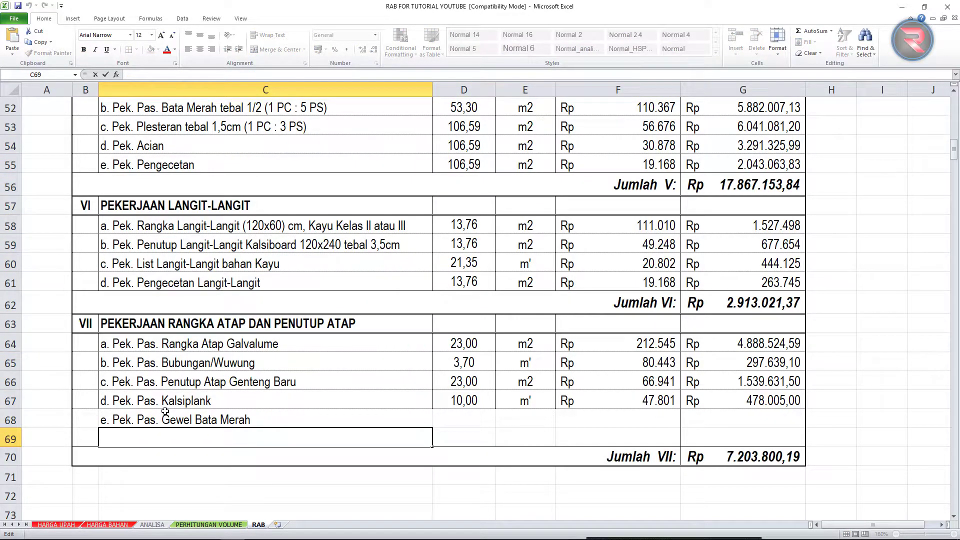
pyautogui.write('F.')
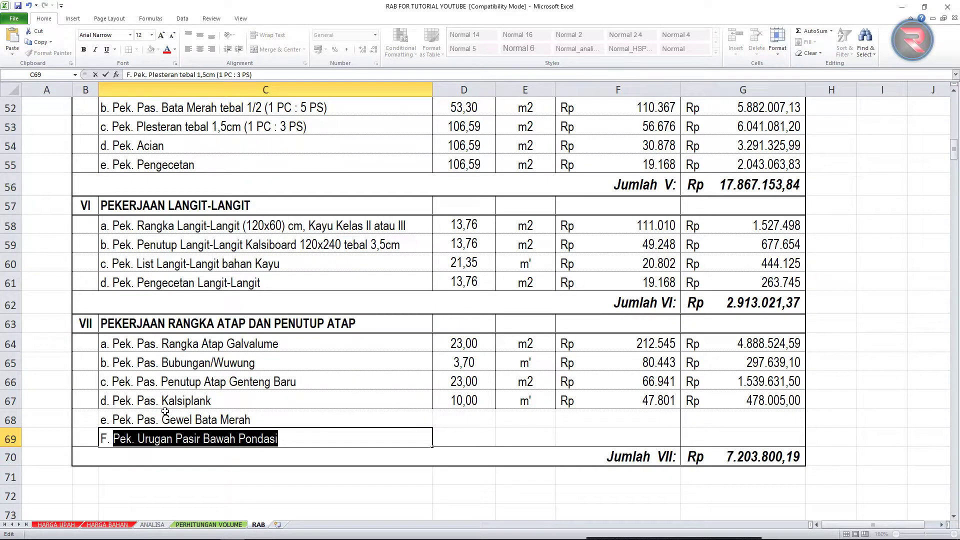
pyautogui.write('Pek. Plesteran tebal 1,5cm (1 PC : 3 PS)')
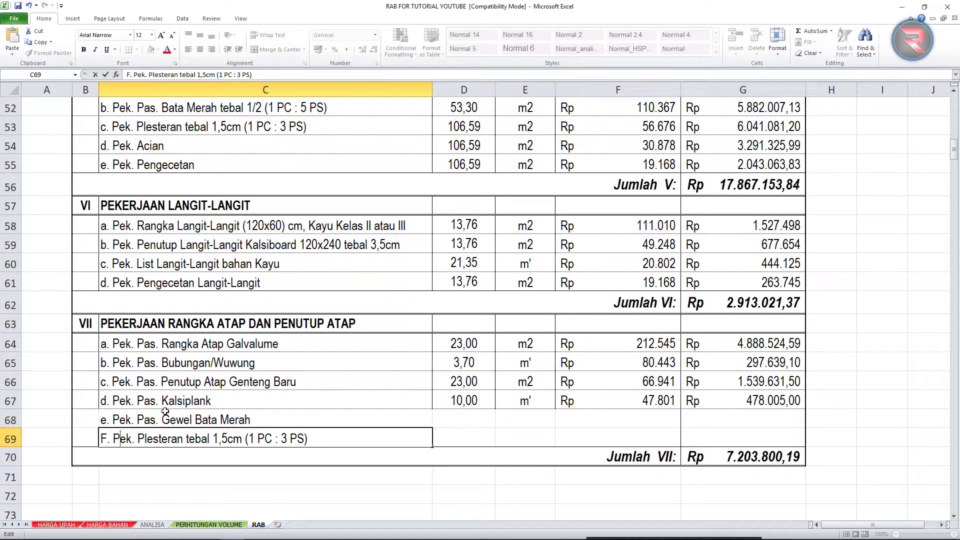
pyautogui.press('Home')
pyautogui.press('Delete')
pyautogui.write('f')
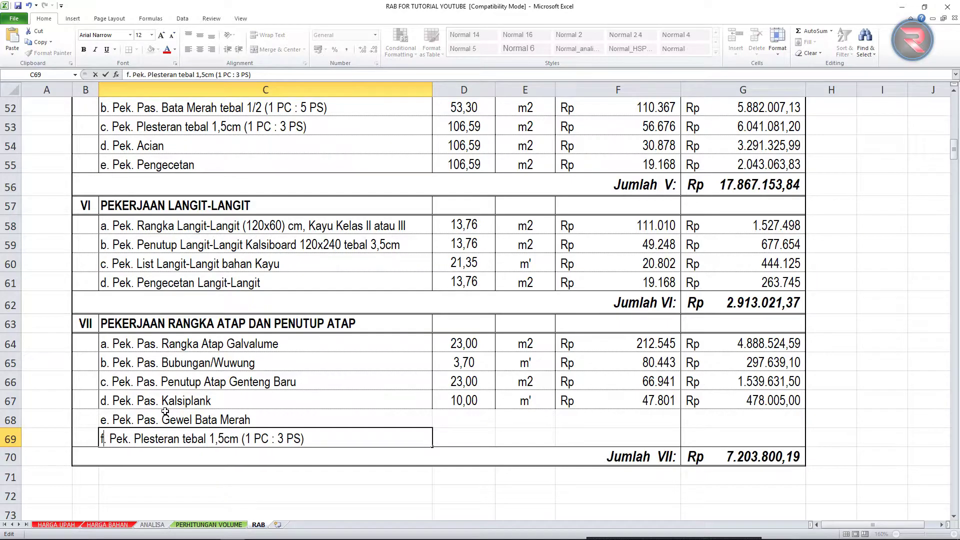
pyautogui.press('Return')
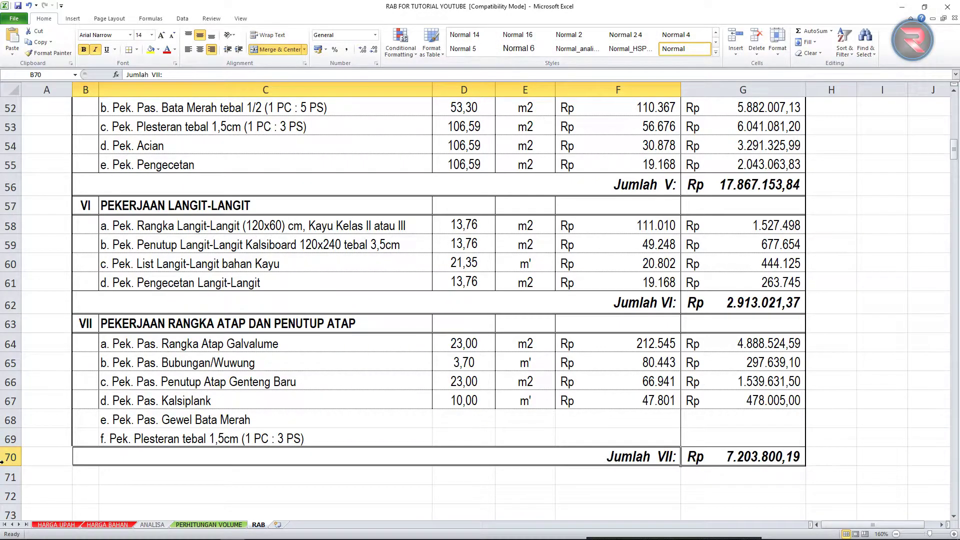
# - Insert a blank row above Jumlah VII
pyautogui.click(1, 460)
pyautogui.rightClick(1, 460)
pyautogui.click(30, 392)
pyautogui.click(252, 402)
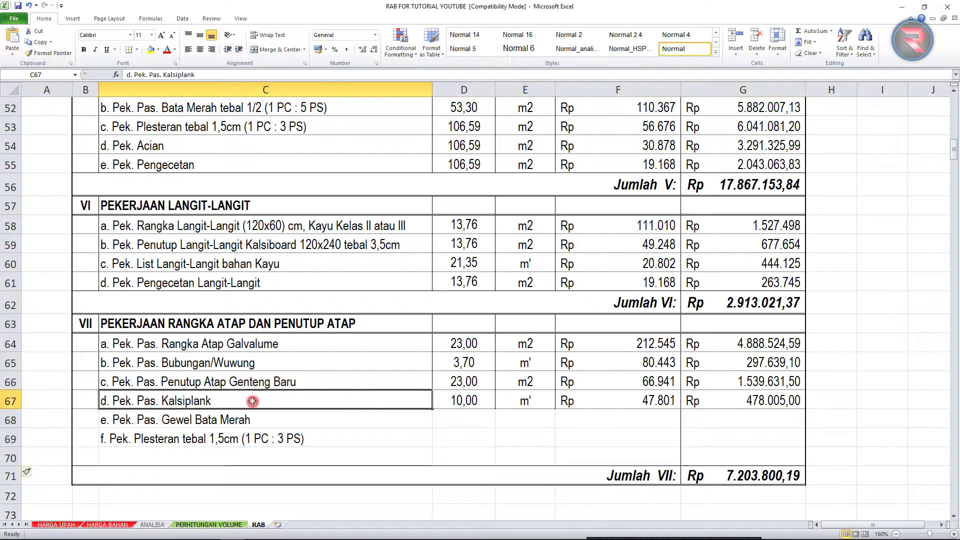
# - Copy 'tebal 1/2 (1 PC : 5 PS)' from C52 and append it to item e's description
pyautogui.click(210, 107)
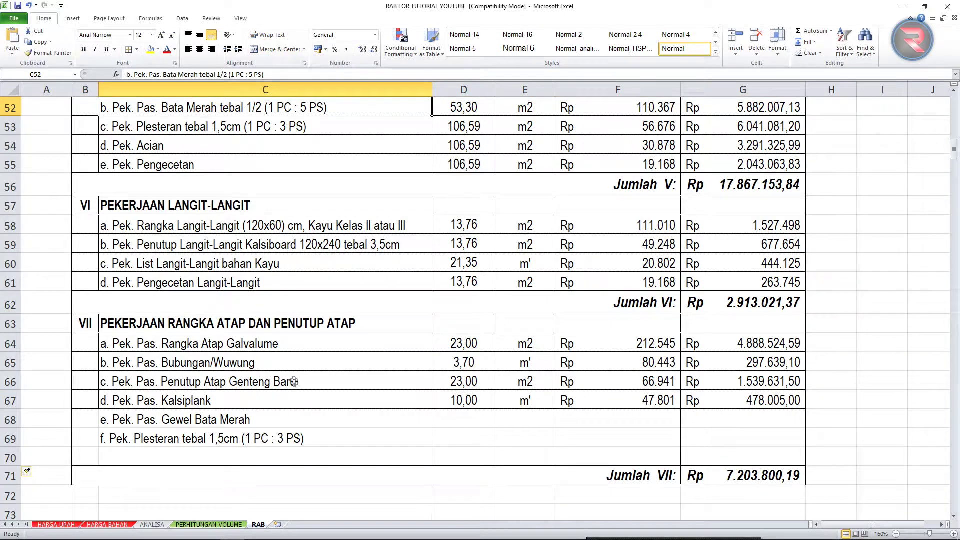
pyautogui.press('F2')
pyautogui.moveTo(220, 107)
pyautogui.mouseDown()
pyautogui.moveTo(358, 100)
pyautogui.moveTo(101, 107)
pyautogui.mouseUp()
pyautogui.moveTo(280, 107); pyautogui.dragTo(336, 100)
pyautogui.click(227, 110)
pyautogui.click(220, 108)
pyautogui.hotkey('shift', 'End')
pyautogui.hotkey('ctrl', 'c')
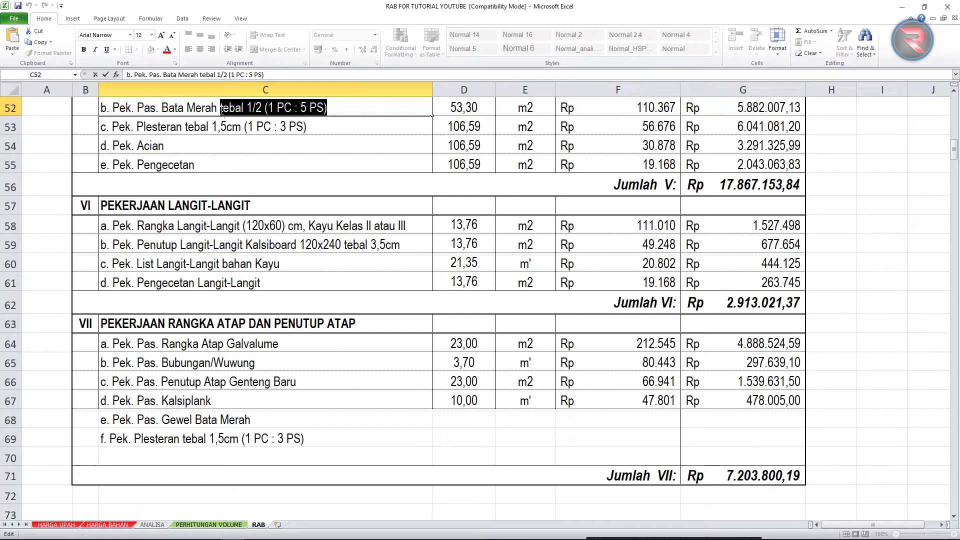
pyautogui.click(264, 419)
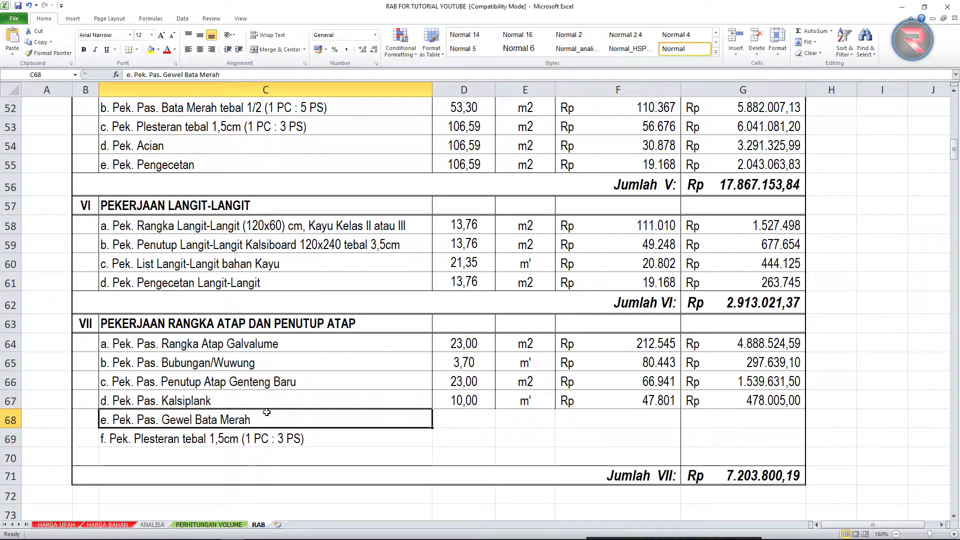
pyautogui.press('F2')
pyautogui.hotkey('ctrl', 'v')
pyautogui.press('Return')
pyautogui.press('Return')
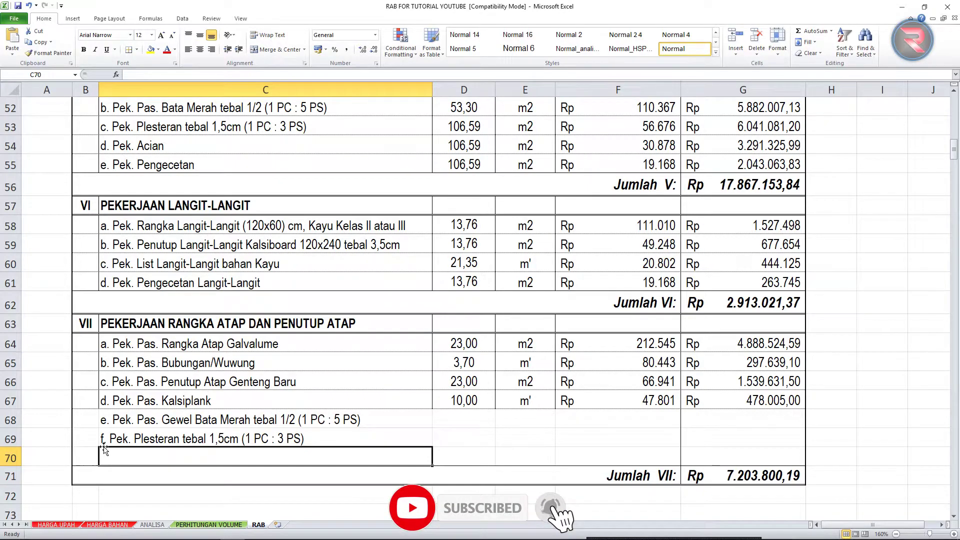
# - Add item 'g. Pek. Acian', insert another row, and add 'h. Pek Pengecetan'
pyautogui.write('g. Pek. Acian')
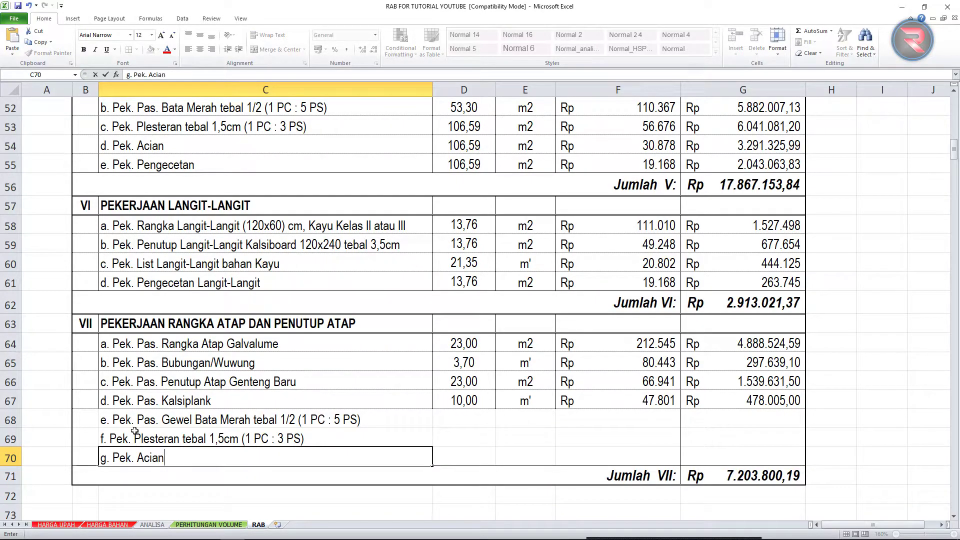
pyautogui.press('Return')
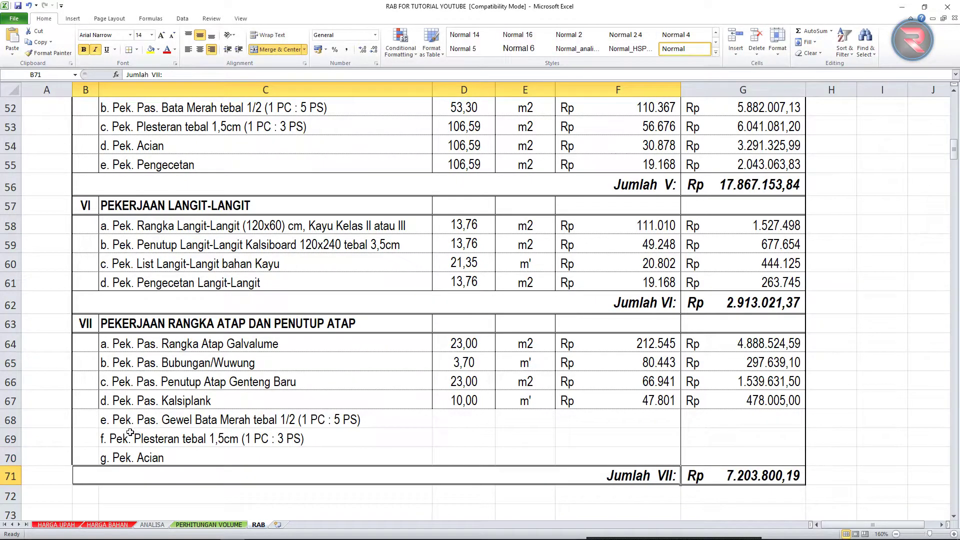
pyautogui.rightClick(11, 472)
pyautogui.click(35, 411)
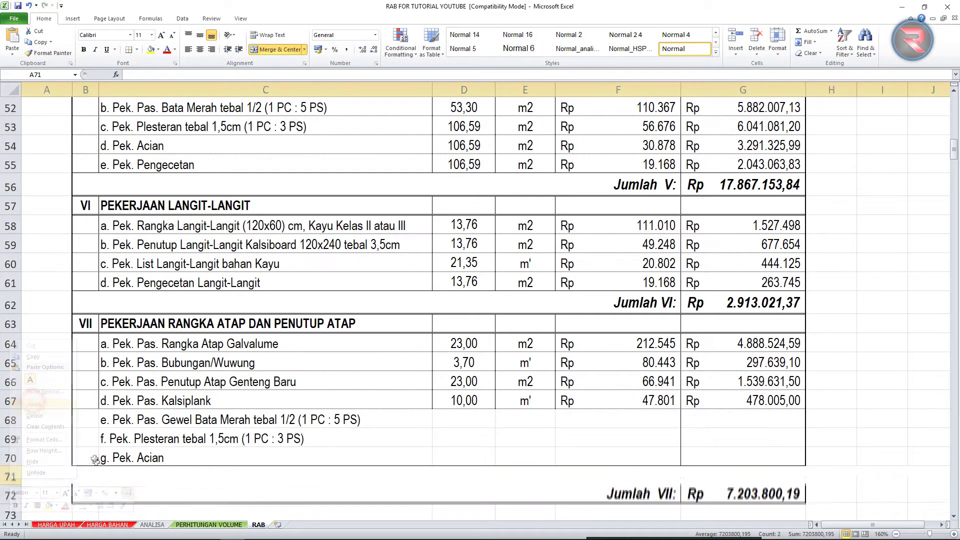
pyautogui.click(111, 472)
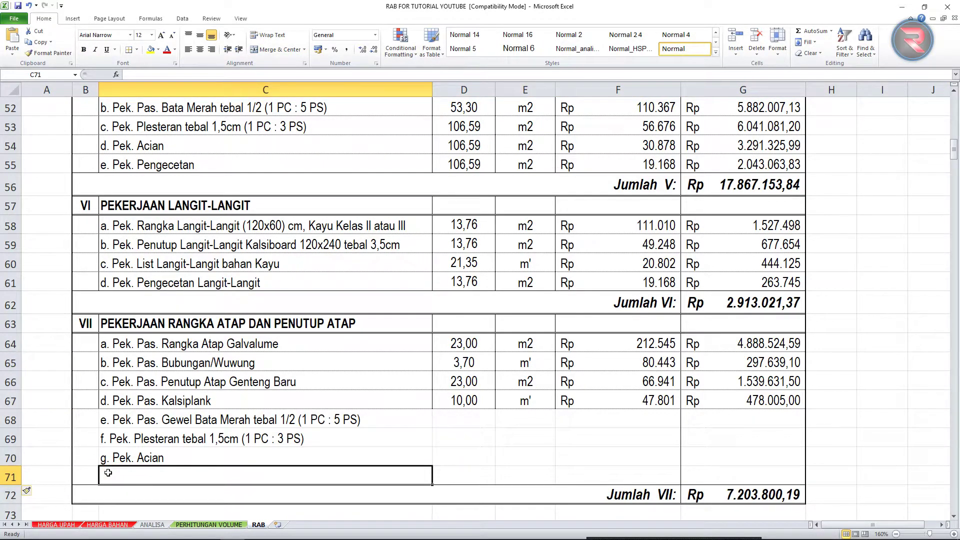
pyautogui.write('h. Pek Pengecetan')
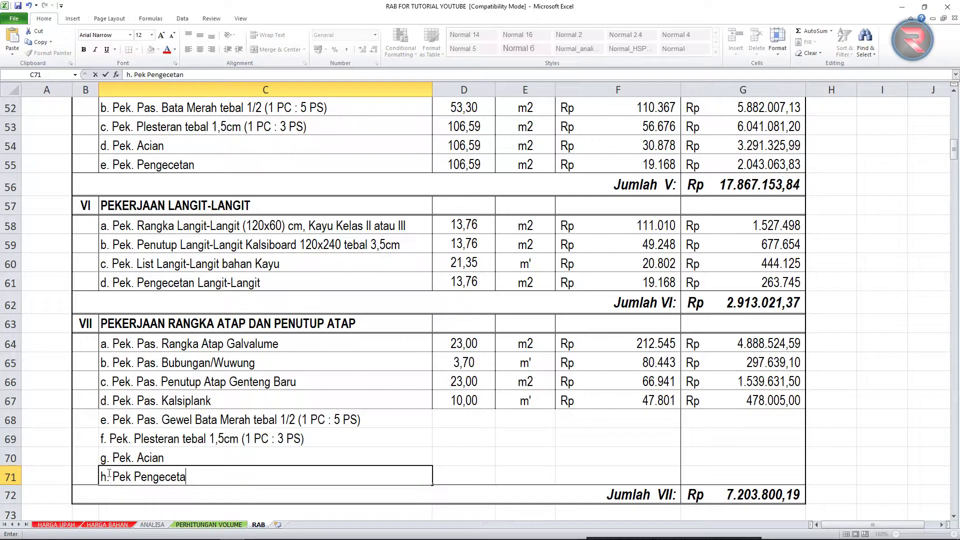
pyautogui.press('Return')
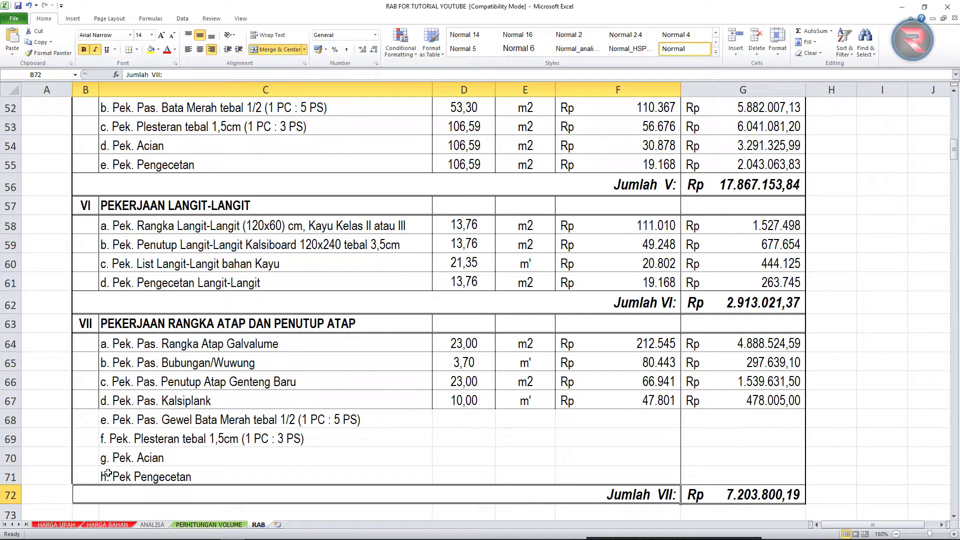
pyautogui.click(85, 422)
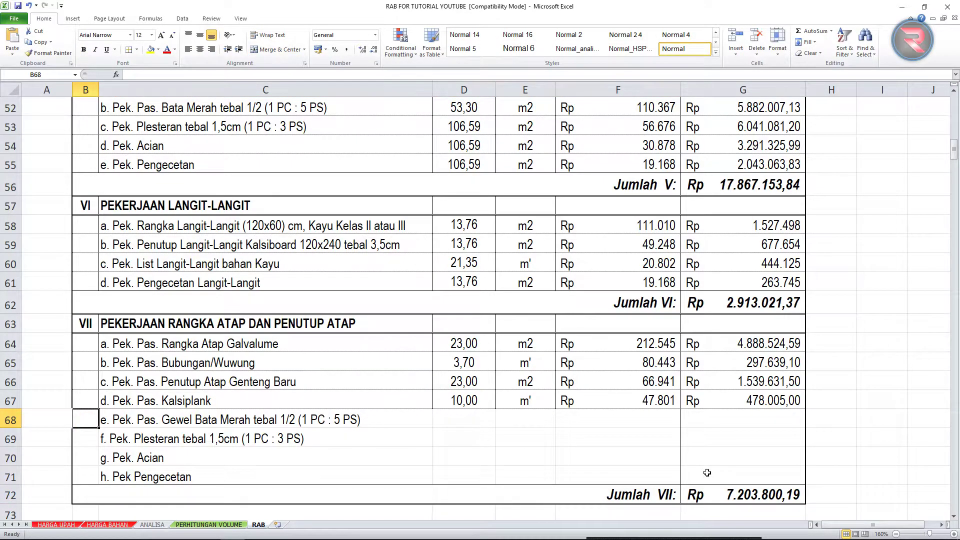
# - Add horizontal border lines between the new item rows 68–71
pyautogui.keyDown('shift'); pyautogui.click(707, 472); pyautogui.keyUp('shift')
pyautogui.hotkey('ctrl', '1')
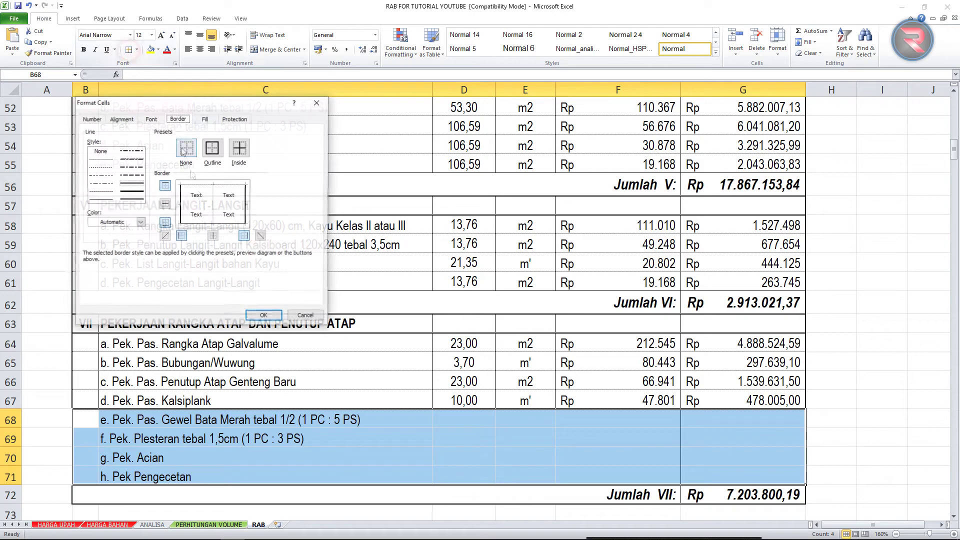
pyautogui.click(165, 206)
pyautogui.click(257, 317)
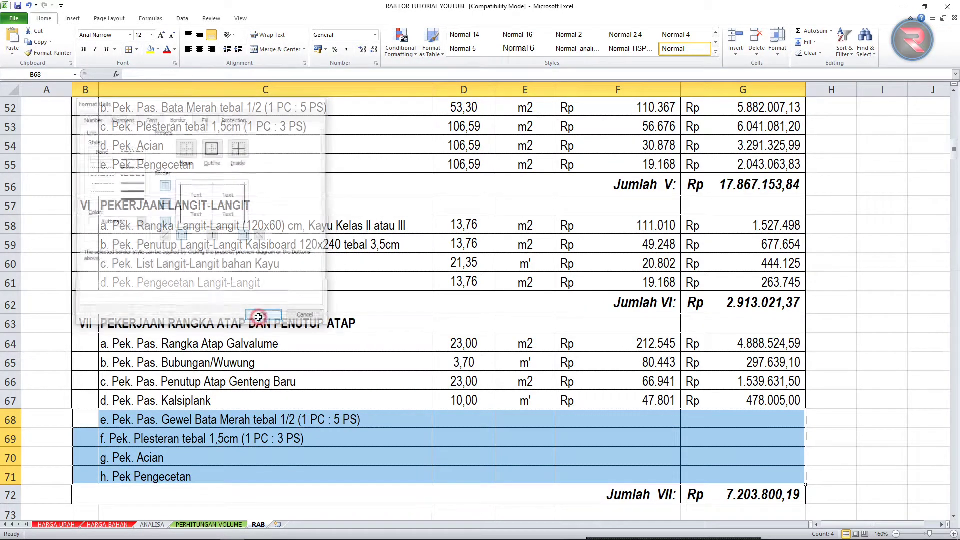
pyautogui.click(307, 434)
# - Give D68:E71 thin left, inside vertical and right borders
pyautogui.moveTo(439, 418); pyautogui.dragTo(448, 473)
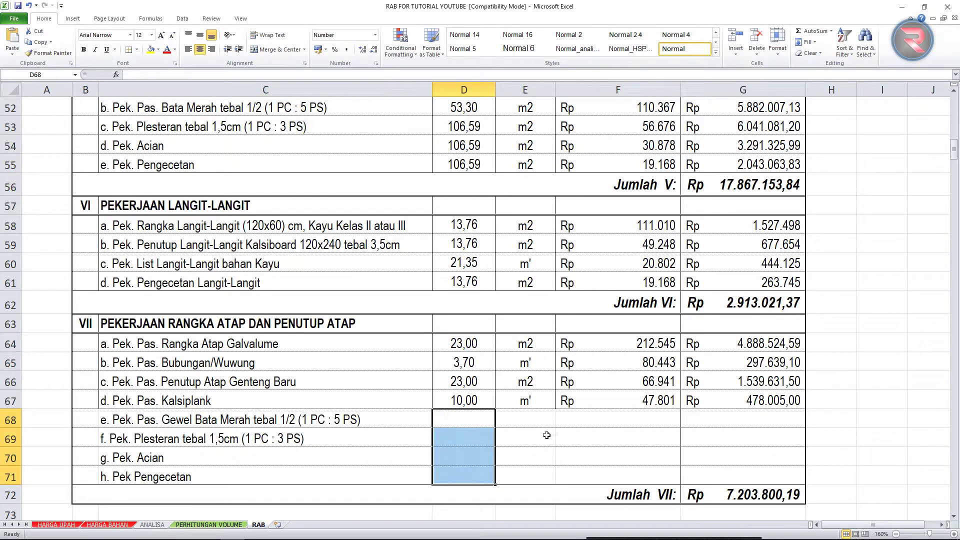
pyautogui.moveTo(529, 422); pyautogui.dragTo(526, 479)
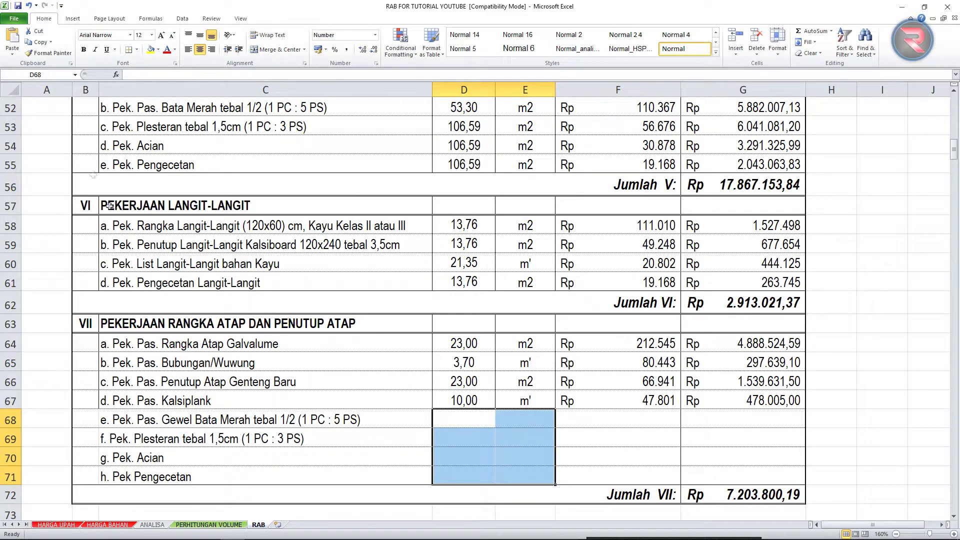
pyautogui.click(128, 50)
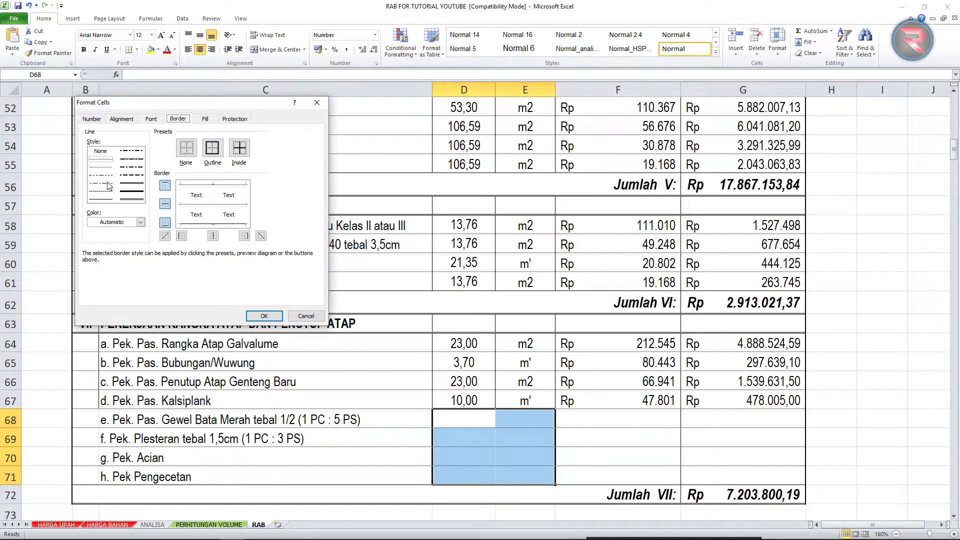
pyautogui.click(107, 199)
pyautogui.click(182, 235)
pyautogui.click(213, 236)
pyautogui.click(244, 235)
pyautogui.click(265, 316)
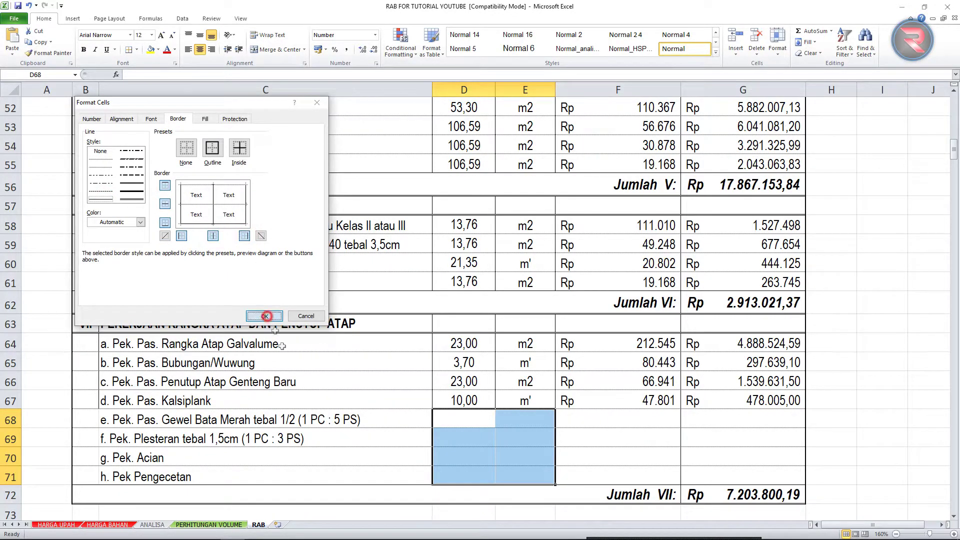
pyautogui.click(300, 419)
# - Add left and right borders to the descriptions in C68:C71
pyautogui.click(300, 457)
pyautogui.moveTo(300, 419); pyautogui.dragTo(300, 476)
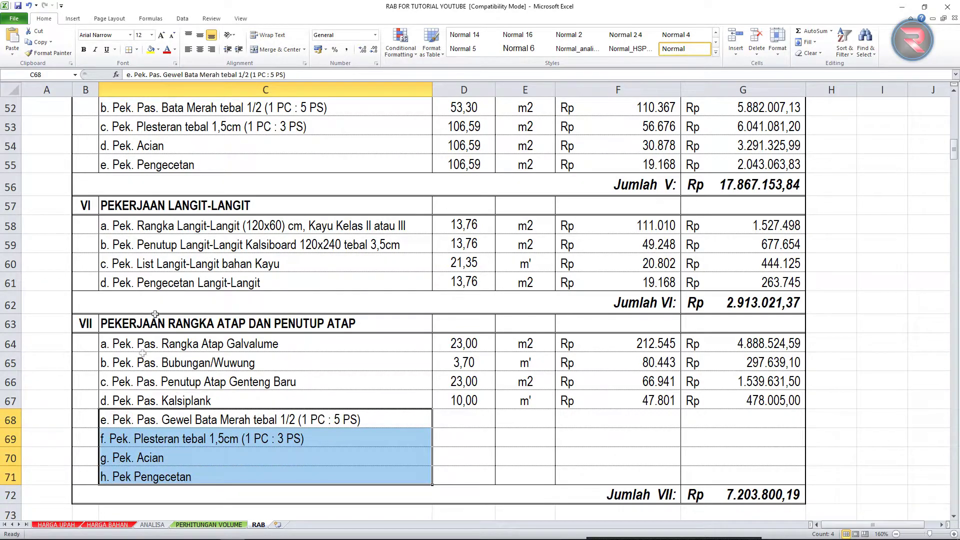
pyautogui.hotkey('ctrl', '1')
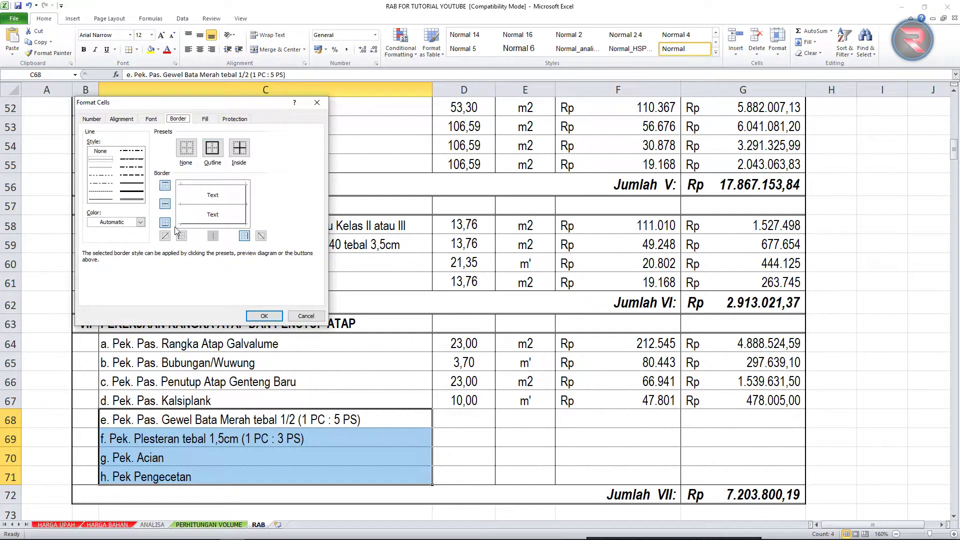
pyautogui.click(105, 200)
pyautogui.click(182, 236)
pyautogui.click(264, 316)
pyautogui.click(319, 444)
pyautogui.click(565, 422)
pyautogui.click(455, 422)
pyautogui.click(524, 413)
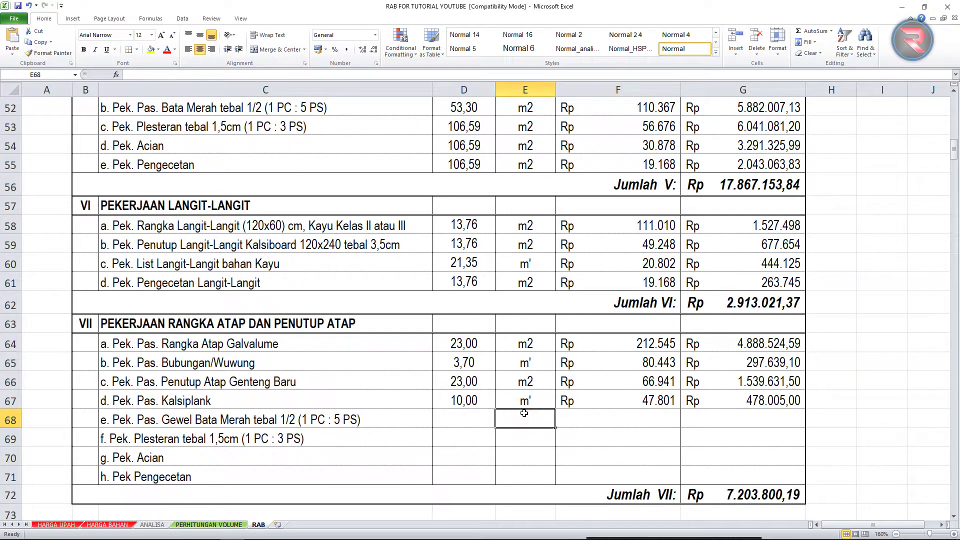
# - Enter the unit m2 for items e–h in E68:E71
pyautogui.write('m2')
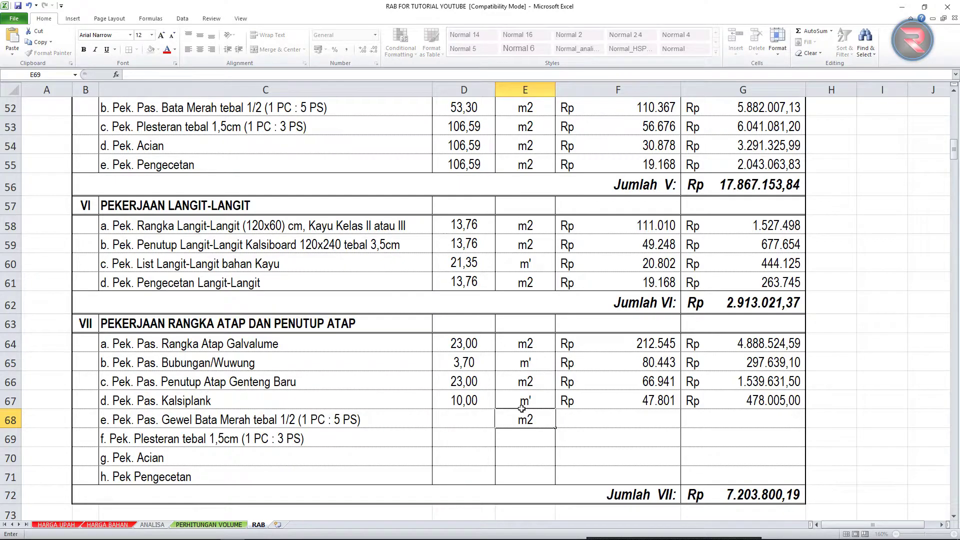
pyautogui.press('Return')
pyautogui.write('m2')
pyautogui.press('Return')
pyautogui.write('m2')
pyautogui.press('Return')
pyautogui.write('m2')
pyautogui.press('Return')
# - Link item e's unit price in F68 to the Bata Merah price with =F52
pyautogui.click(521, 410)
pyautogui.press('Right')
pyautogui.write('=')
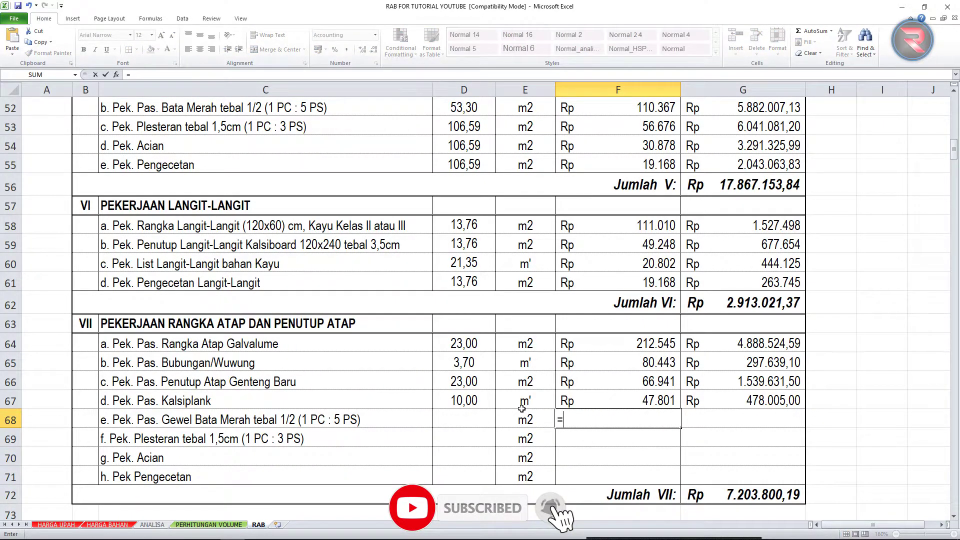
pyautogui.scroll(2, 521, 409)
pyautogui.click(615, 199)
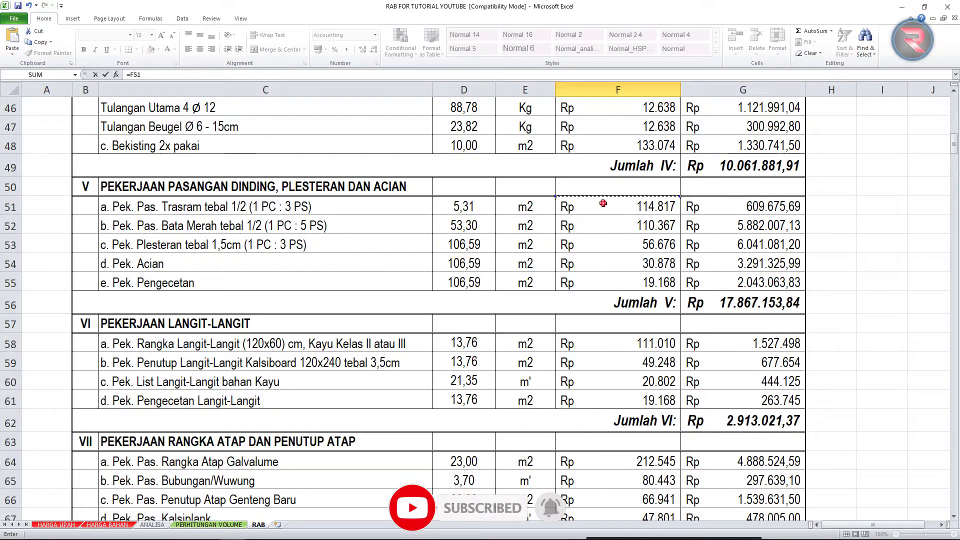
pyautogui.press('Return')
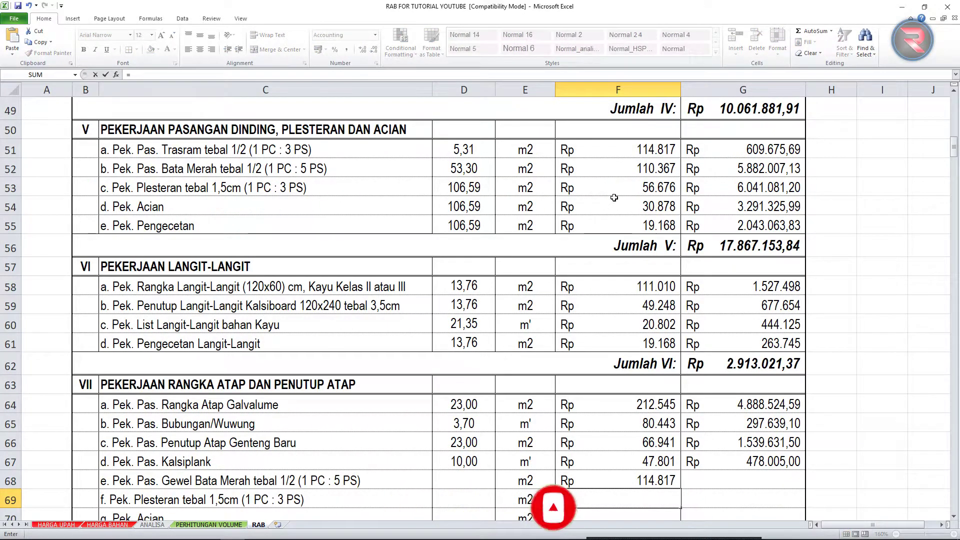
pyautogui.click(645, 478)
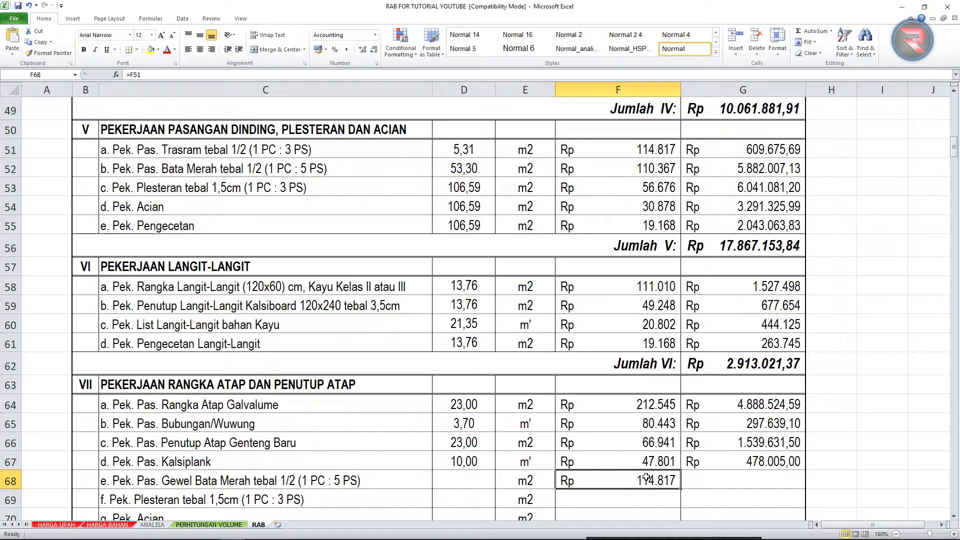
pyautogui.write('=')
pyautogui.click(604, 172)
pyautogui.press('Return')
# - Link items f, g and h unit prices to =F53, =F54 and =F55
pyautogui.write('=')
pyautogui.click(600, 186)
pyautogui.press('Return')
pyautogui.write('=')
pyautogui.click(599, 185)
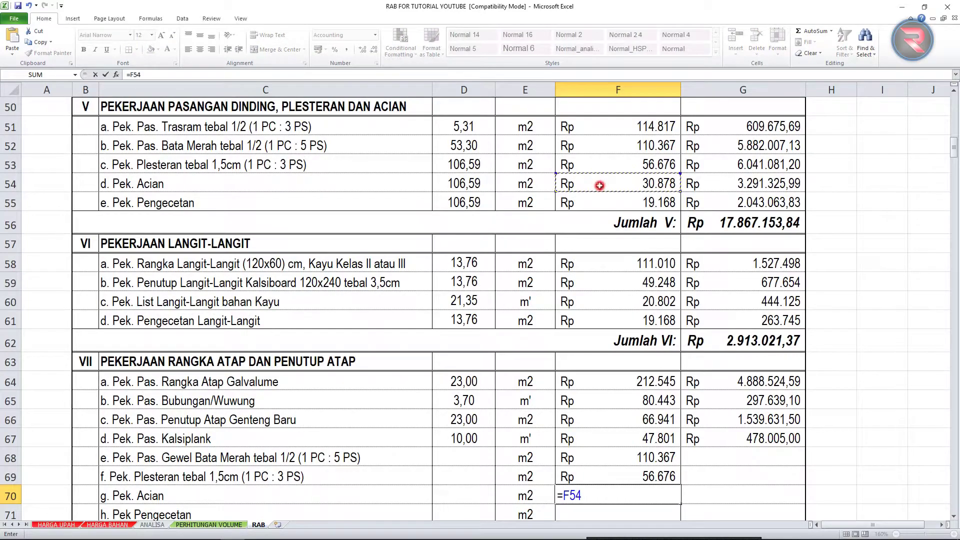
pyautogui.press('Return')
pyautogui.write('=')
pyautogui.click(599, 185)
pyautogui.press('Return')
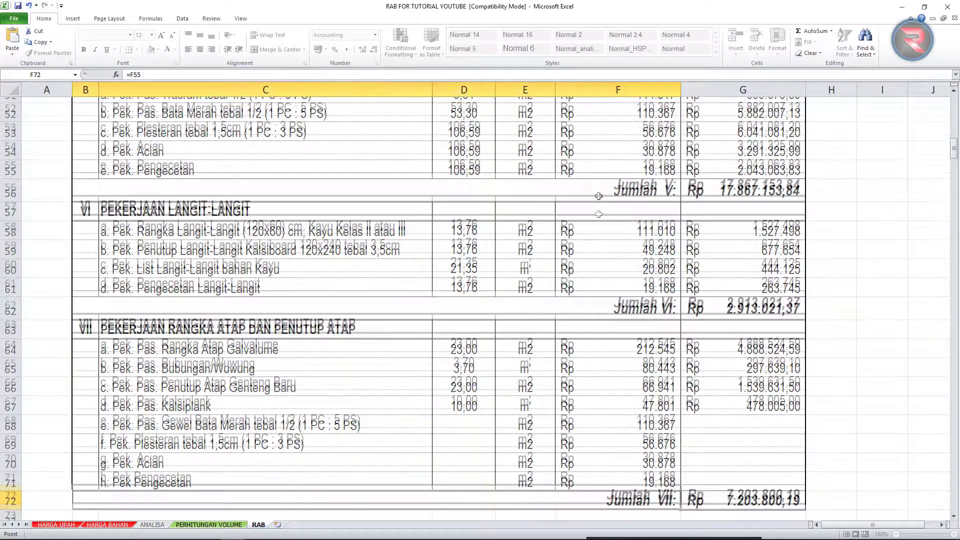
# - Check the volume cells D67 and D68, then switch to the SketchUp house model
pyautogui.click(464, 400)
pyautogui.click(438, 419)
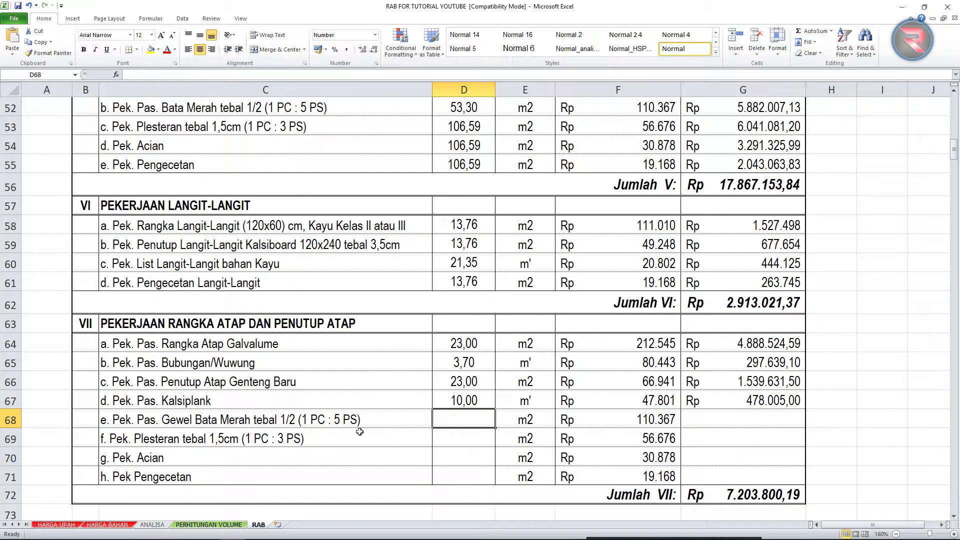
pyautogui.click(280, 533)
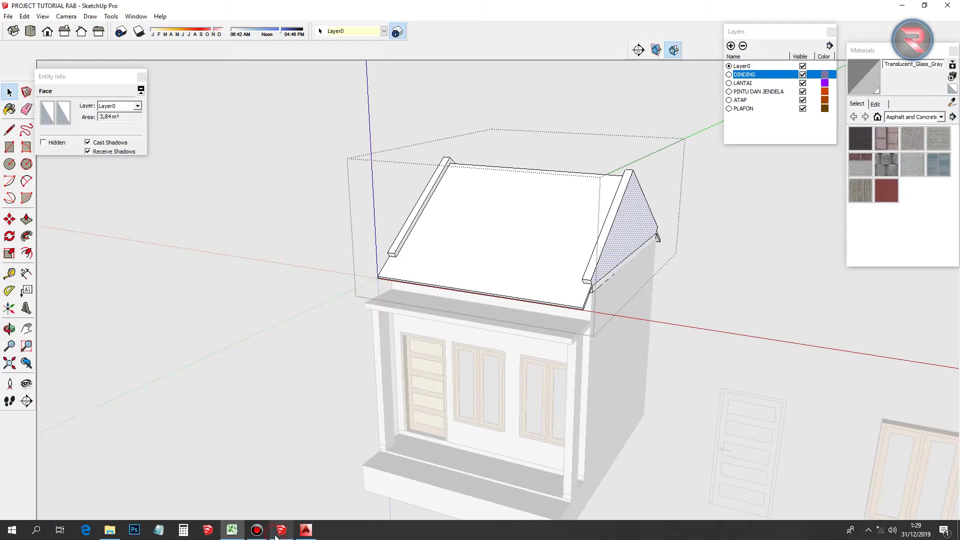
# - Orbit to a straight-on view of the gable and select the triangular gable face
pyautogui.scroll(-5, 492, 295)
pyautogui.click(358, 446)
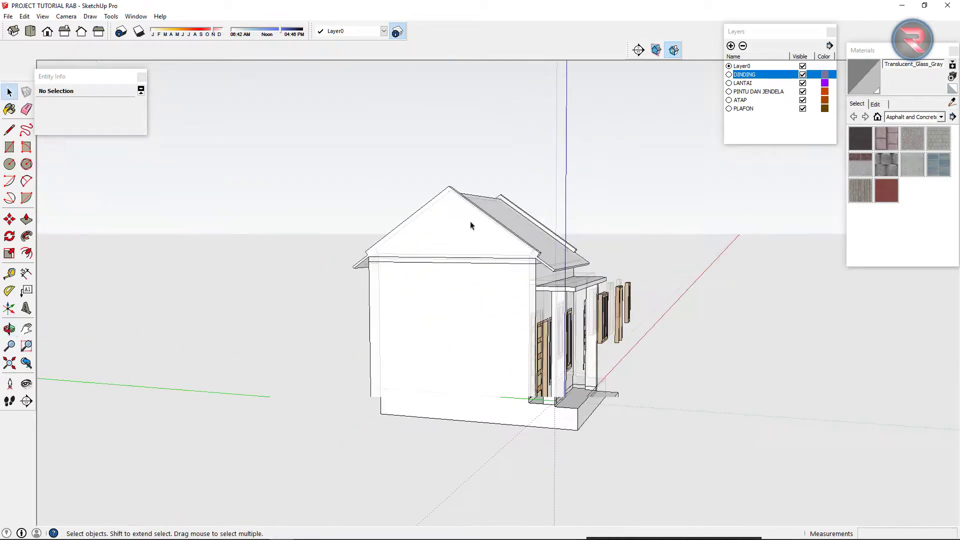
pyautogui.moveTo(470, 226); pyautogui.dragTo(460, 221)
pyautogui.moveTo(390, 248); pyautogui.dragTo(463, 231)
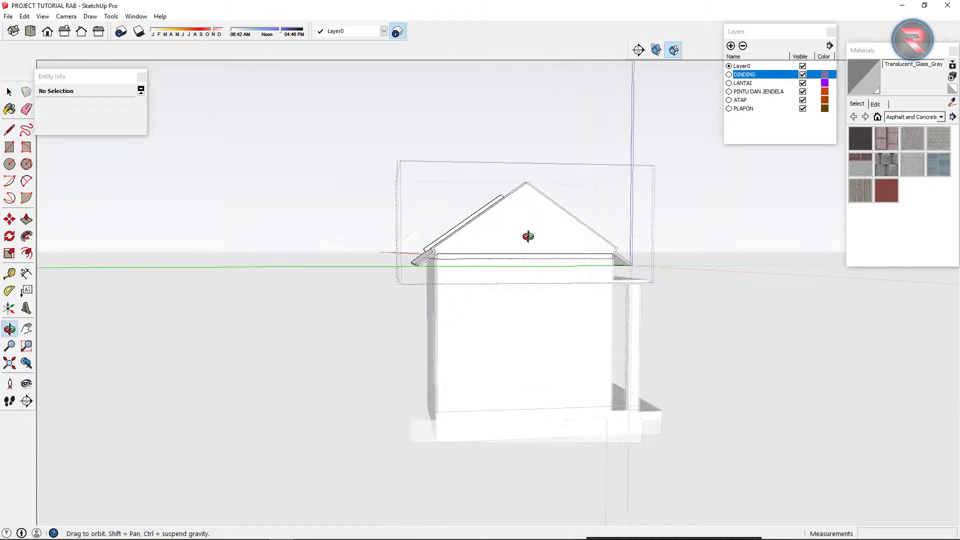
pyautogui.press('space')
pyautogui.scroll(2, 482, 231)
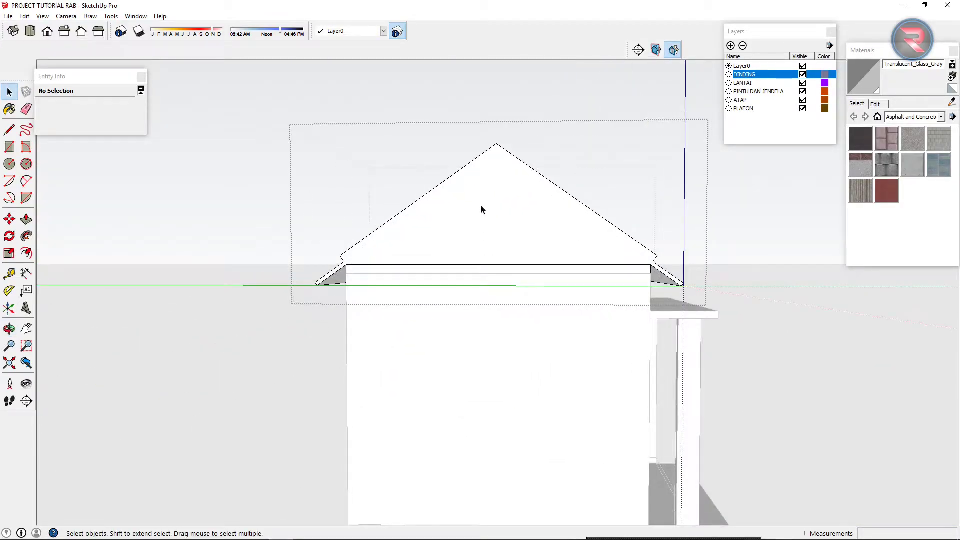
pyautogui.click(481, 206)
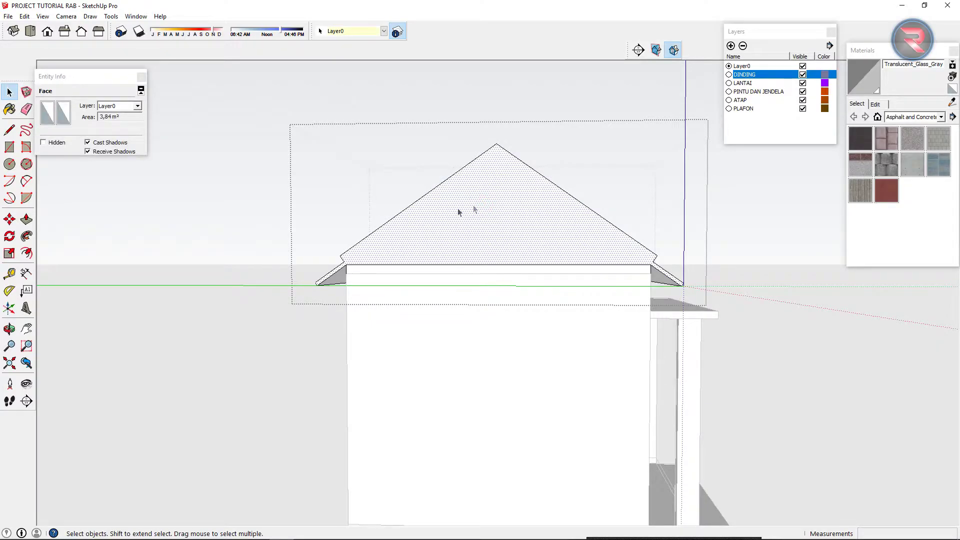
# - Draw cut lines at the left and right eaves so the gable reads 3,79 m², then return to Excel
pyautogui.press('l')
pyautogui.scroll(3, 330, 292)
pyautogui.click(370, 211)
pyautogui.click(378, 220)
pyautogui.scroll(-3, 500, 235)
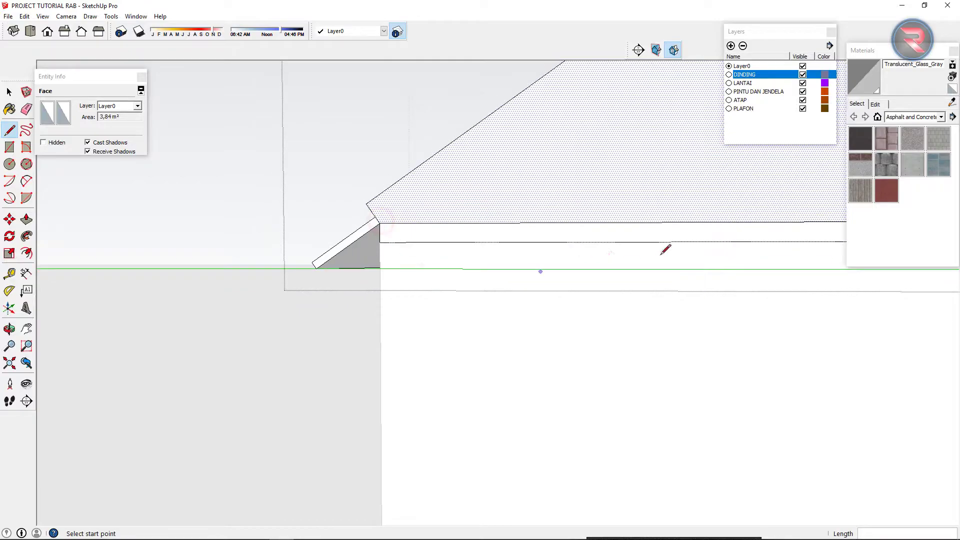
pyautogui.scroll(3, 664, 246)
pyautogui.click(645, 251)
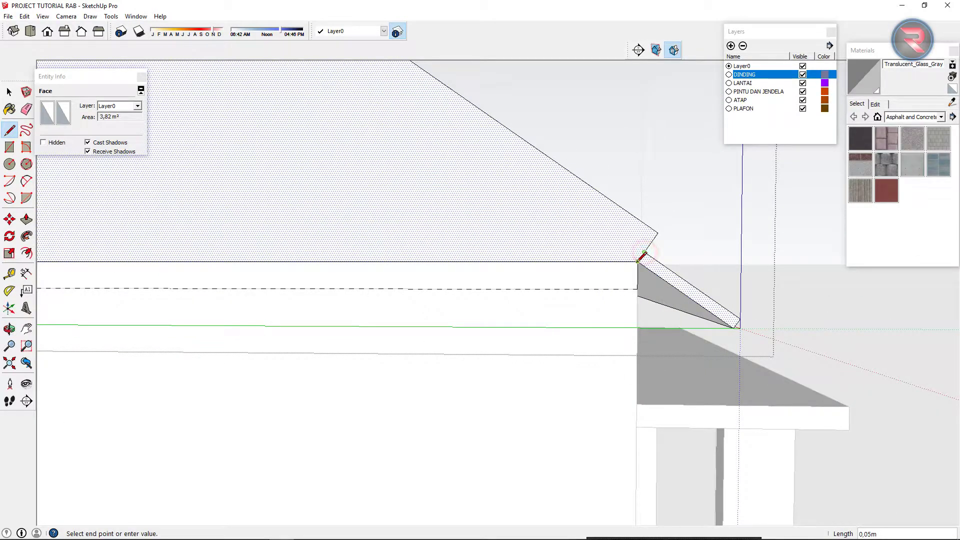
pyautogui.click(637, 199)
pyautogui.press('space')
pyautogui.scroll(-3, 553, 225)
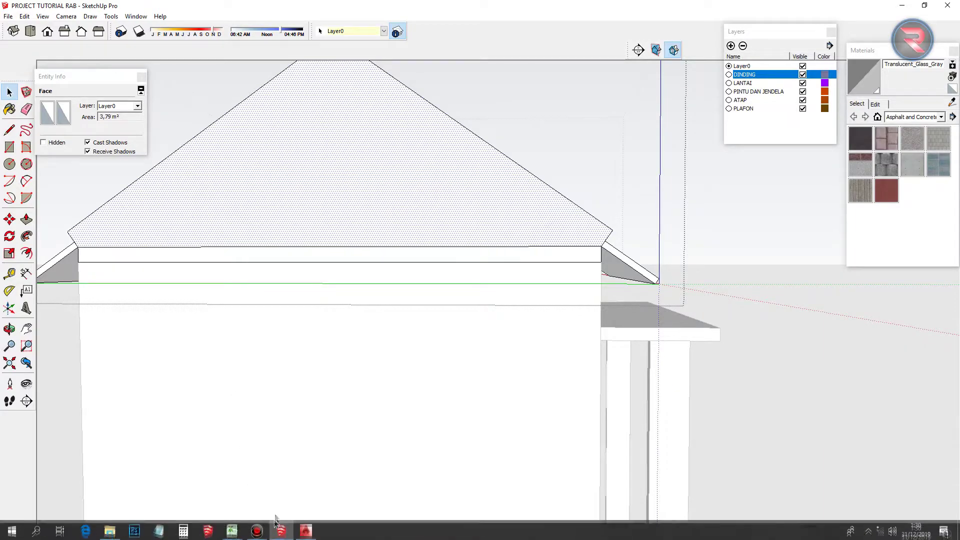
pyautogui.click(232, 529)
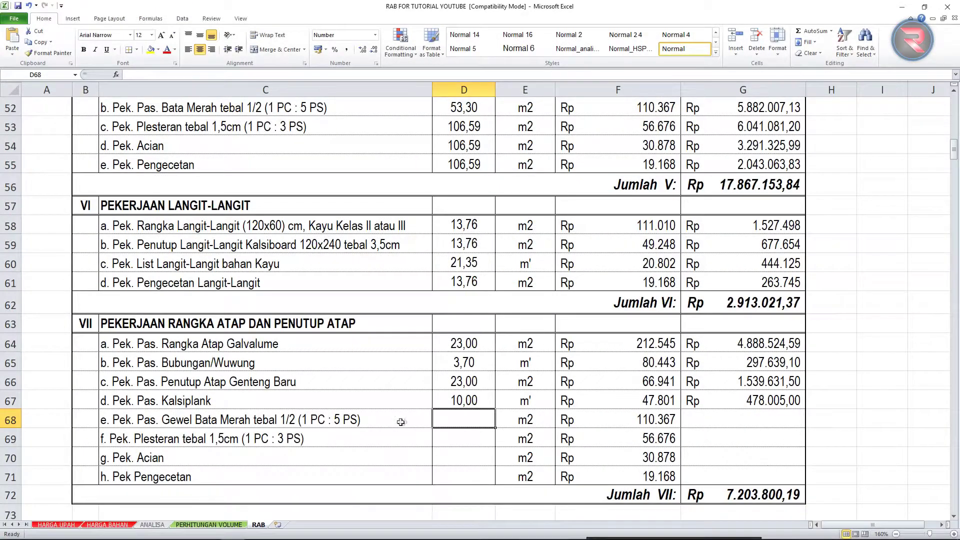
# - Enter =3,79*2 in D68 for item e's volume, then switch back to SketchUp
pyautogui.write('=3,79(')
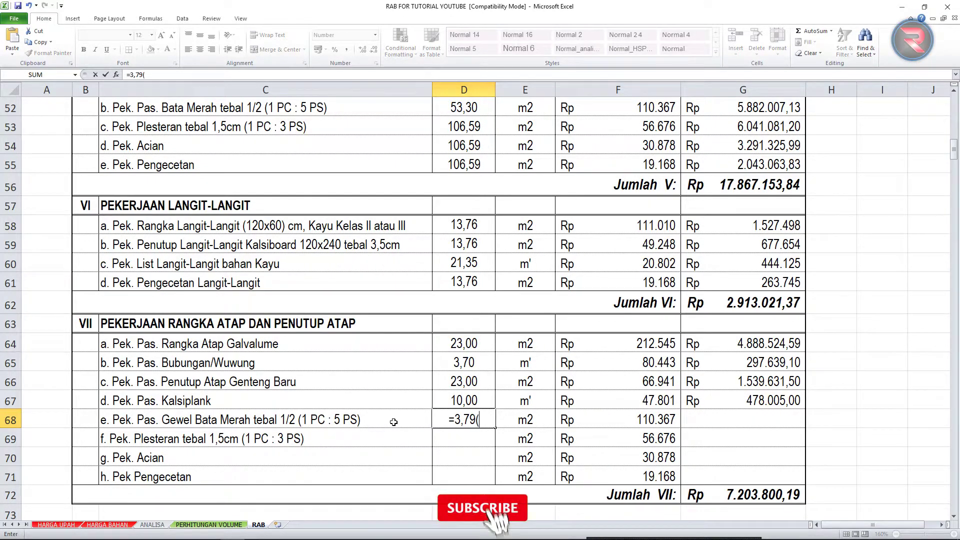
pyautogui.write('*2')
pyautogui.press('Return')
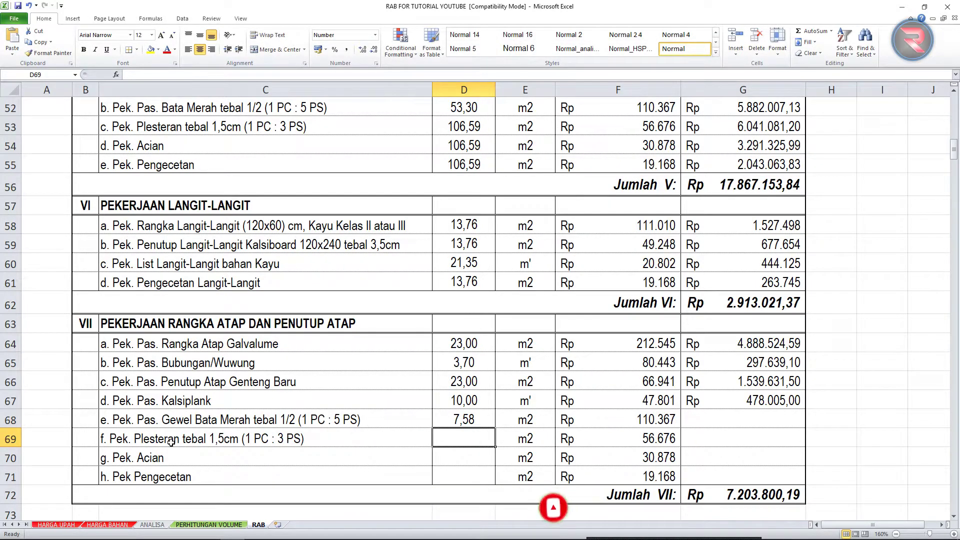
pyautogui.click(281, 536)
# - Orbit to the side gable and read the gable face's area in Entity Info
pyautogui.moveTo(311, 304)
pyautogui.mouseDown()
pyautogui.moveTo(450, 118)
pyautogui.moveTo(304, 332)
pyautogui.mouseUp()
pyautogui.press('space')
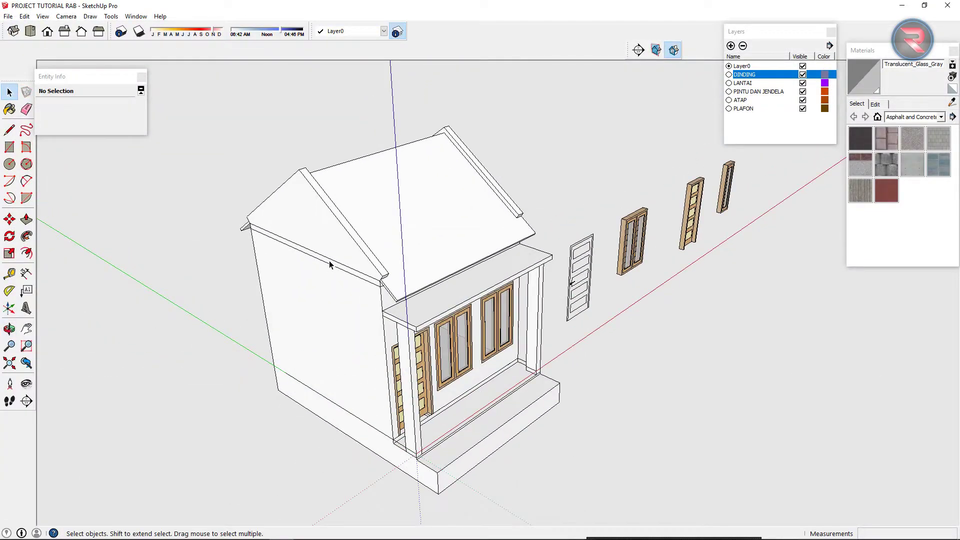
pyautogui.scroll(3, 306, 223)
pyautogui.moveTo(345, 276)
pyautogui.mouseDown()
pyautogui.moveTo(286, 265)
pyautogui.moveTo(543, 278)
pyautogui.moveTo(606, 292)
pyautogui.moveTo(576, 189)
pyautogui.moveTo(549, 176)
pyautogui.moveTo(484, 255)
pyautogui.moveTo(306, 203)
pyautogui.moveTo(322, 293)
pyautogui.mouseUp()
pyautogui.scroll(-5, 285, 265)
pyautogui.click(535, 175)
pyautogui.scroll(2, 535, 176)
pyautogui.click(321, 293)
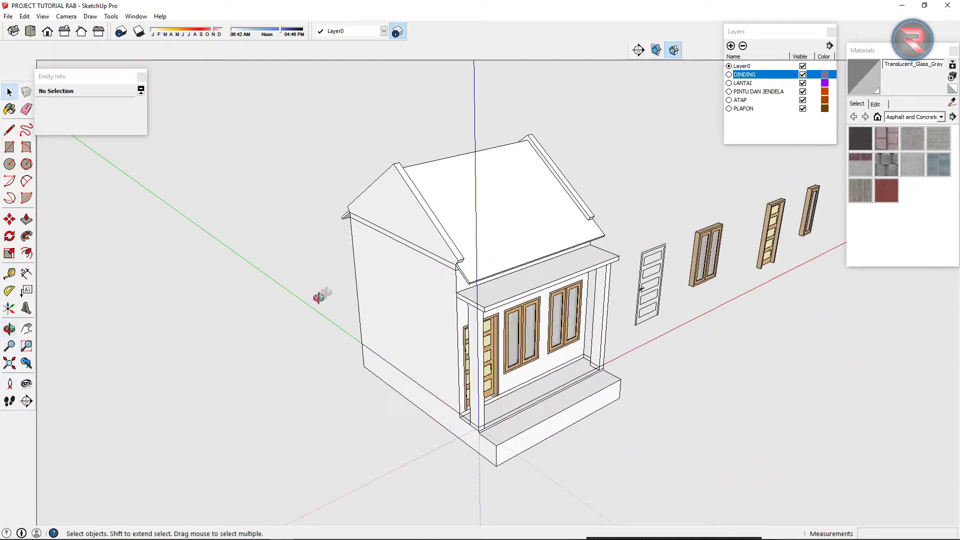
pyautogui.scroll(3, 472, 186)
# - Open the roof group and check the area of the gable face inside it
pyautogui.doubleClick(472, 186)
pyautogui.scroll(-1, 464, 240)
pyautogui.click(465, 239)
pyautogui.moveTo(465, 240)
pyautogui.mouseDown()
pyautogui.moveTo(460, 330)
pyautogui.moveTo(444, 285)
pyautogui.moveTo(294, 294)
pyautogui.mouseUp()
pyautogui.scroll(3, 279, 275)
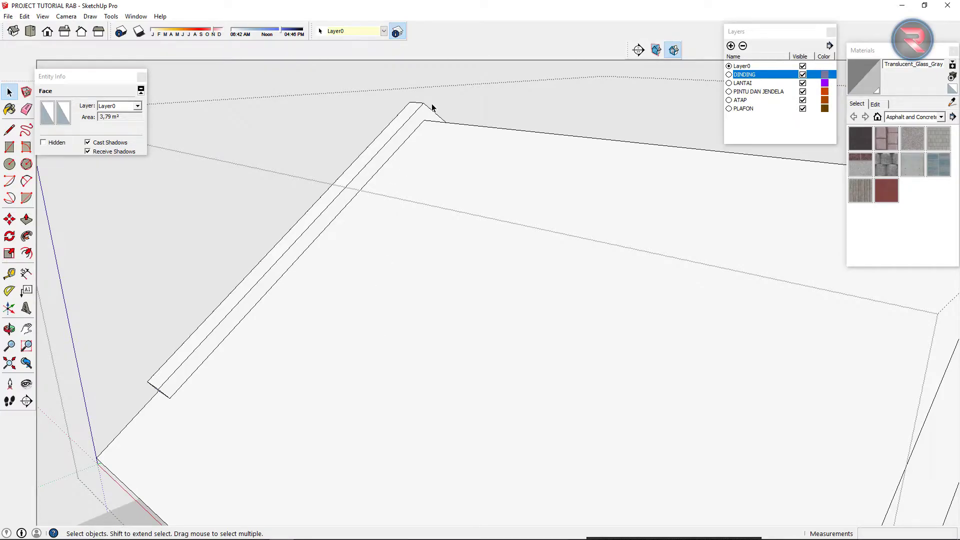
pyautogui.scroll(-2, 387, 163)
pyautogui.moveTo(387, 160)
pyautogui.mouseDown()
pyautogui.moveTo(681, 242)
pyautogui.moveTo(700, 268)
pyautogui.moveTo(679, 194)
pyautogui.moveTo(561, 159)
pyautogui.moveTo(325, 214)
pyautogui.moveTo(424, 339)
pyautogui.moveTo(371, 335)
pyautogui.mouseUp()
pyautogui.press('space')
pyautogui.scroll(-1, 396, 268)
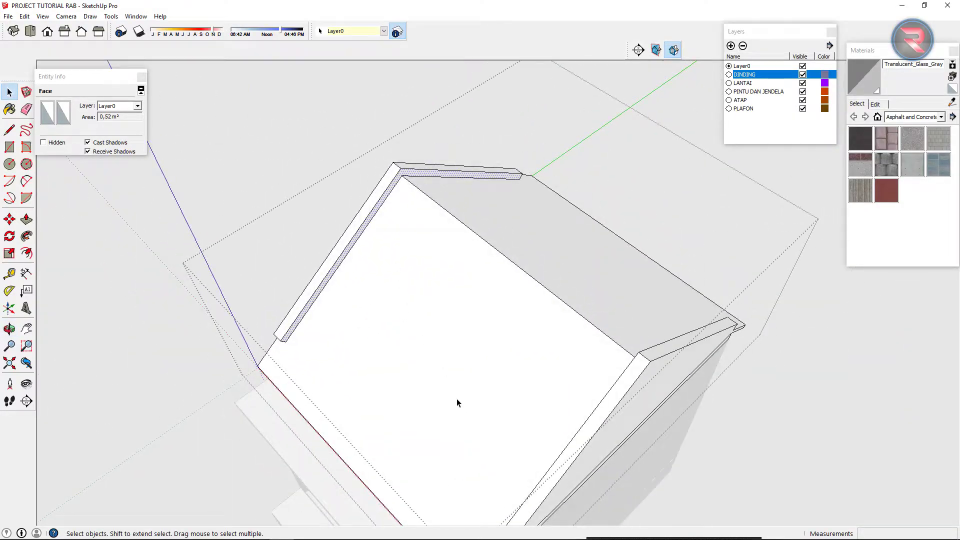
pyautogui.scroll(2, 378, 195)
pyautogui.scroll(-2, 401, 187)
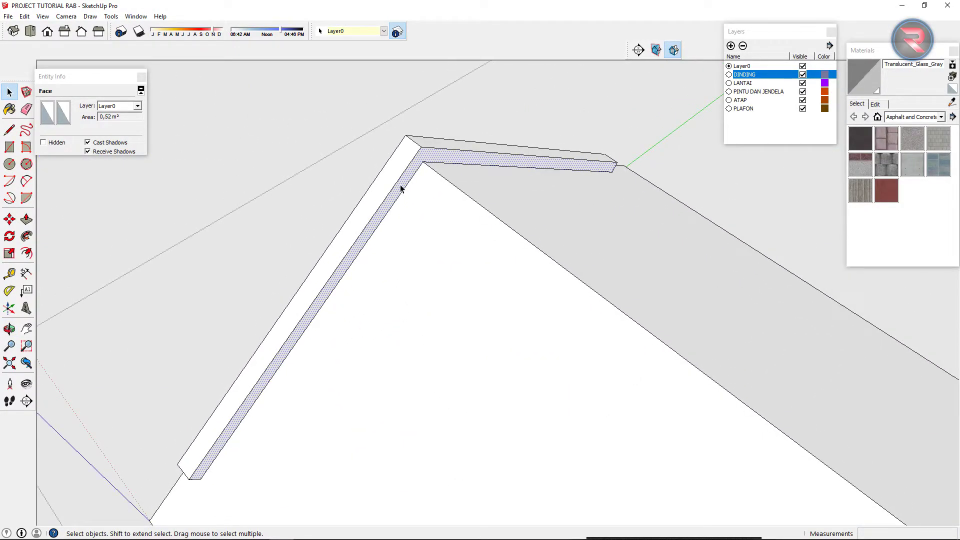
pyautogui.scroll(-1, 350, 210)
# - Check a roof face's area, close the roof group and return to the RAB spreadsheet
pyautogui.moveTo(330, 223); pyautogui.dragTo(395, 267)
pyautogui.scroll(-3, 325, 230)
pyautogui.moveTo(257, 193); pyautogui.dragTo(255, 195)
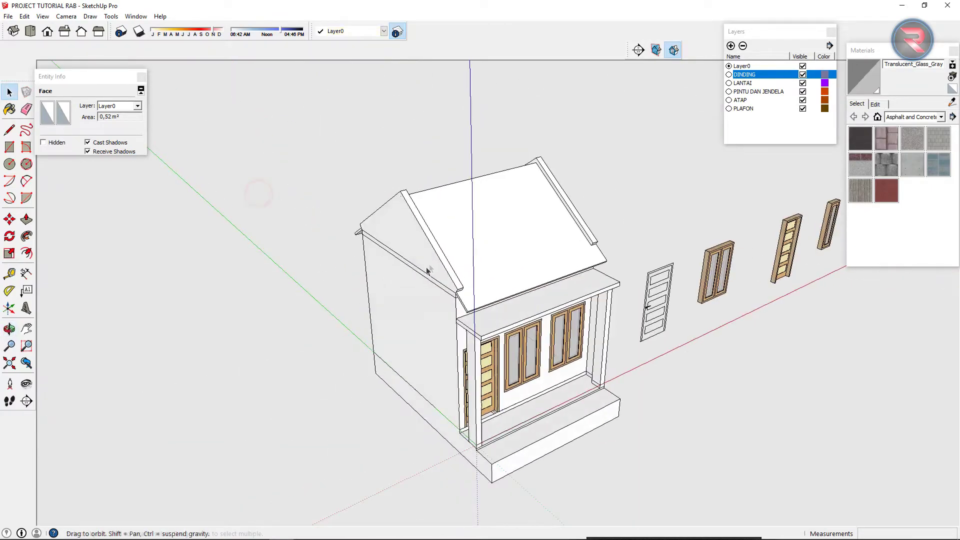
pyautogui.scroll(2, 376, 261)
pyautogui.click(460, 199)
pyautogui.moveTo(460, 199); pyautogui.dragTo(700, 356)
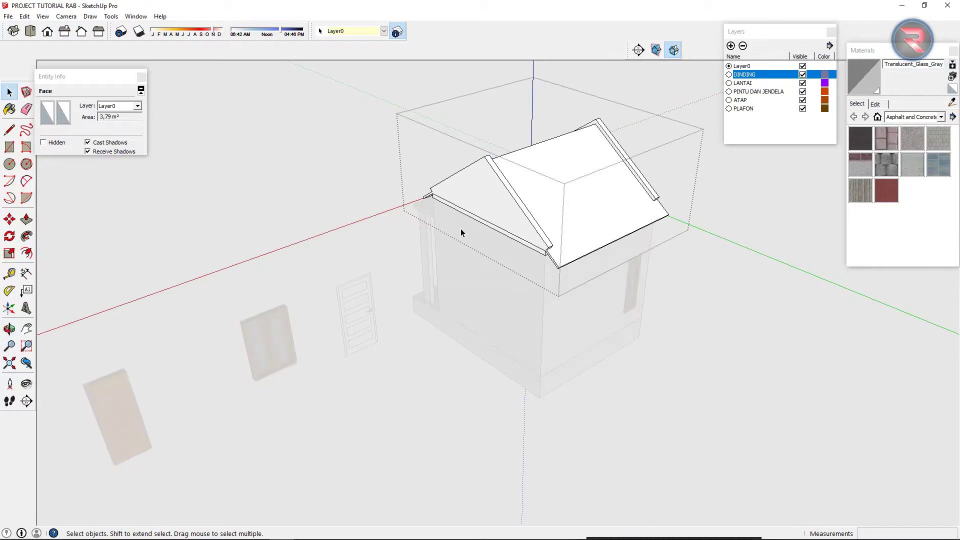
pyautogui.click(726, 398)
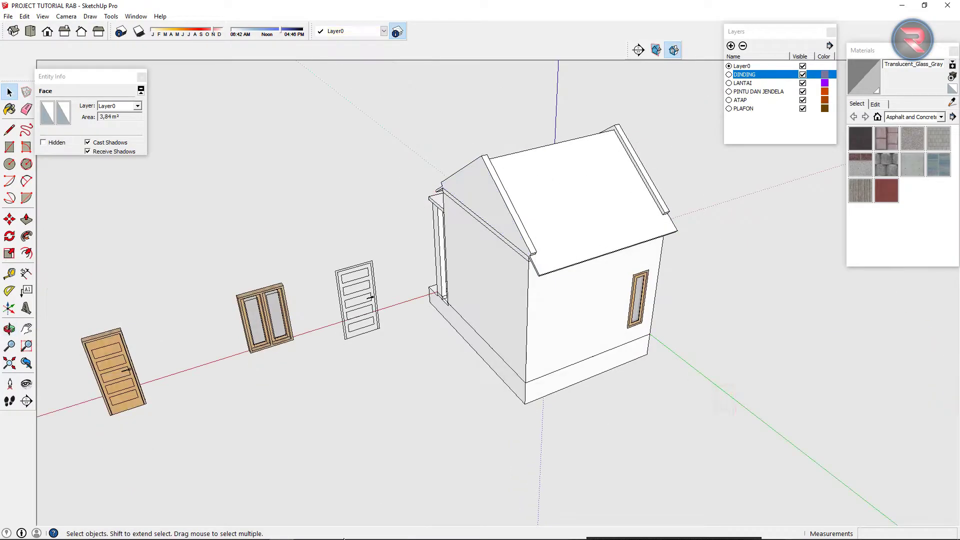
pyautogui.click(232, 530)
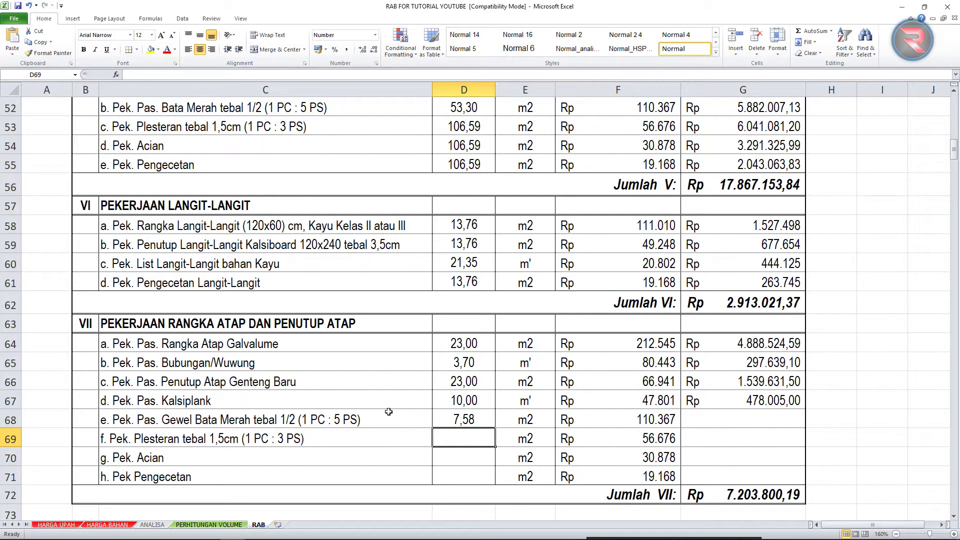
# - Set items f, g and h volumes to =D68, =D69 and =D70, each 7,58
pyautogui.write('=')
pyautogui.click(451, 422)
pyautogui.press('Return')
pyautogui.write('=')
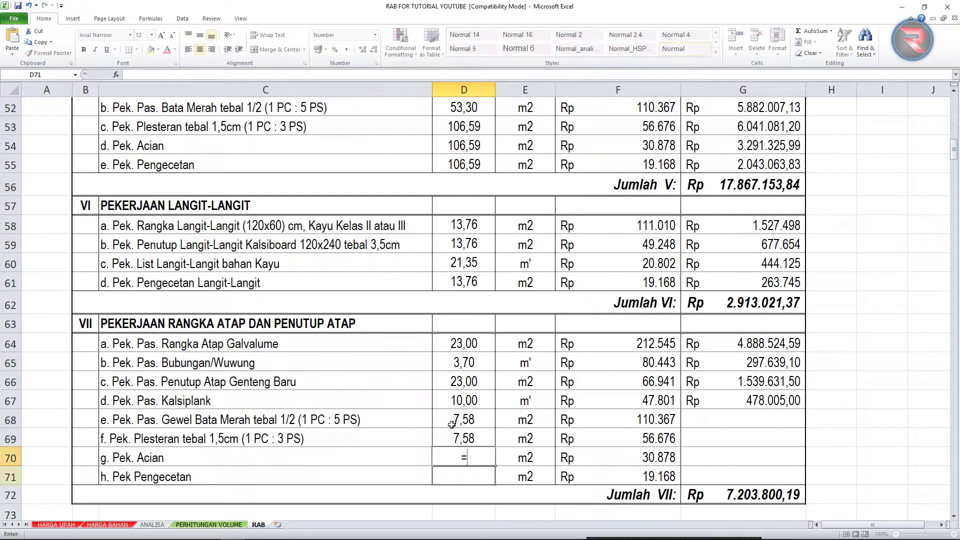
pyautogui.click(461, 438)
pyautogui.press('Return')
pyautogui.write('=')
pyautogui.click(463, 457)
pyautogui.press('Return')
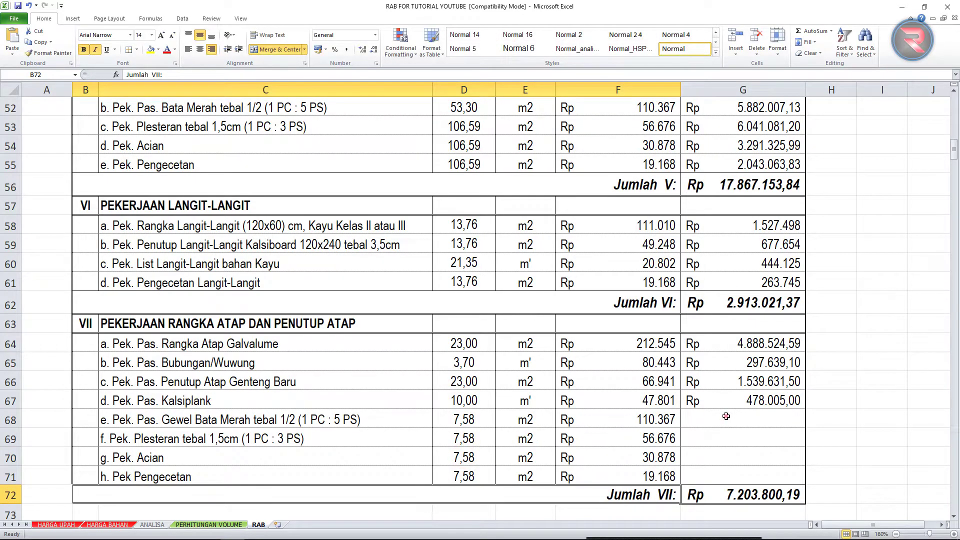
# - Fill G67's total formula down through G71 to price items e–h
pyautogui.click(726, 416)
pyautogui.write('=')
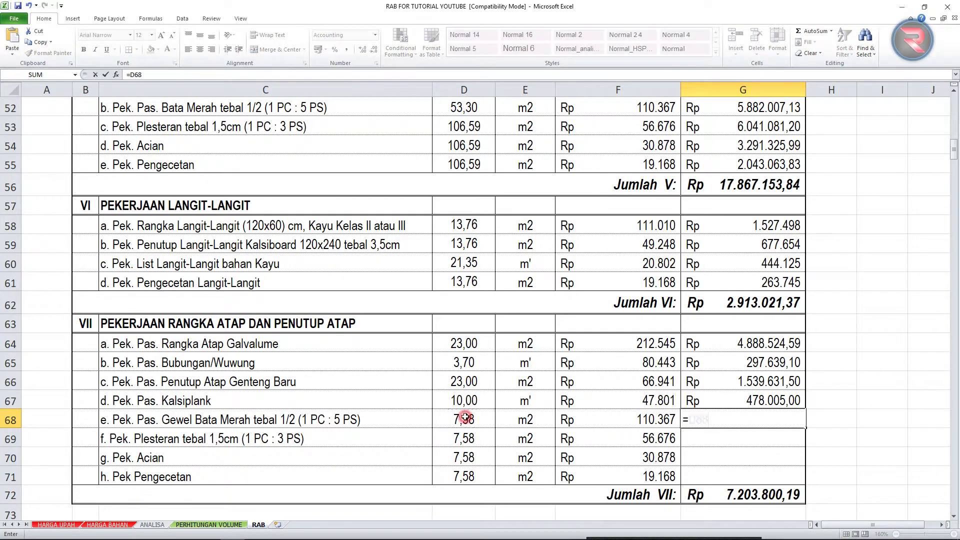
pyautogui.press('Escape')
pyautogui.click(709, 399)
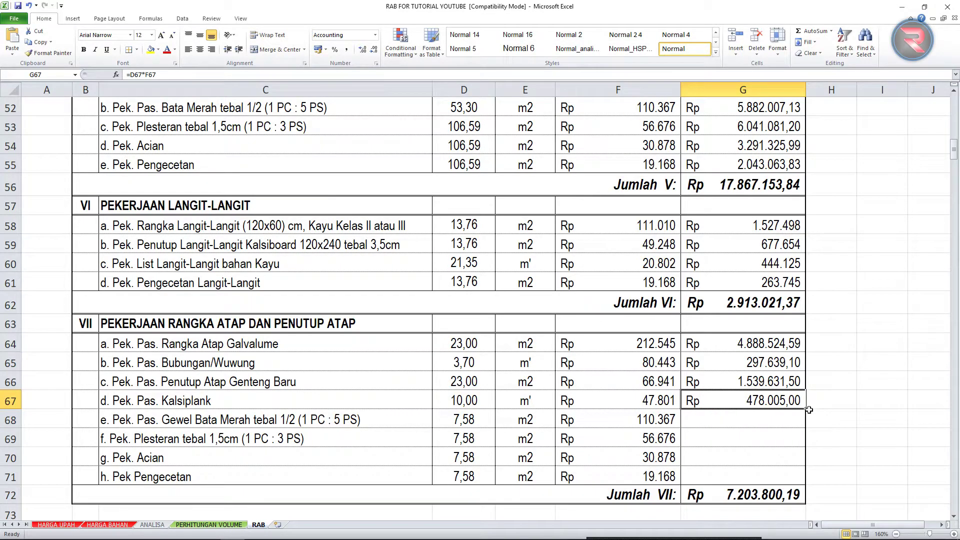
pyautogui.moveTo(807, 410); pyautogui.dragTo(807, 478)
# - Extend Jumlah VII to =SUM(G64:G71), giving a total of 8.849.332,59
pyautogui.click(755, 493)
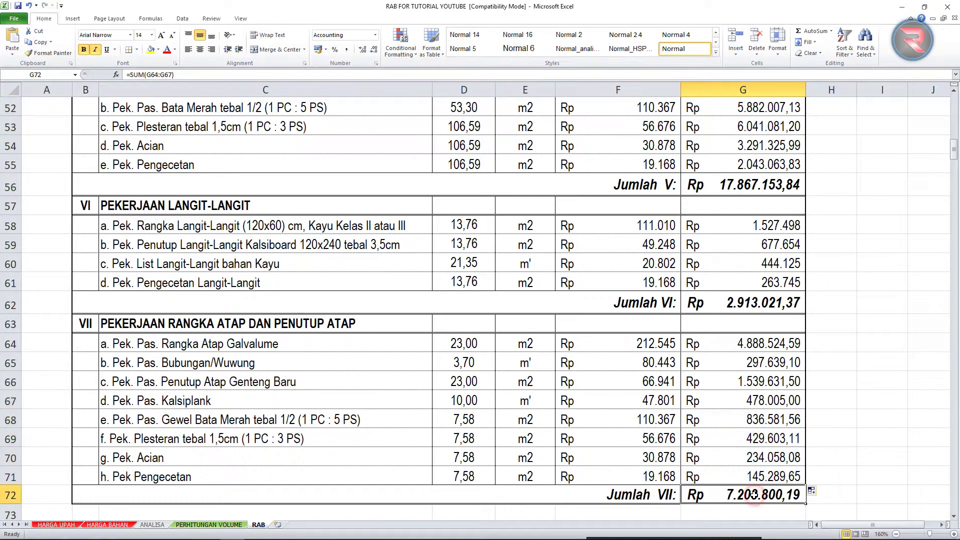
pyautogui.doubleClick(753, 493)
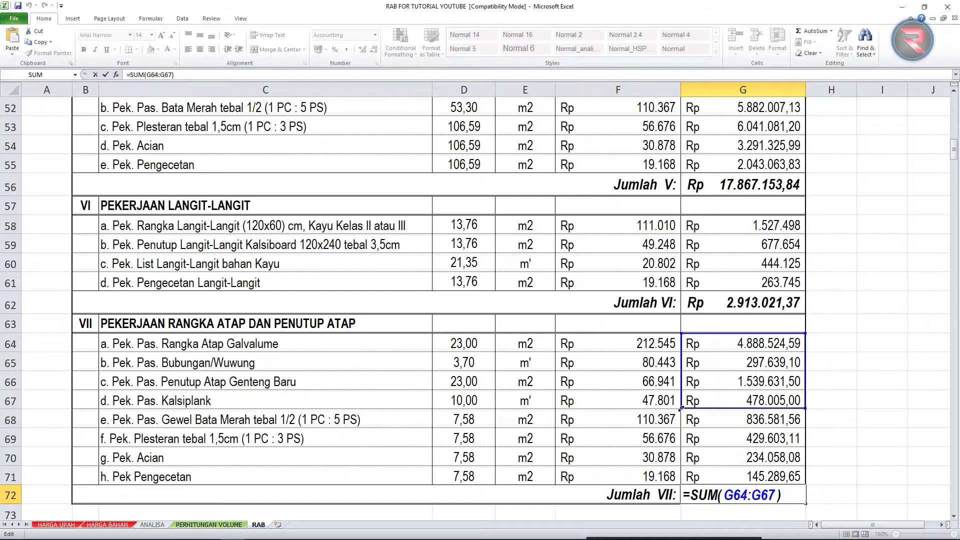
pyautogui.moveTo(681, 407); pyautogui.dragTo(681, 480)
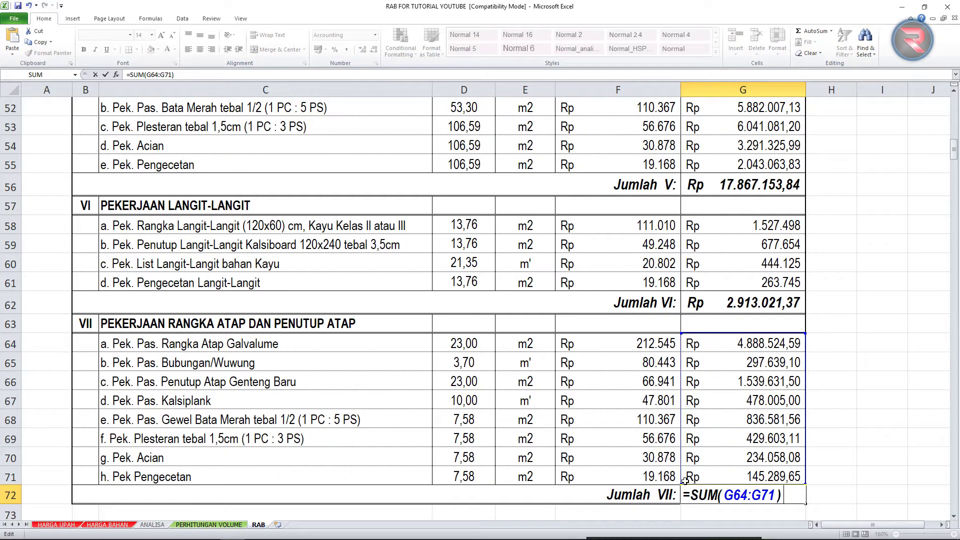
pyautogui.press('Return')
pyautogui.click(321, 401)
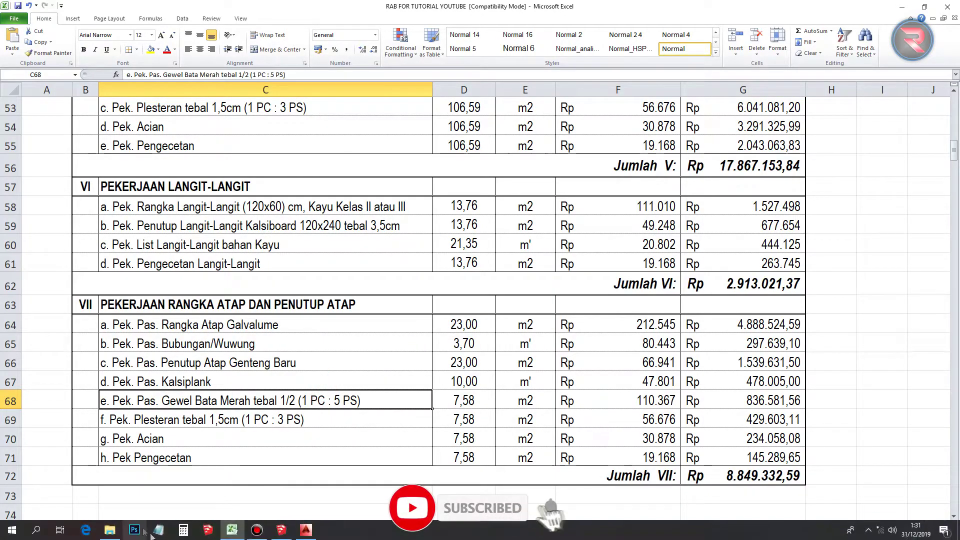
pyautogui.click(281, 529)
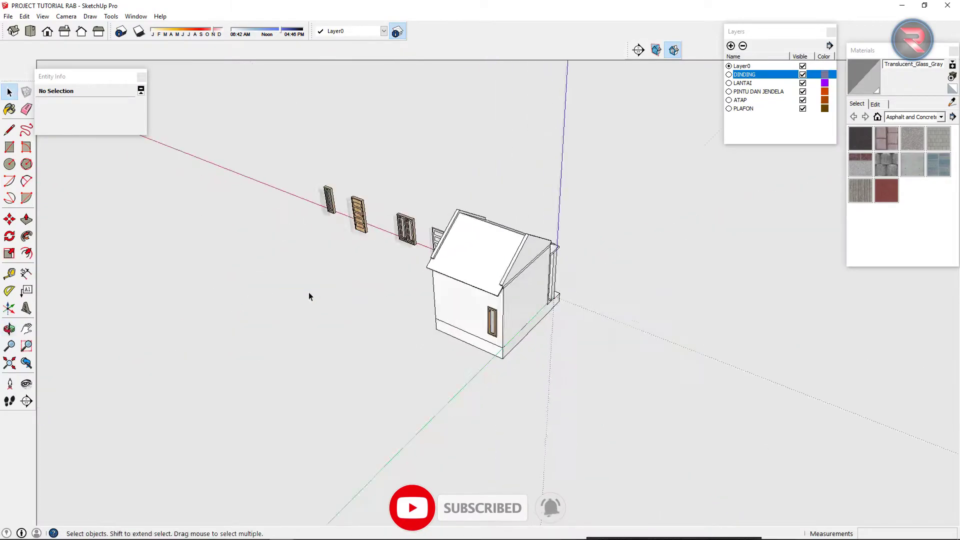
# - Orbit and zoom in on the house's front porch from close and higher angles
pyautogui.moveTo(309, 297); pyautogui.dragTo(472, 236)
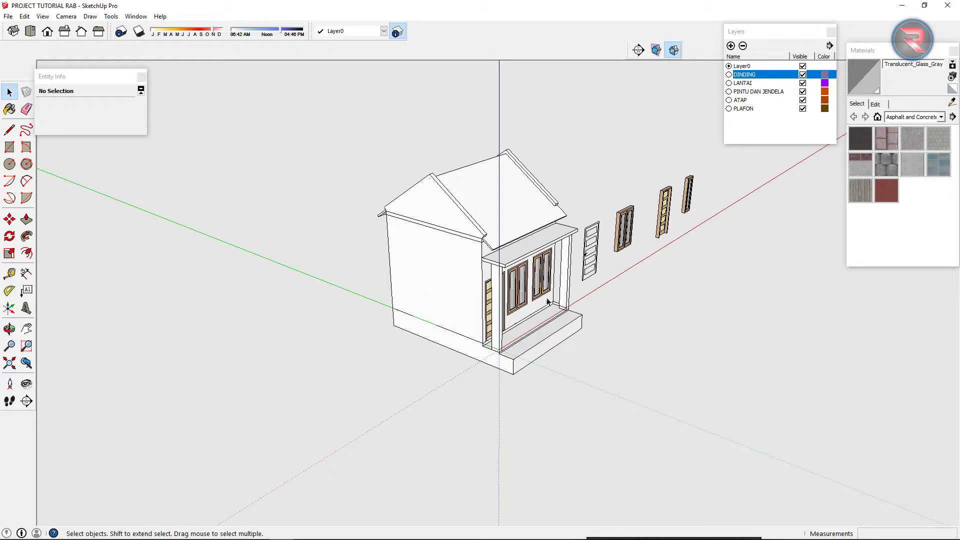
pyautogui.moveTo(547, 301); pyautogui.dragTo(500, 290)
pyautogui.scroll(3, 499, 290)
pyautogui.scroll(5, 434, 326)
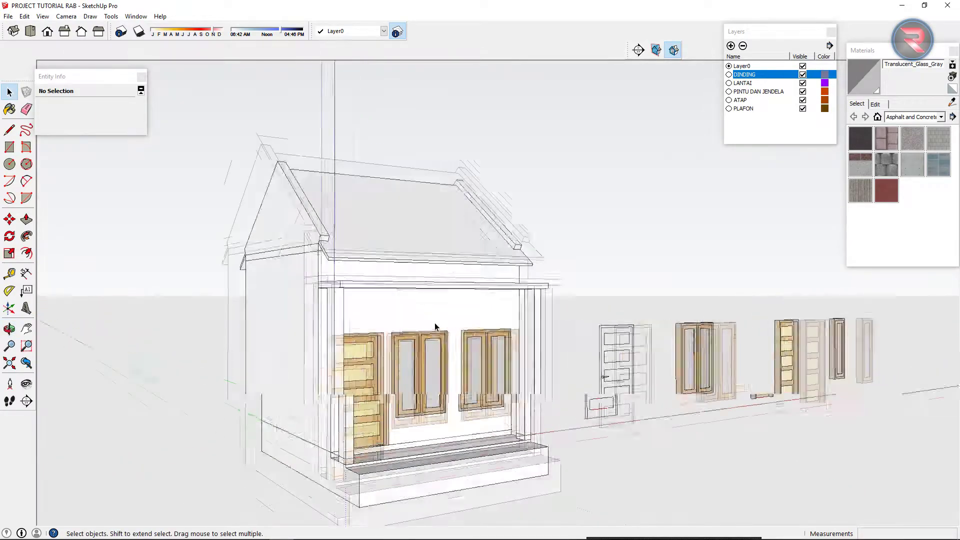
pyautogui.scroll(-3, 435, 325)
pyautogui.moveTo(443, 285)
pyautogui.mouseDown()
pyautogui.moveTo(465, 371)
pyautogui.moveTo(419, 310)
pyautogui.mouseUp()
pyautogui.scroll(-2, 465, 371)
pyautogui.press('space')
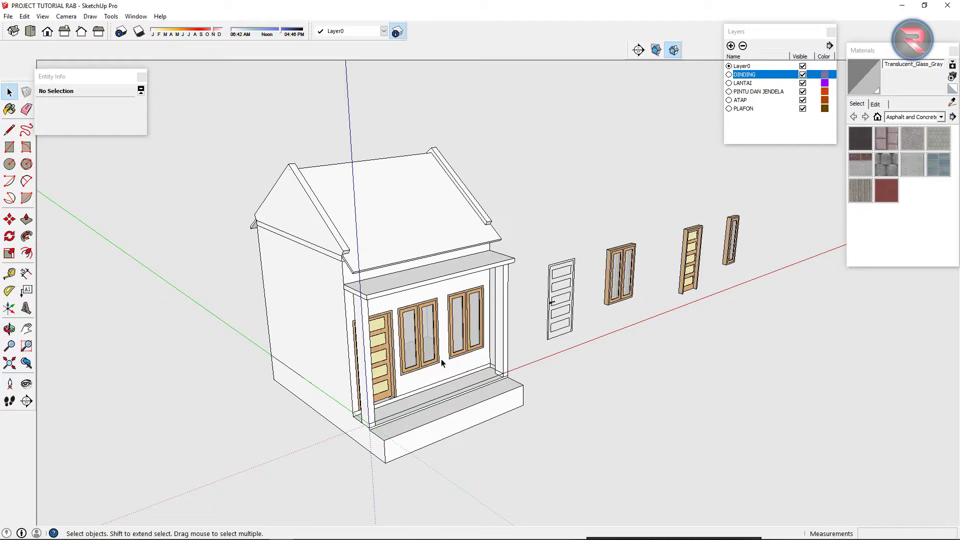
# - Orbit between frontal and overhead views to show the roof and whole house
pyautogui.moveTo(440, 359); pyautogui.dragTo(450, 246)
pyautogui.moveTo(447, 345)
pyautogui.mouseDown()
pyautogui.moveTo(399, 349)
pyautogui.moveTo(555, 324)
pyautogui.mouseUp()
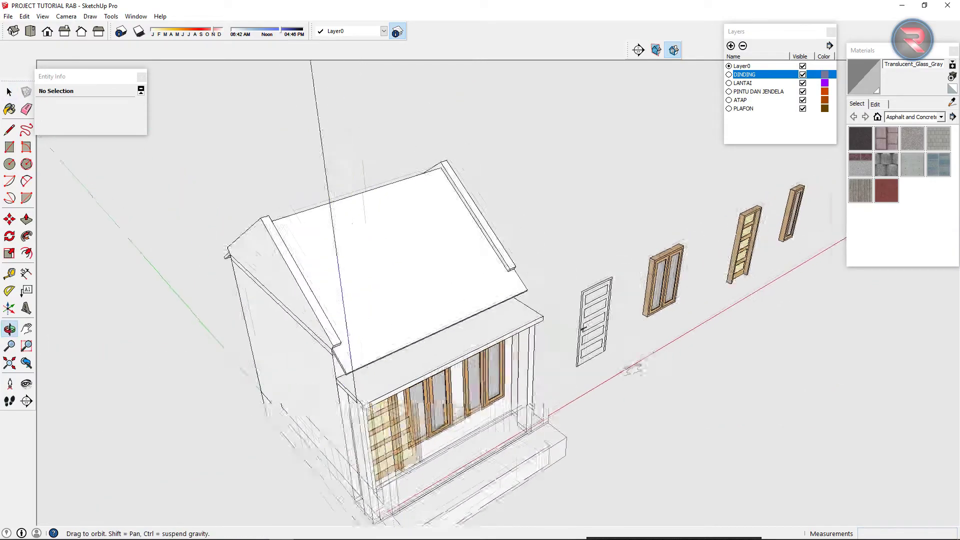
pyautogui.moveTo(554, 325); pyautogui.dragTo(519, 378)
pyautogui.moveTo(353, 419)
pyautogui.mouseDown()
pyautogui.moveTo(329, 348)
pyautogui.moveTo(336, 413)
pyautogui.mouseUp()
pyautogui.scroll(2, 343, 437)
pyautogui.scroll(2, 341, 437)
pyautogui.scroll(-3, 341, 438)
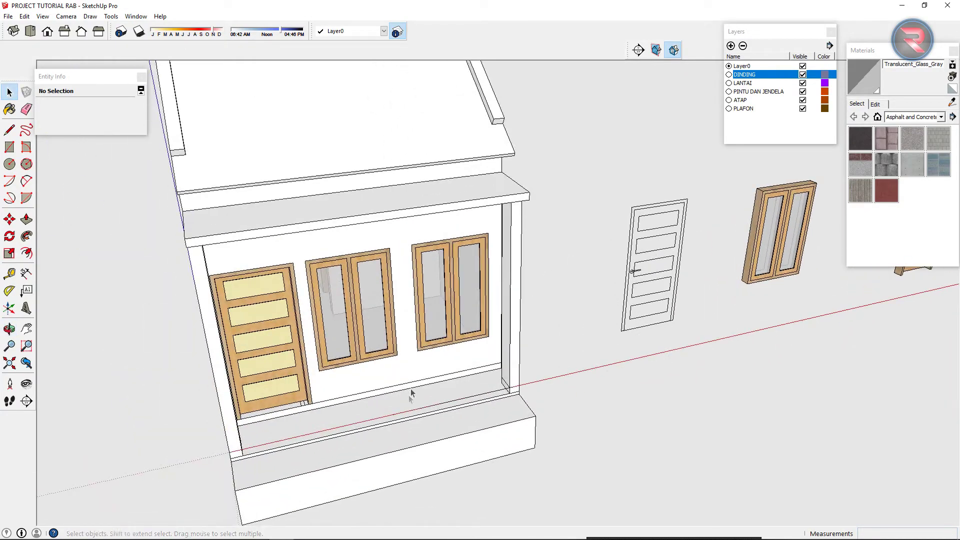
pyautogui.moveTo(410, 395); pyautogui.dragTo(399, 370)
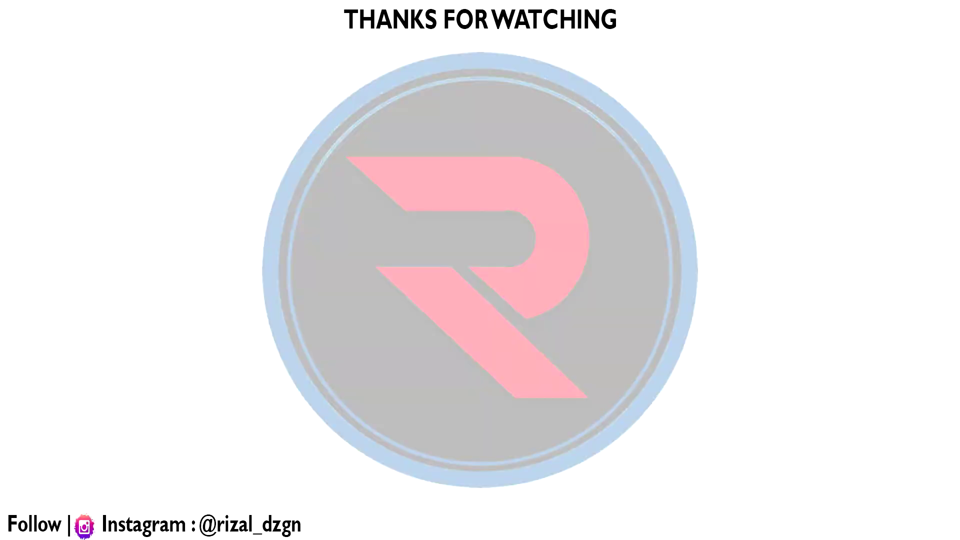